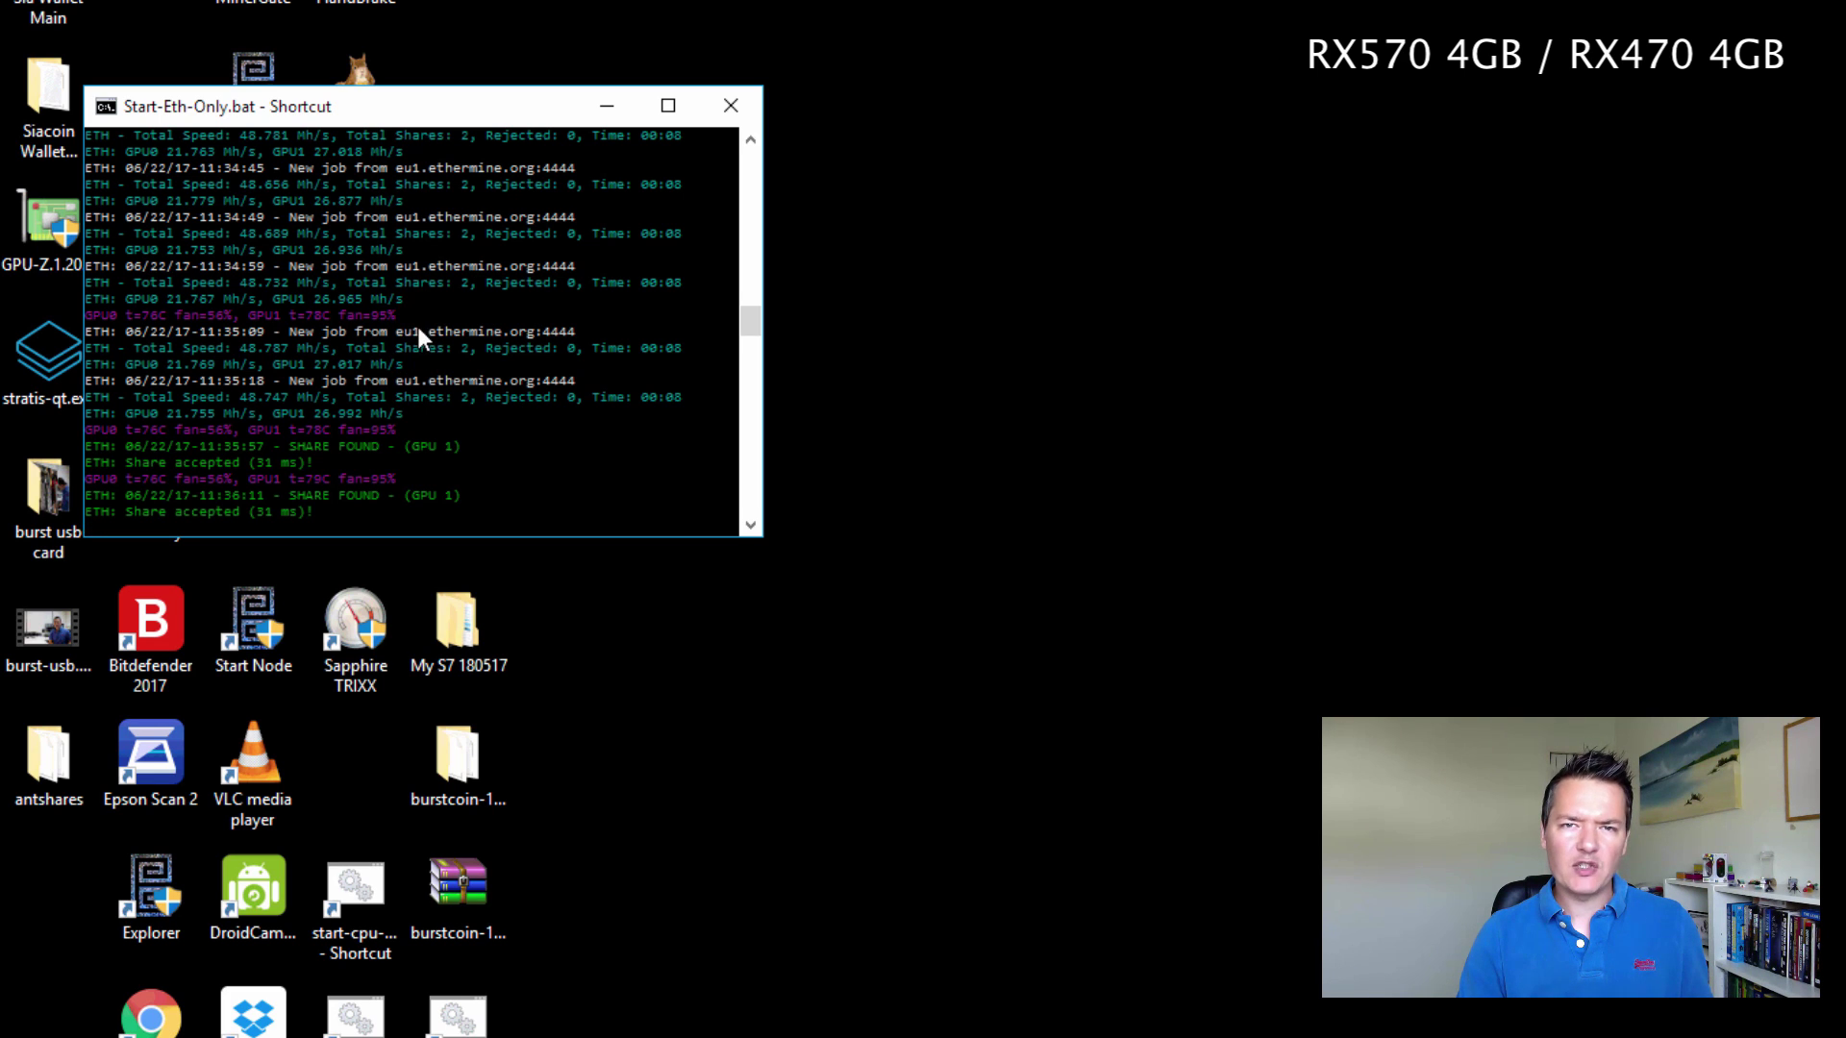
Stop the running miner and open Start-Eth-Only.bat for editing from its shortcut's file location.
{"action": "left_click", "coordinate": [731, 107]}
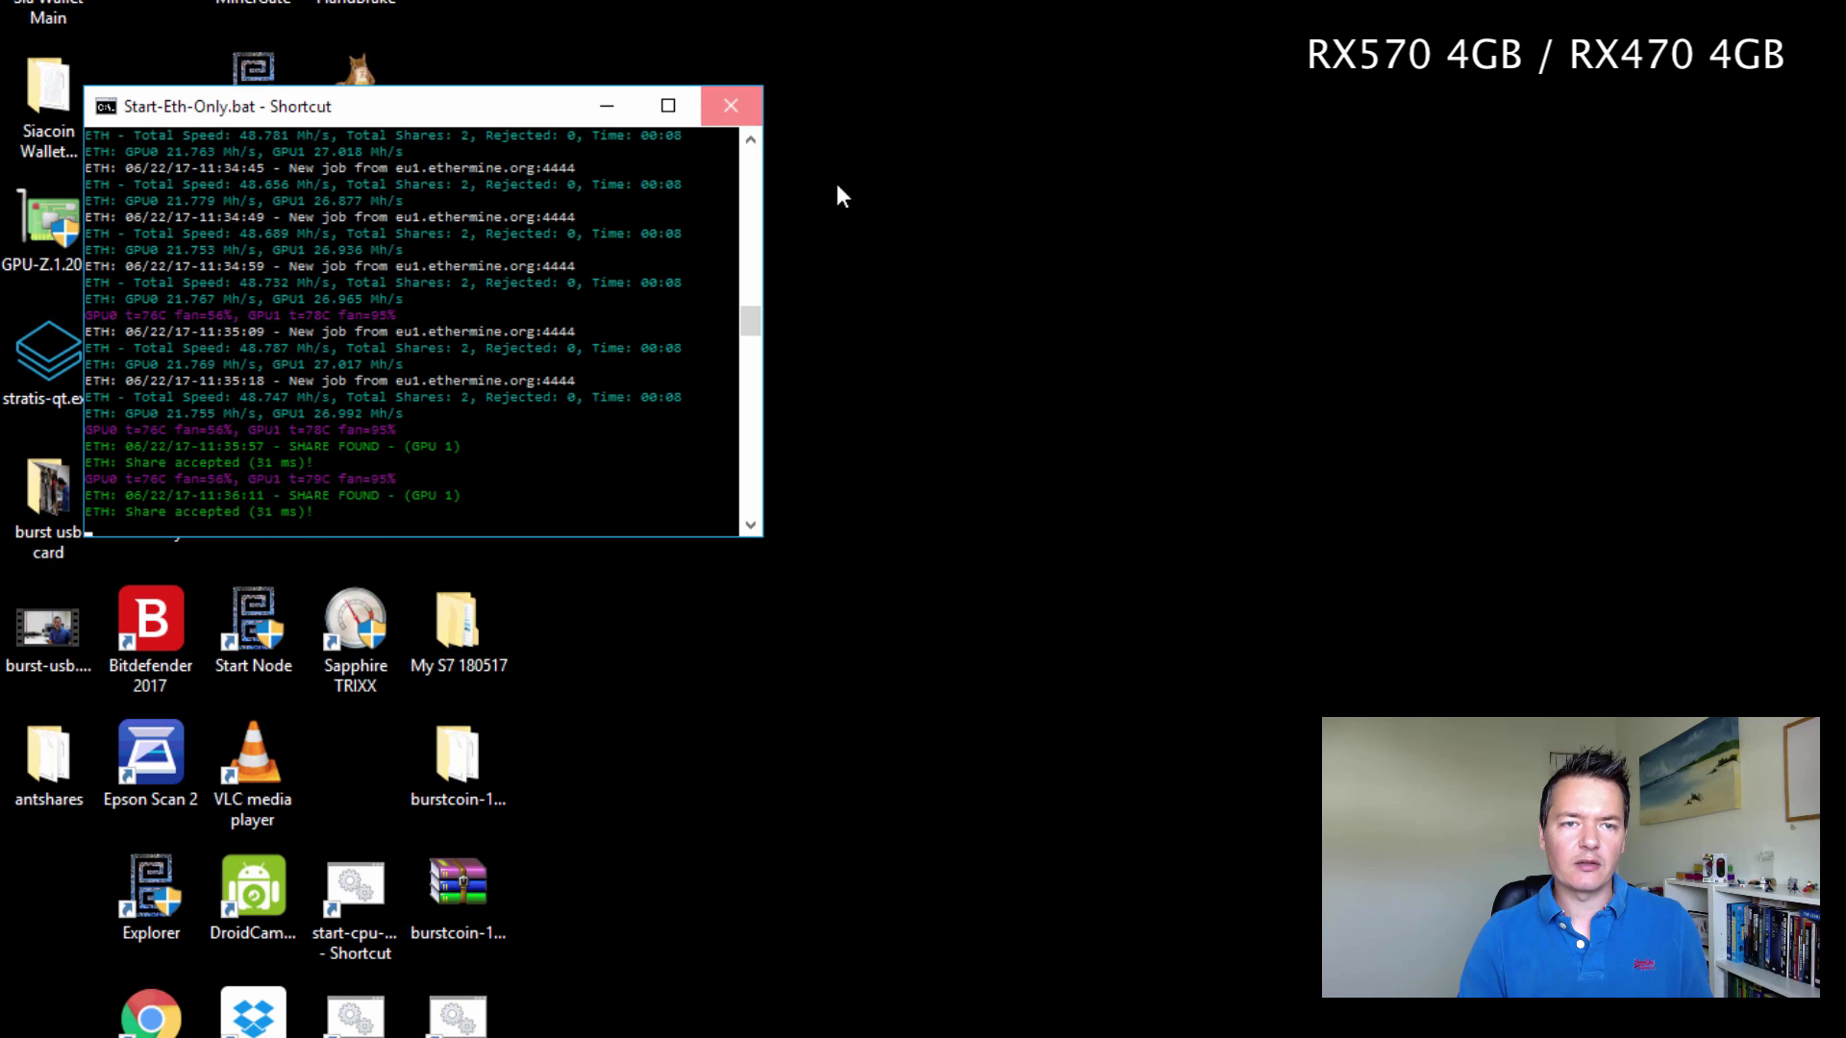
{"action": "right_click", "coordinate": [483, 1020]}
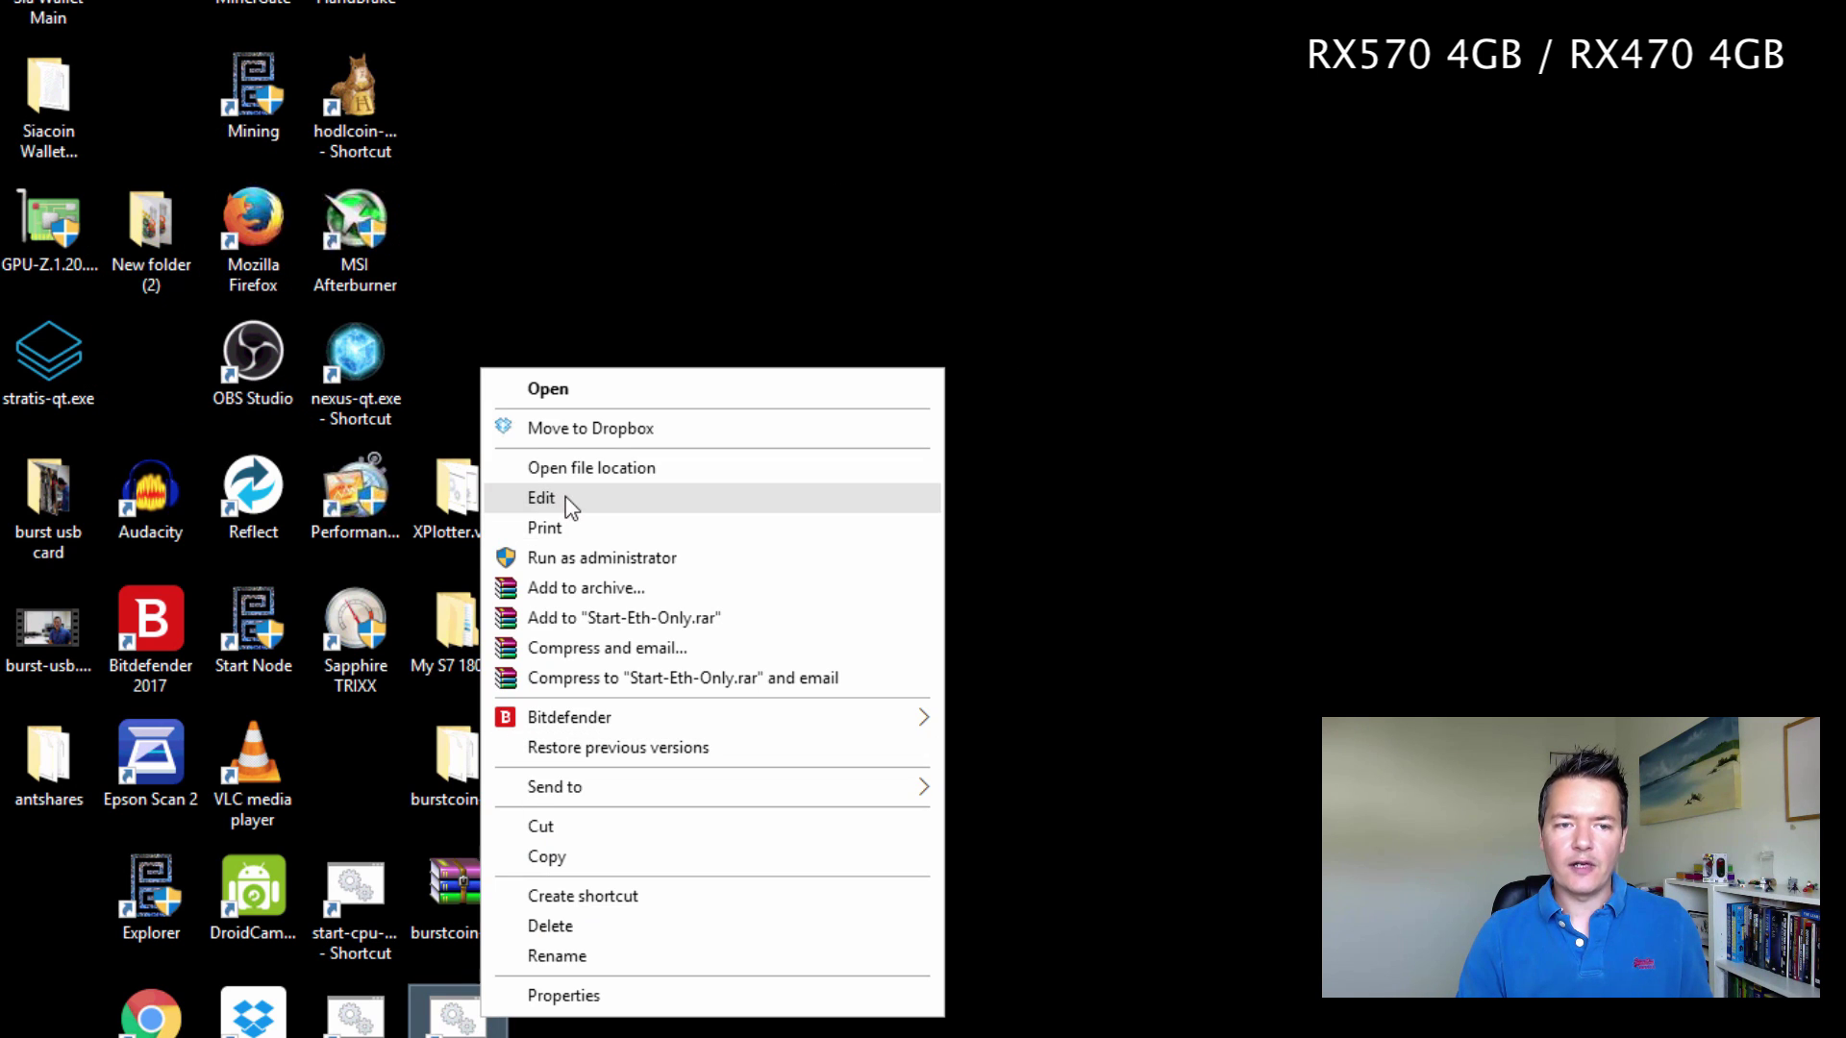
{"action": "left_click", "coordinate": [581, 477]}
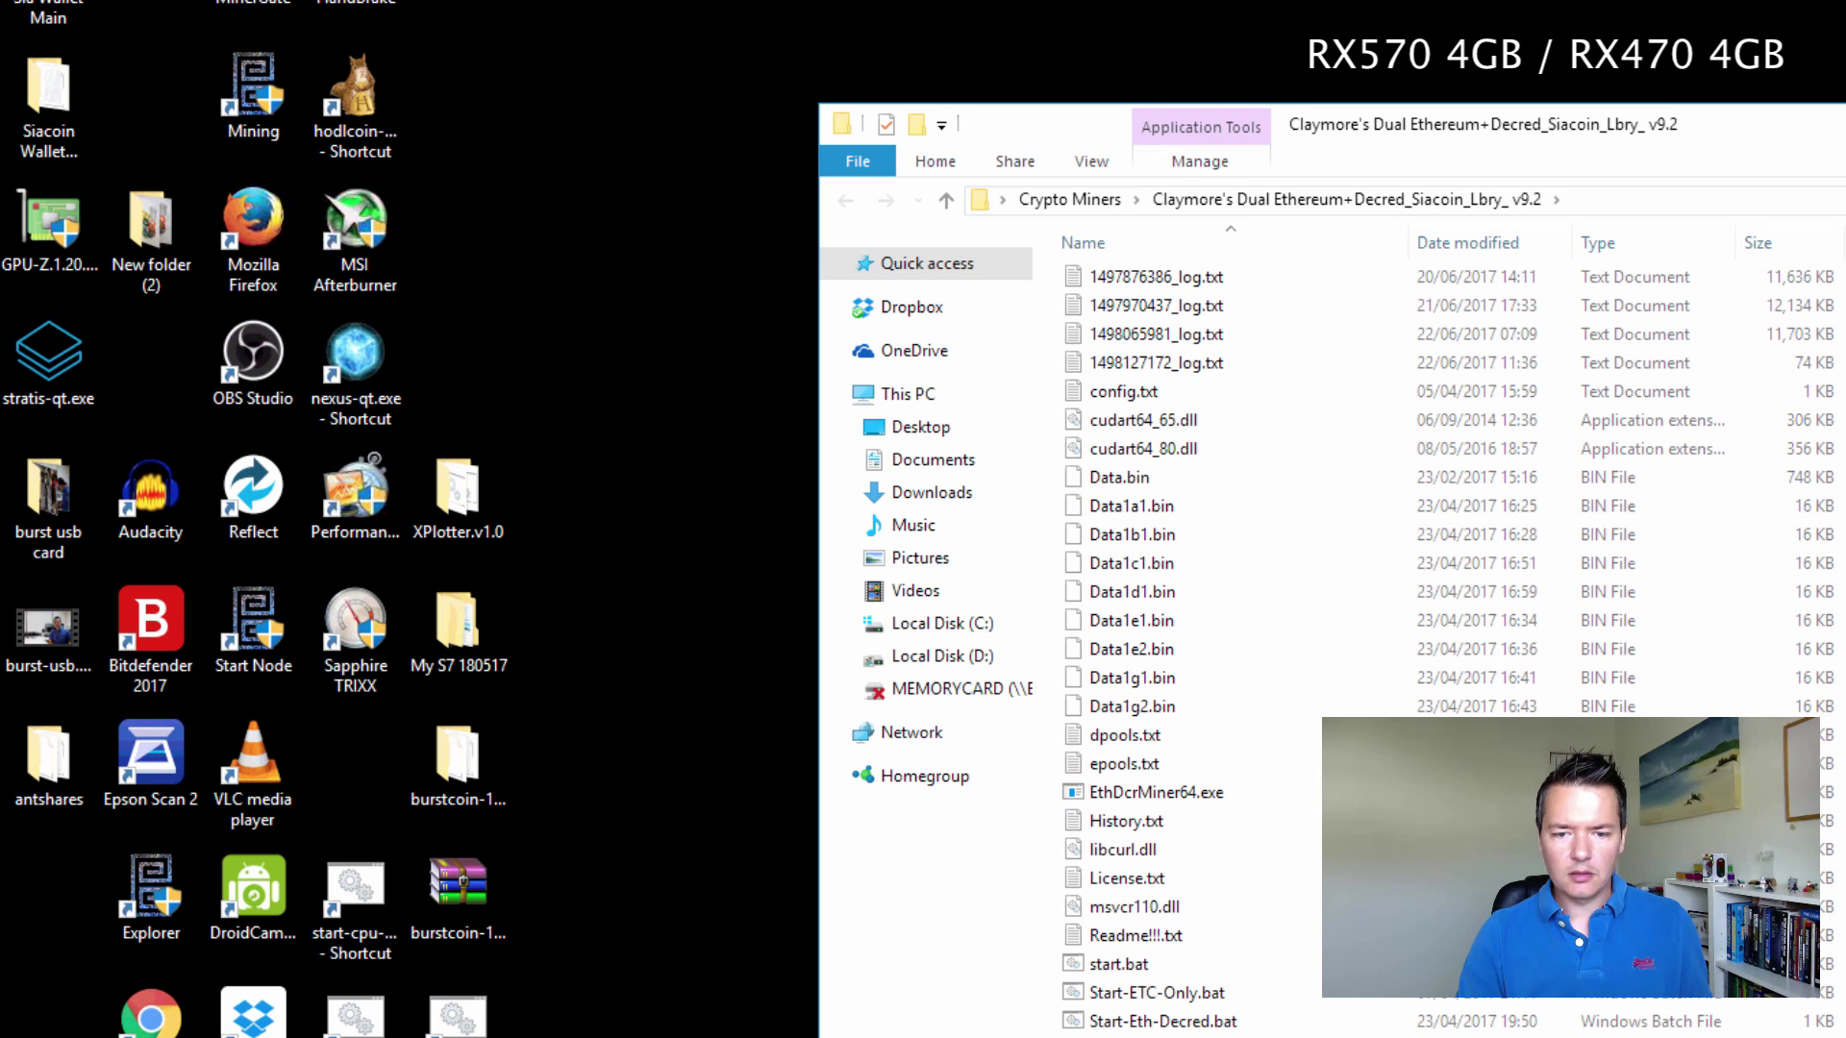
{"action": "right_click", "coordinate": [1209, 1034]}
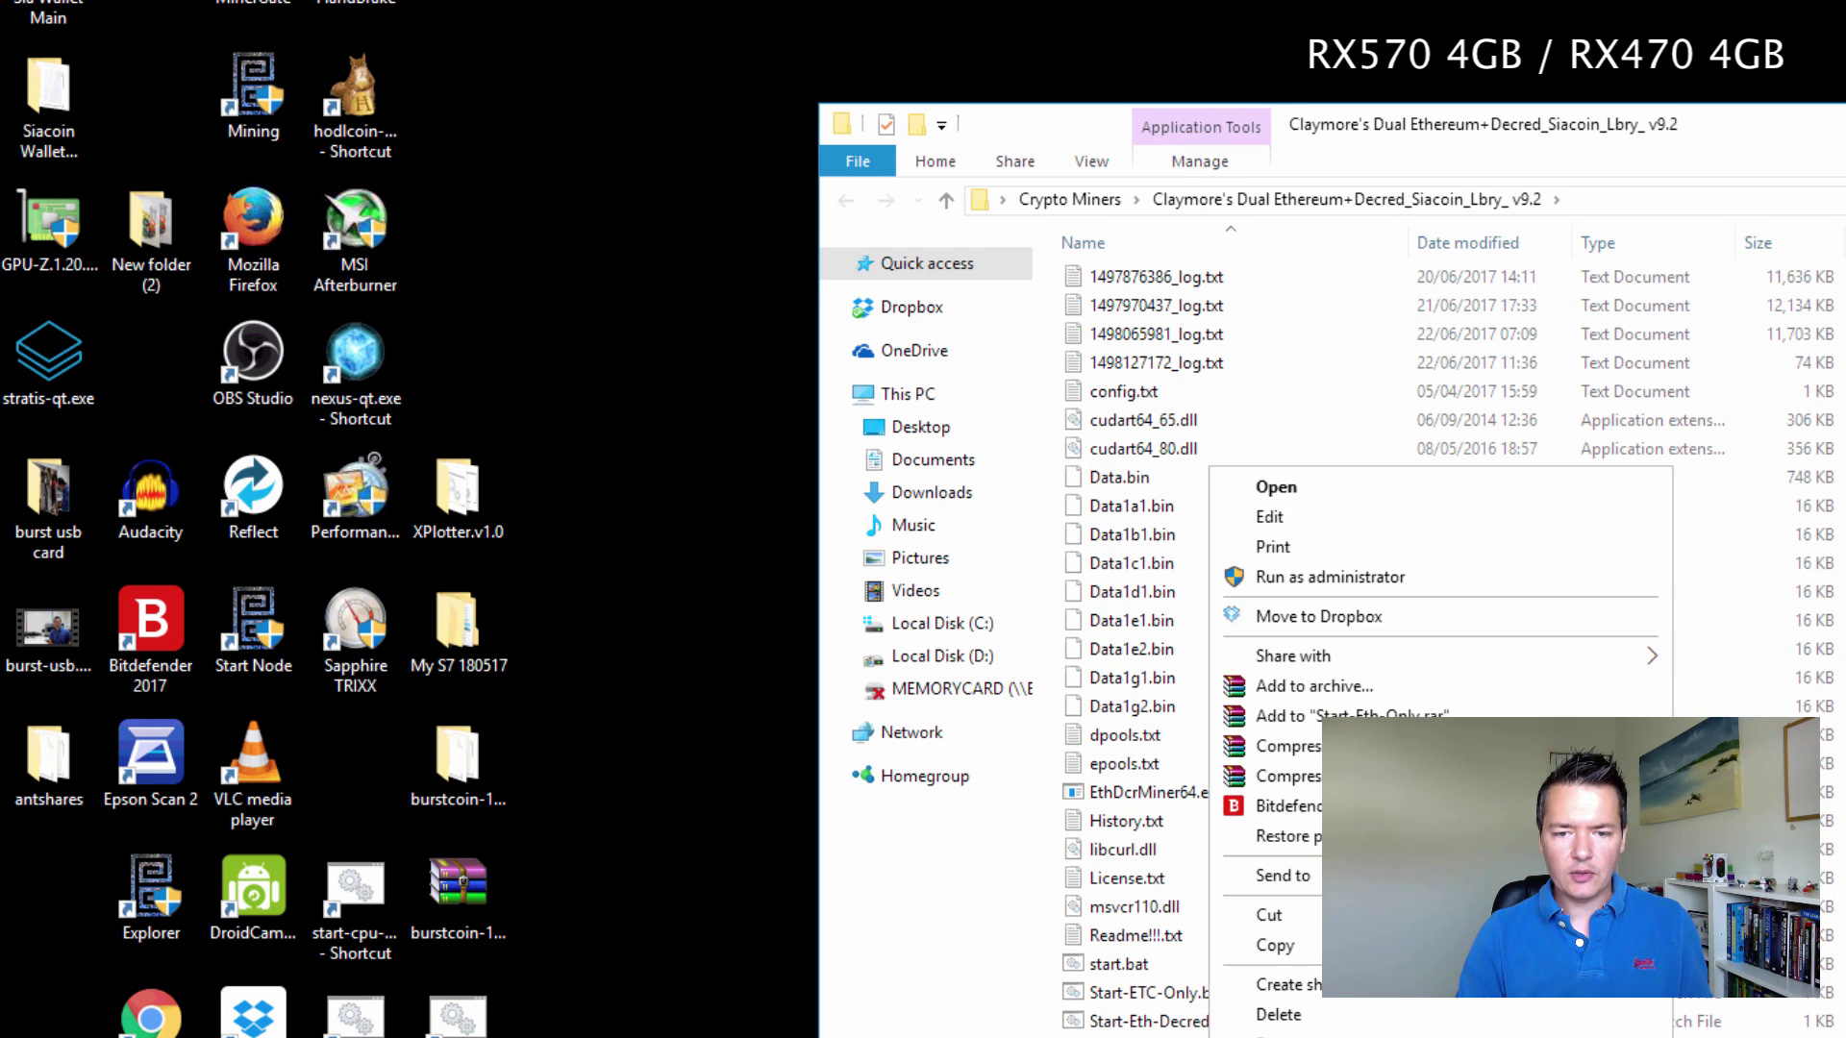
{"action": "left_click", "coordinate": [1286, 516]}
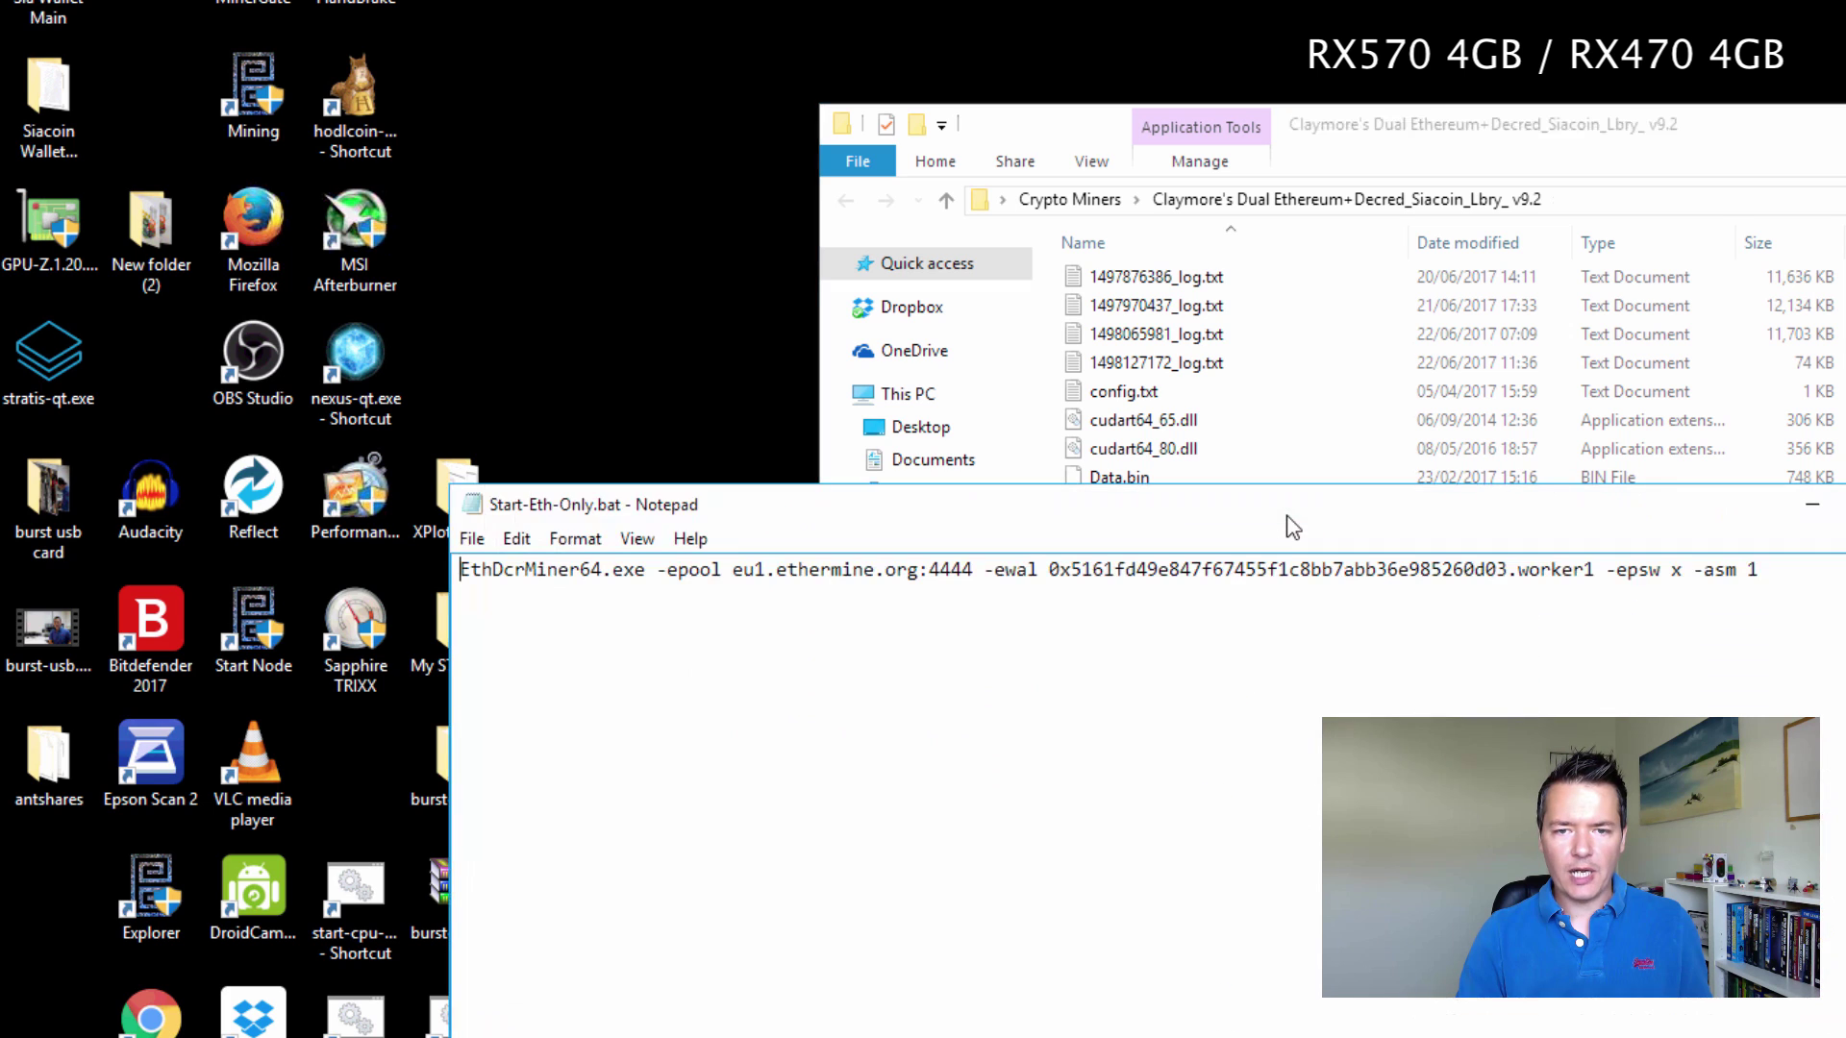
Append the -benchmark option after "-asm 1" on the miner command line, save the batch file and close it.
{"action": "left_click", "coordinate": [1765, 575]}
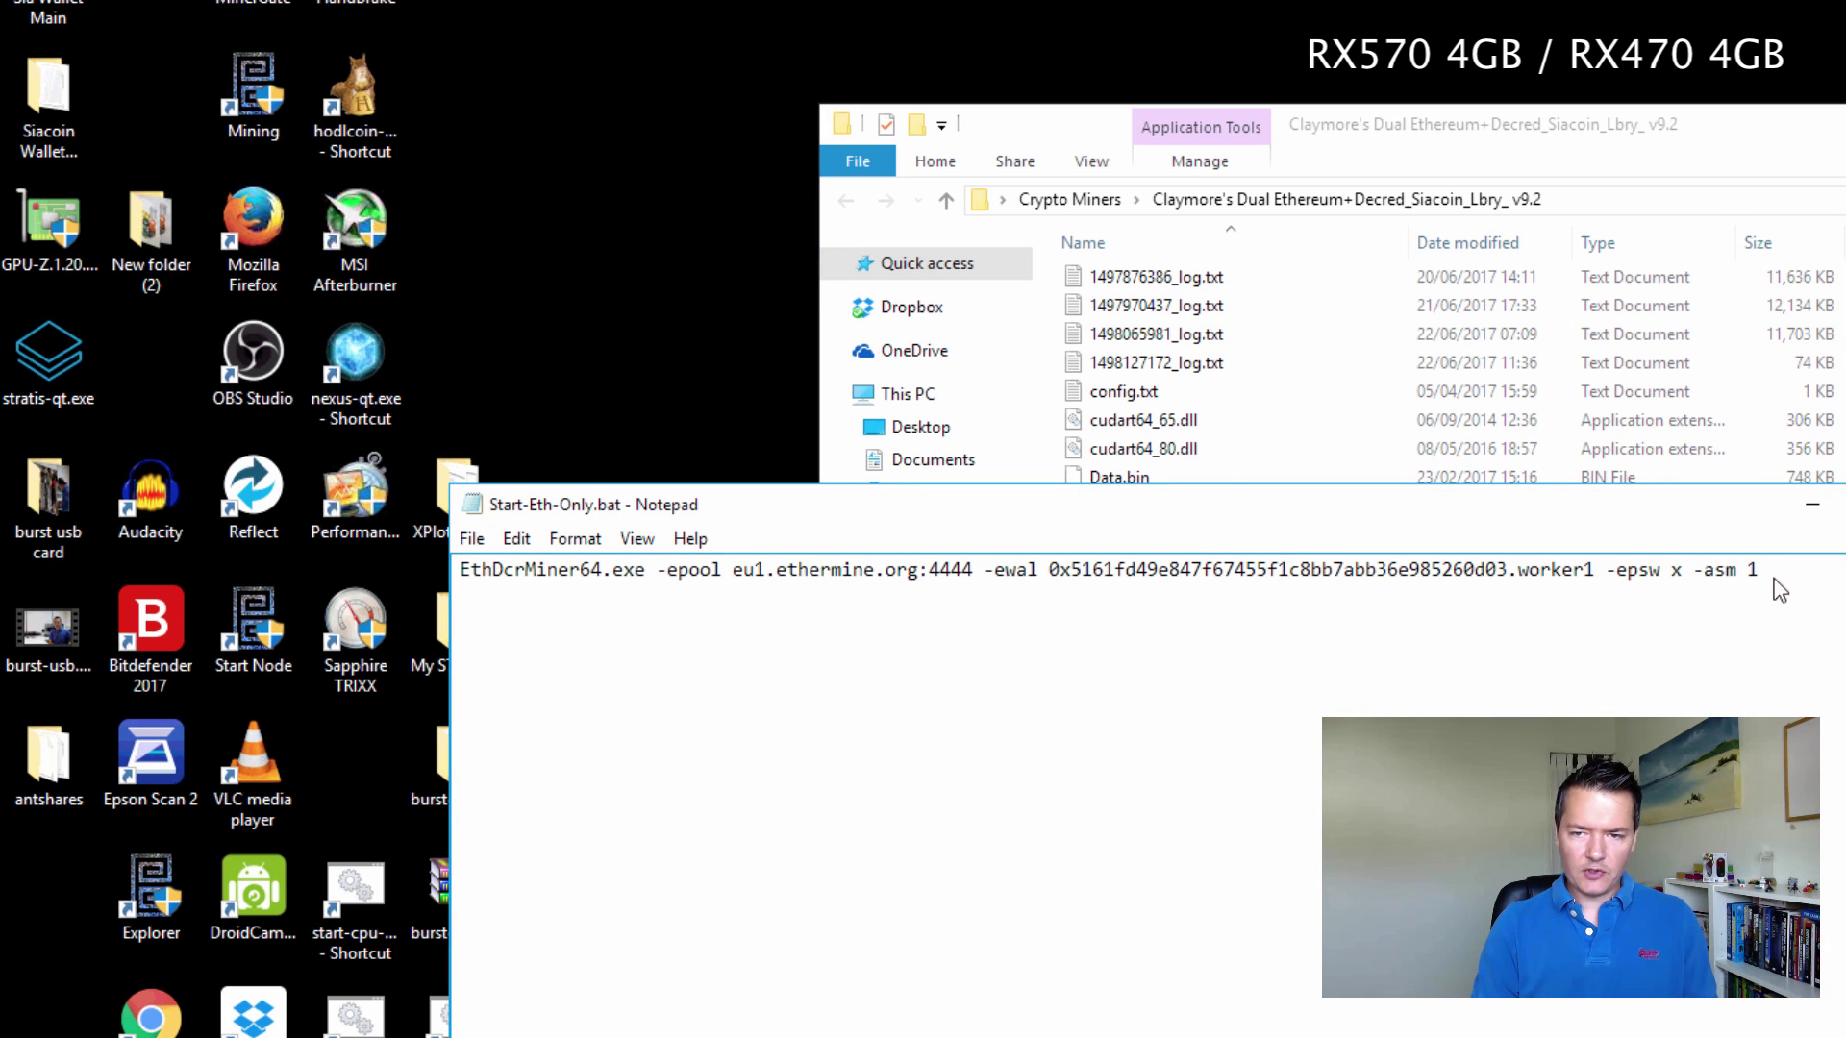
{"action": "type", "text": "-"}
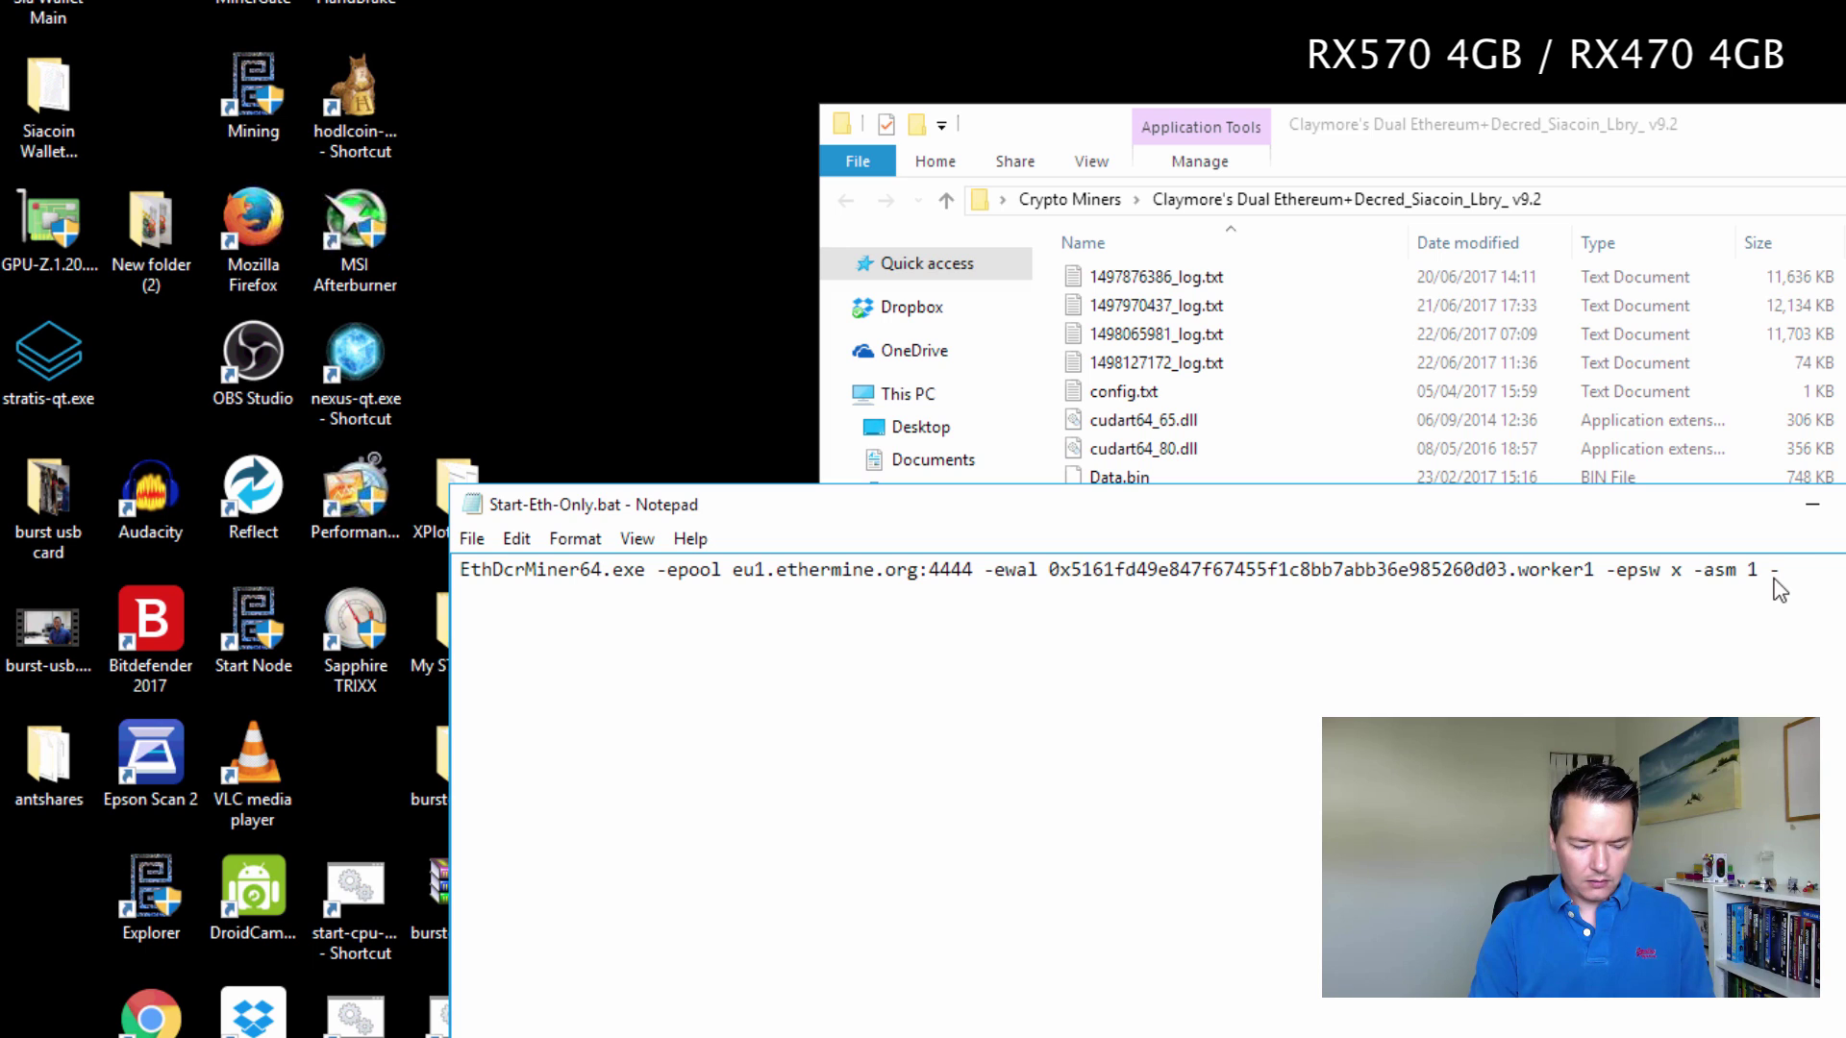
{"action": "type", "text": "benc"}
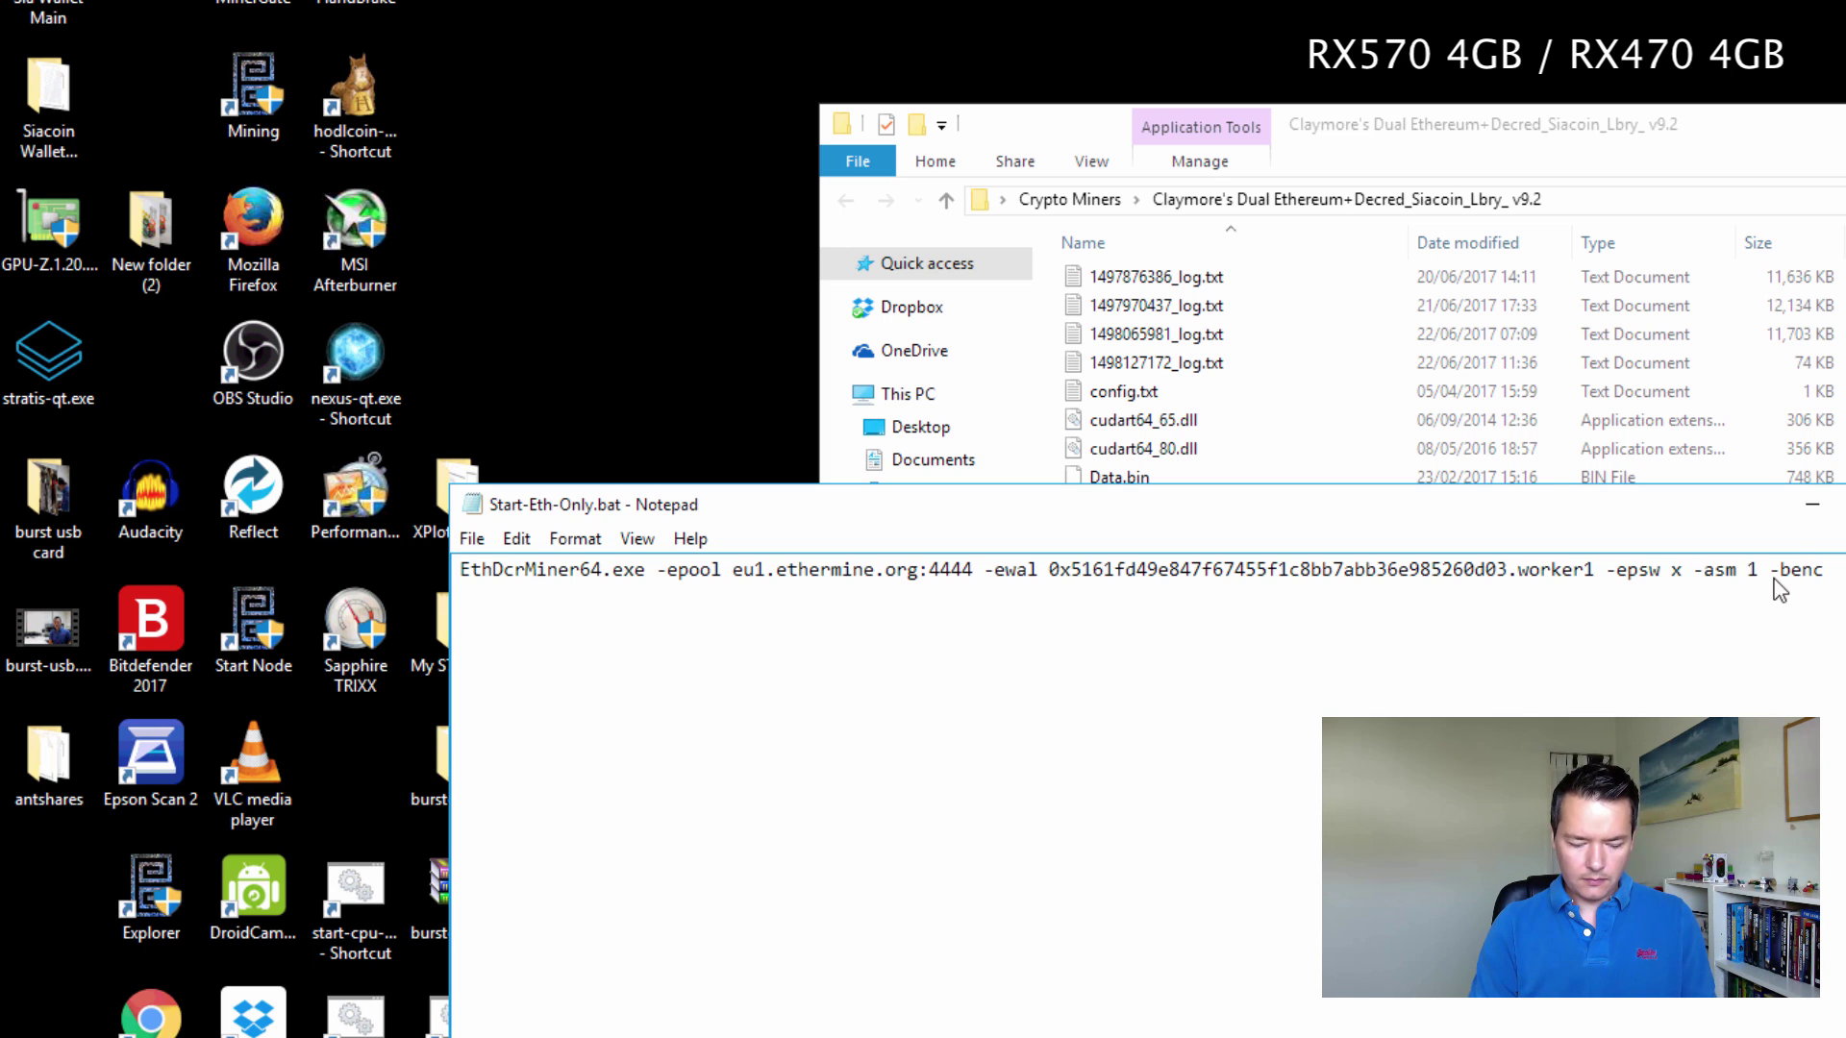
{"action": "type", "text": "hm"}
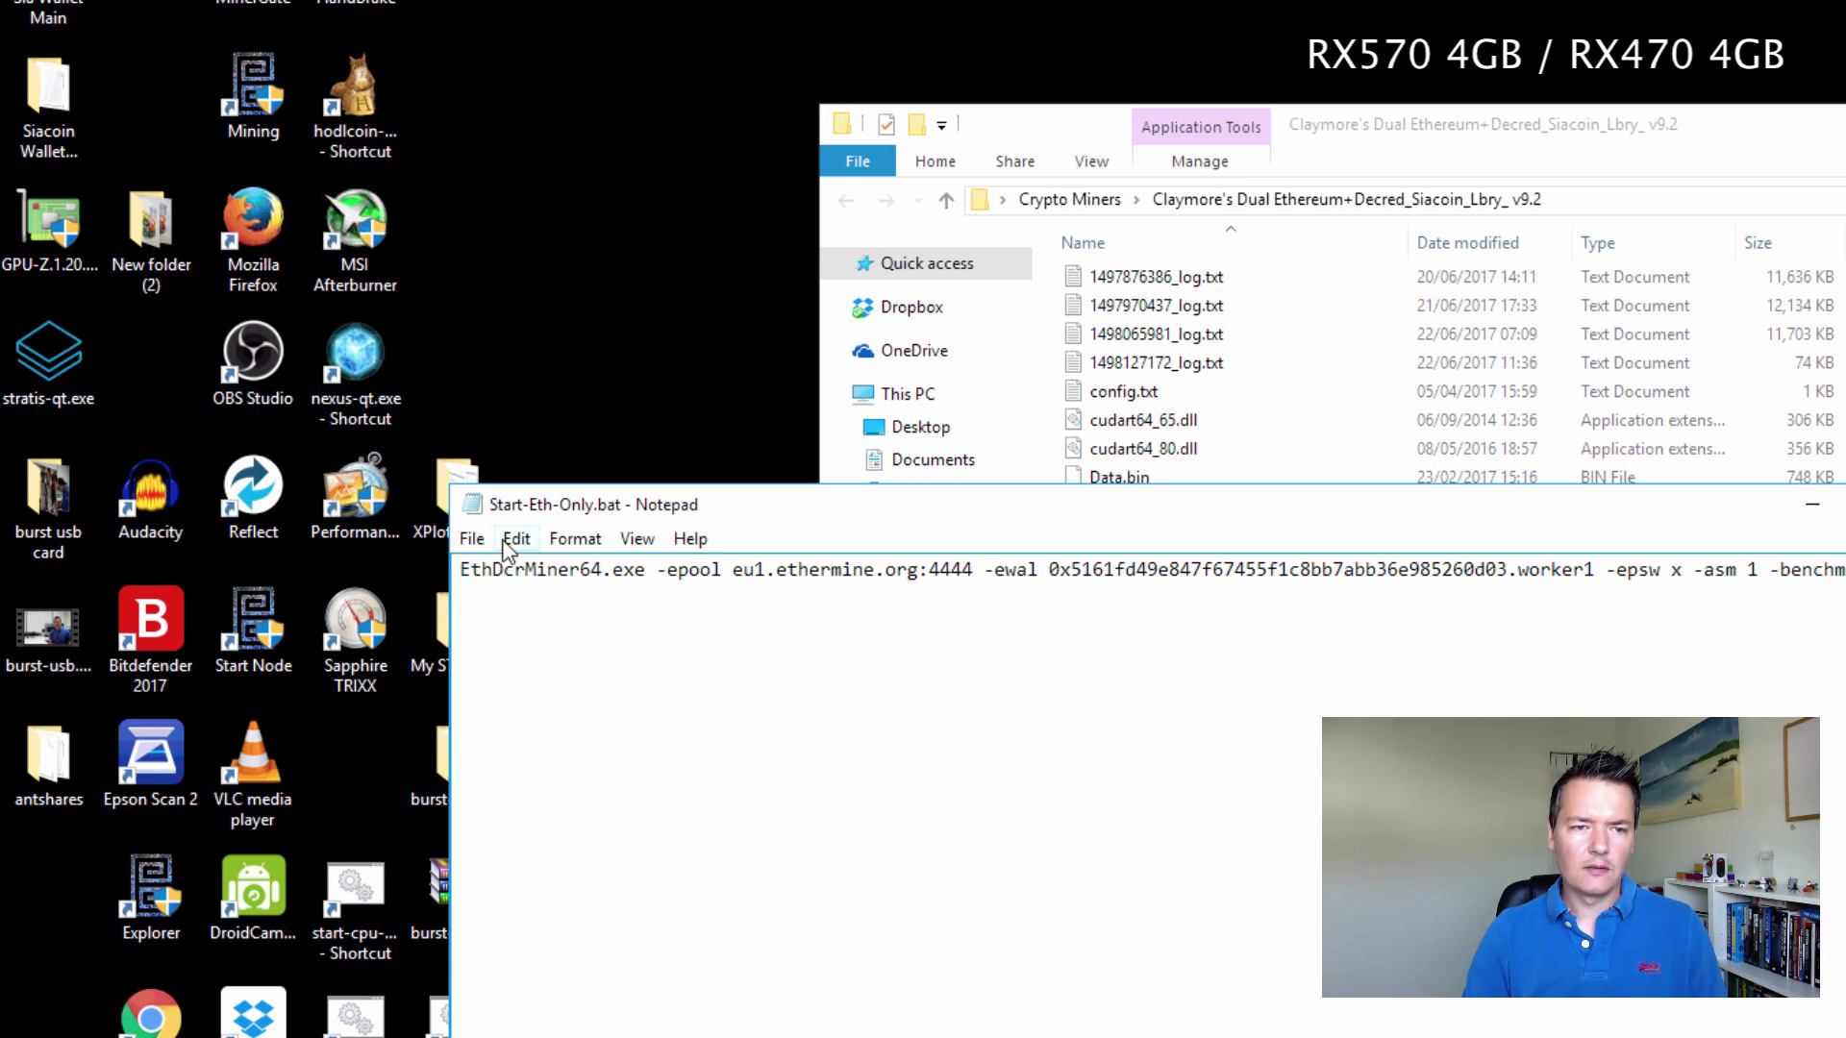
{"action": "left_click", "coordinate": [472, 538]}
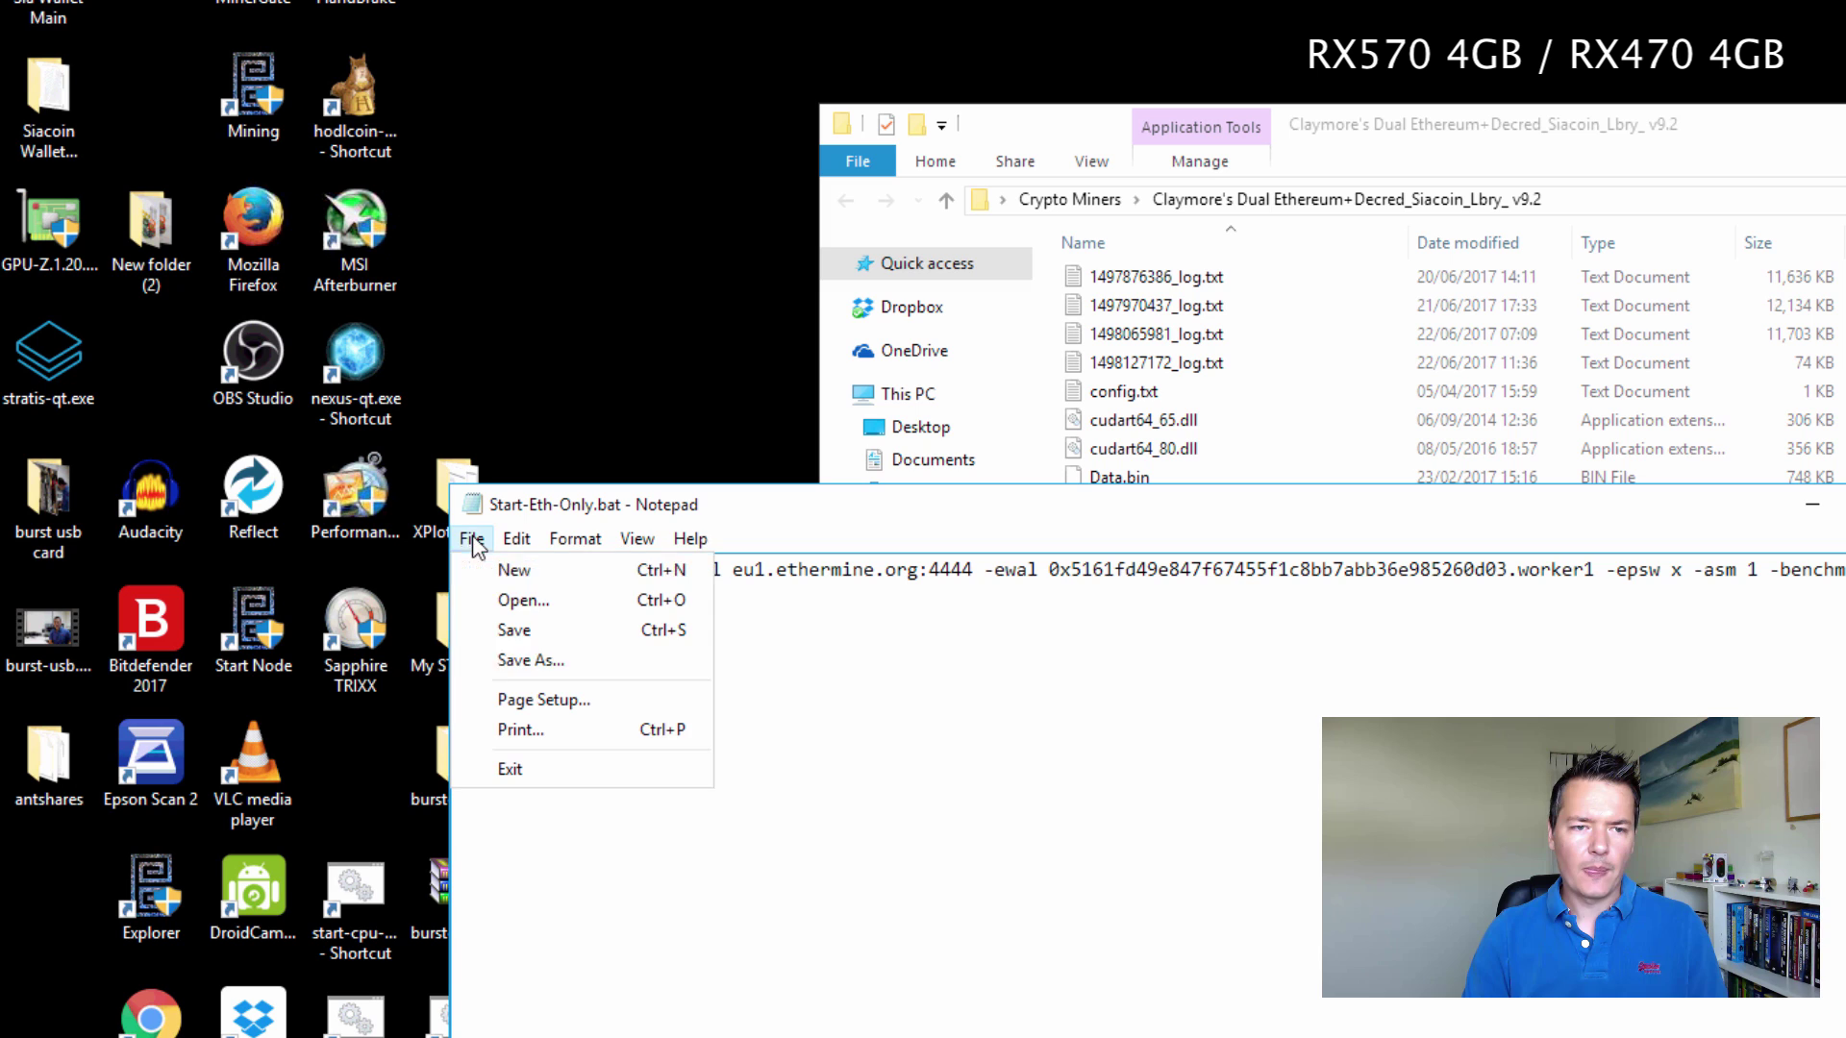
{"action": "left_click", "coordinate": [511, 632]}
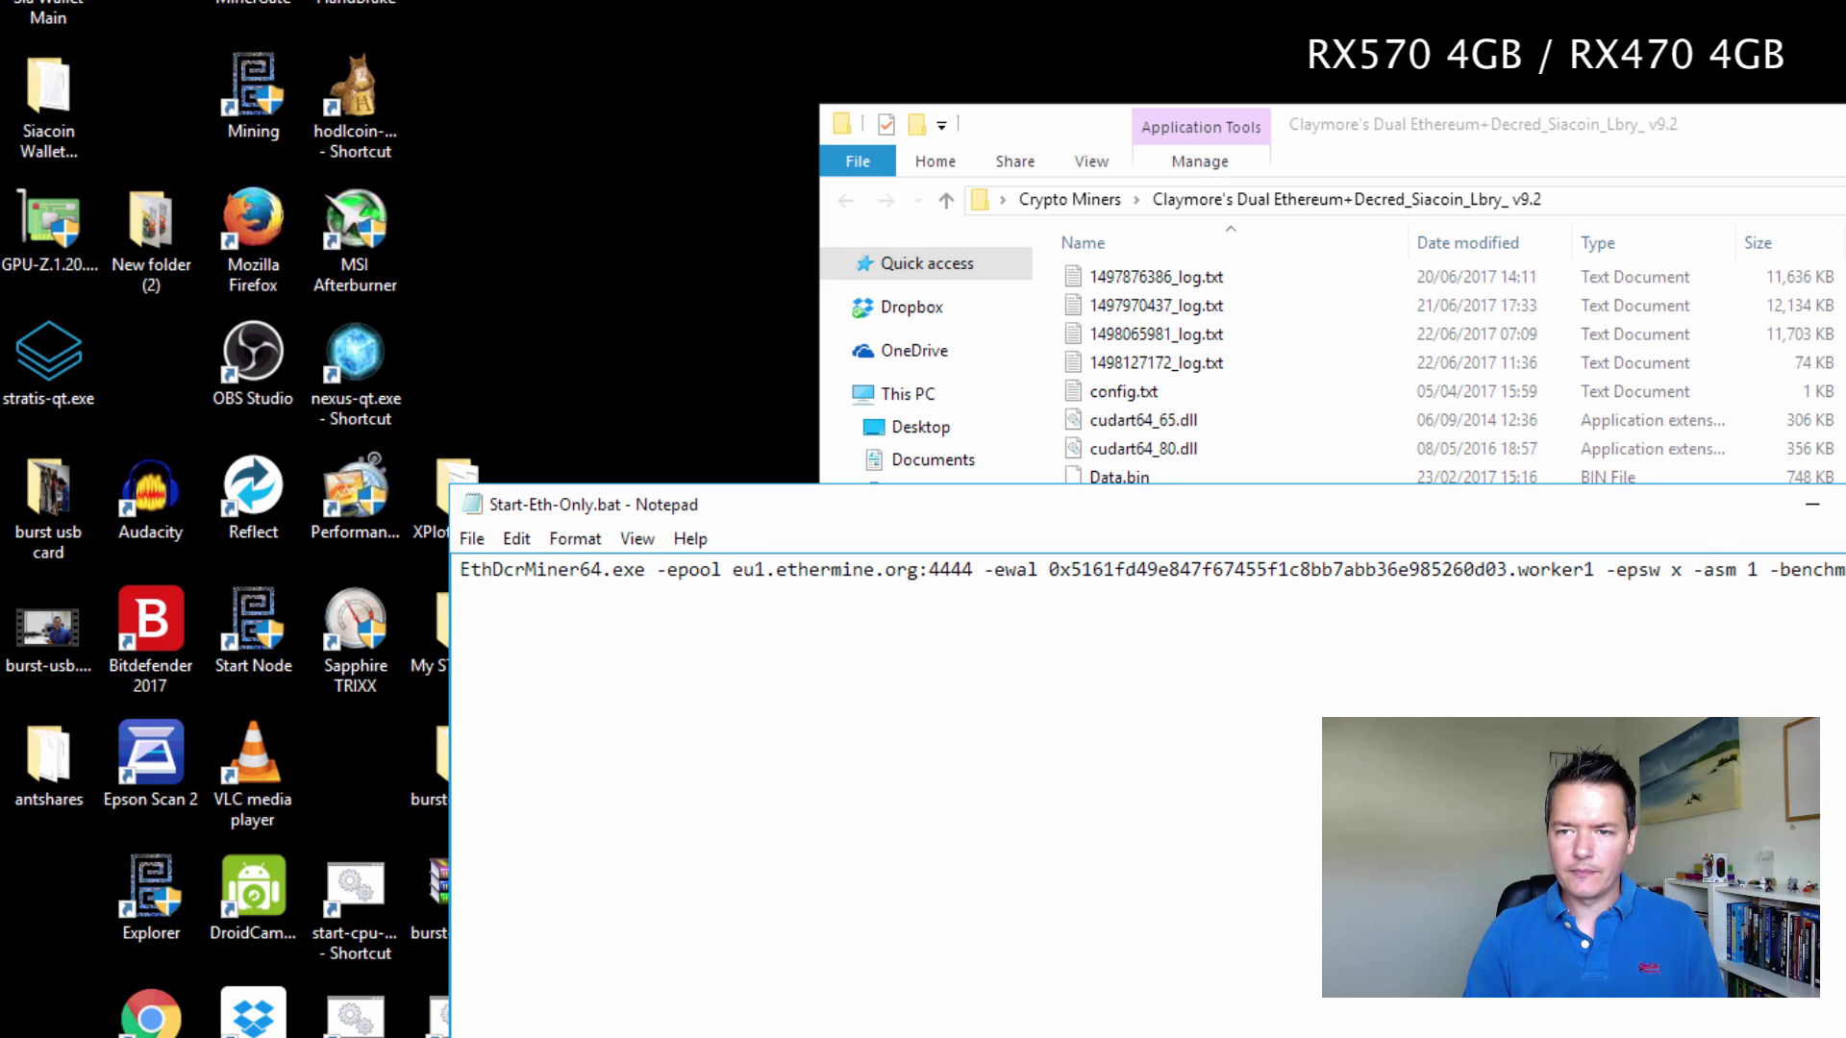
{"action": "key", "text": "alt+F4"}
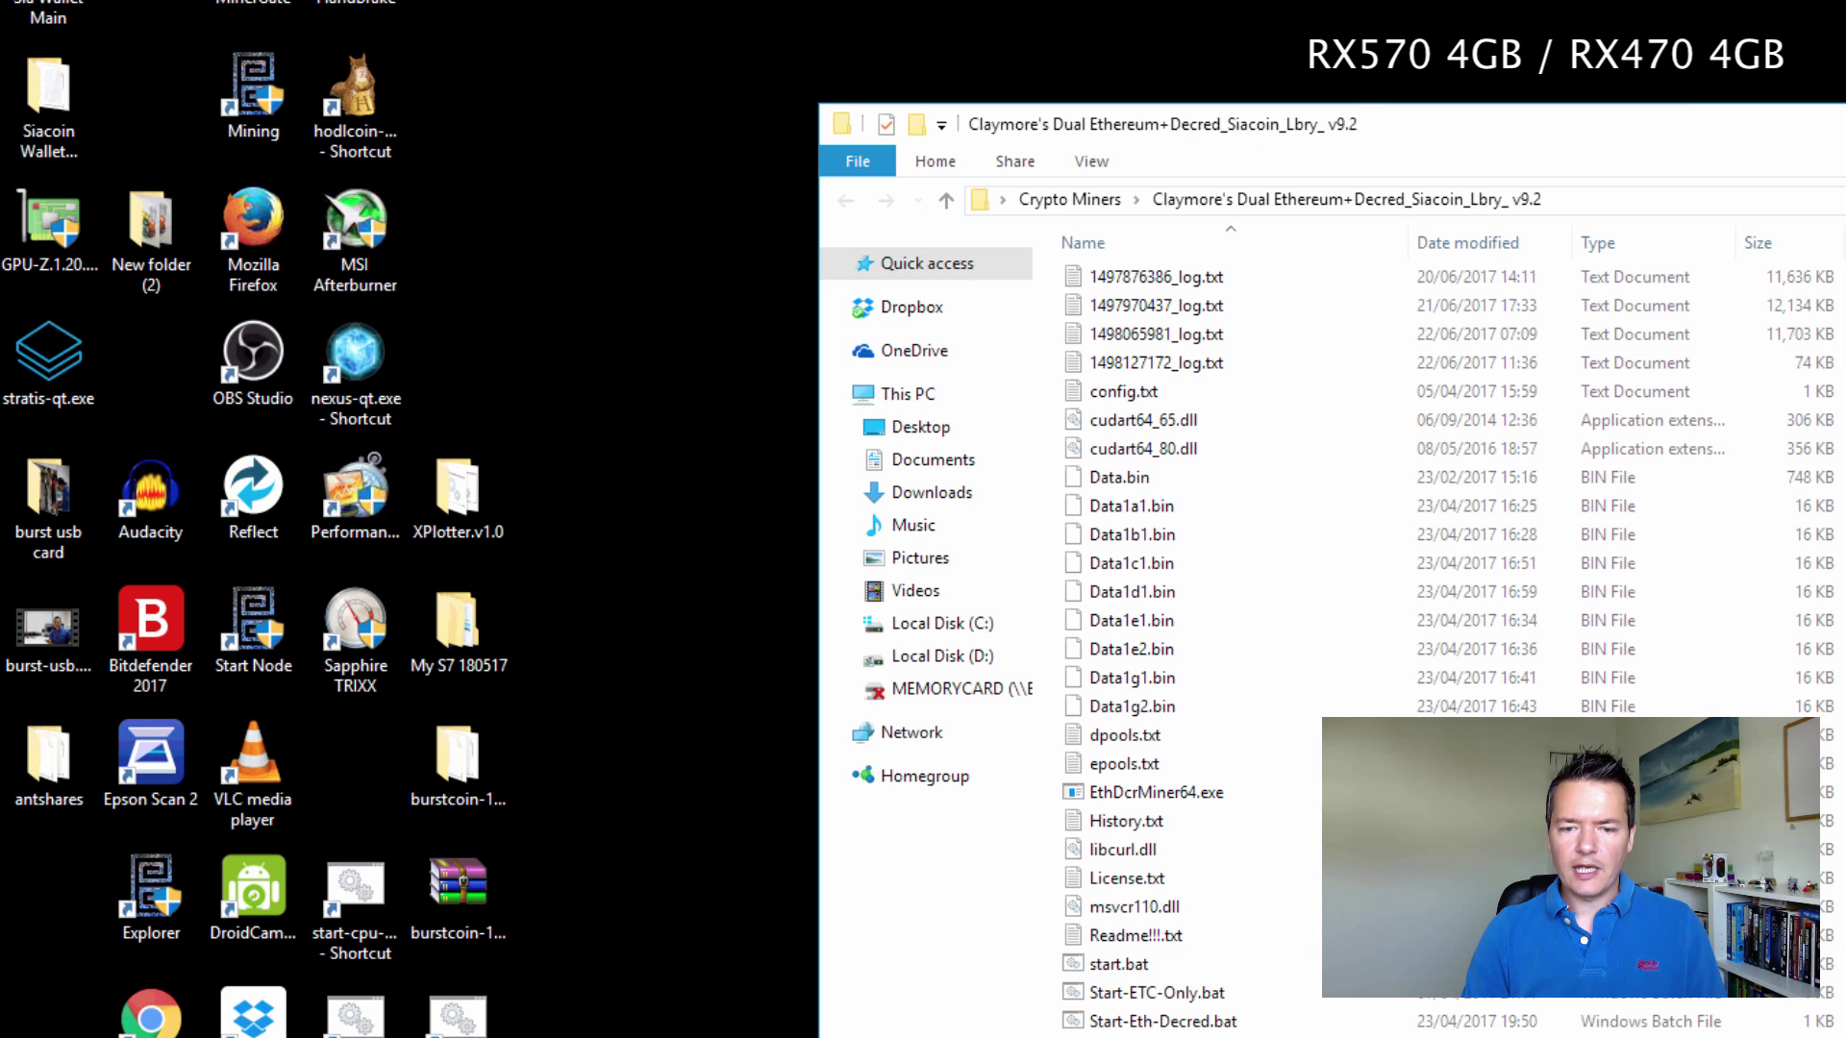
Run the Start-Eth-Only.bat benchmark on the RX570 / RX470 cards and close the miner windows.
{"action": "key", "text": "Return"}
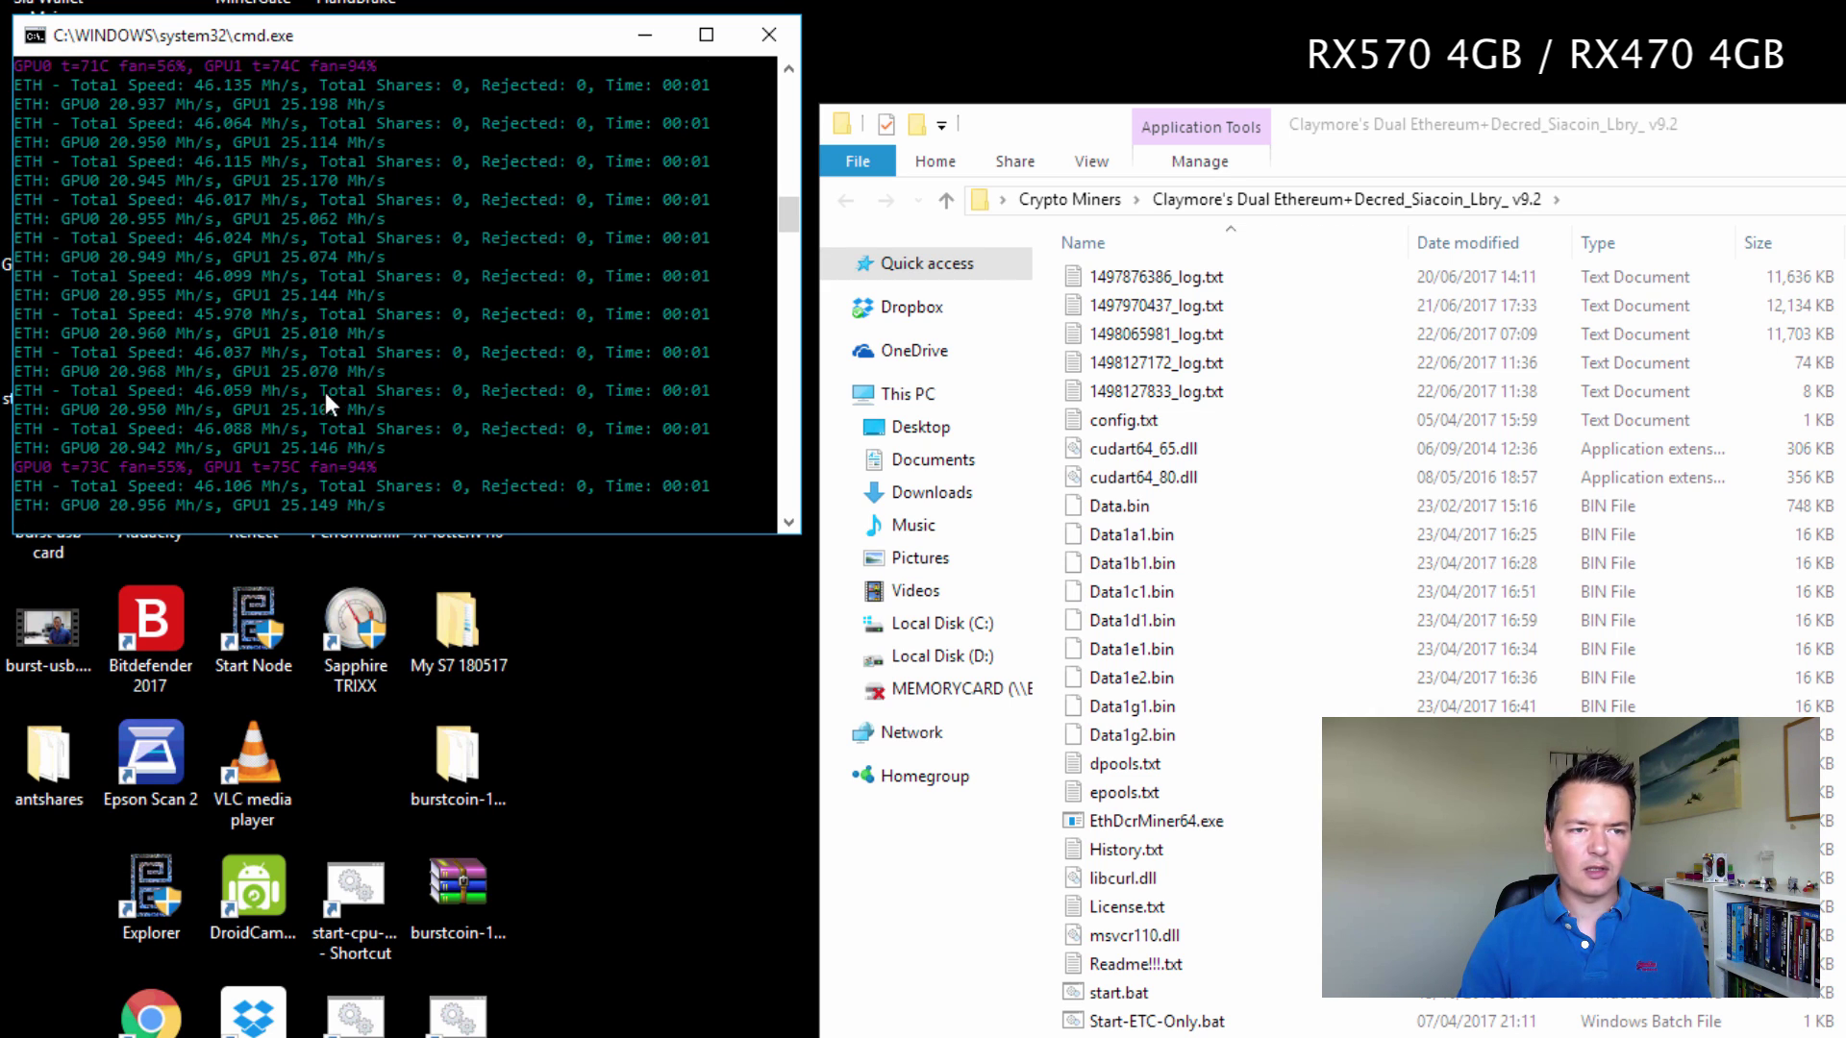
{"action": "left_click", "coordinate": [769, 34]}
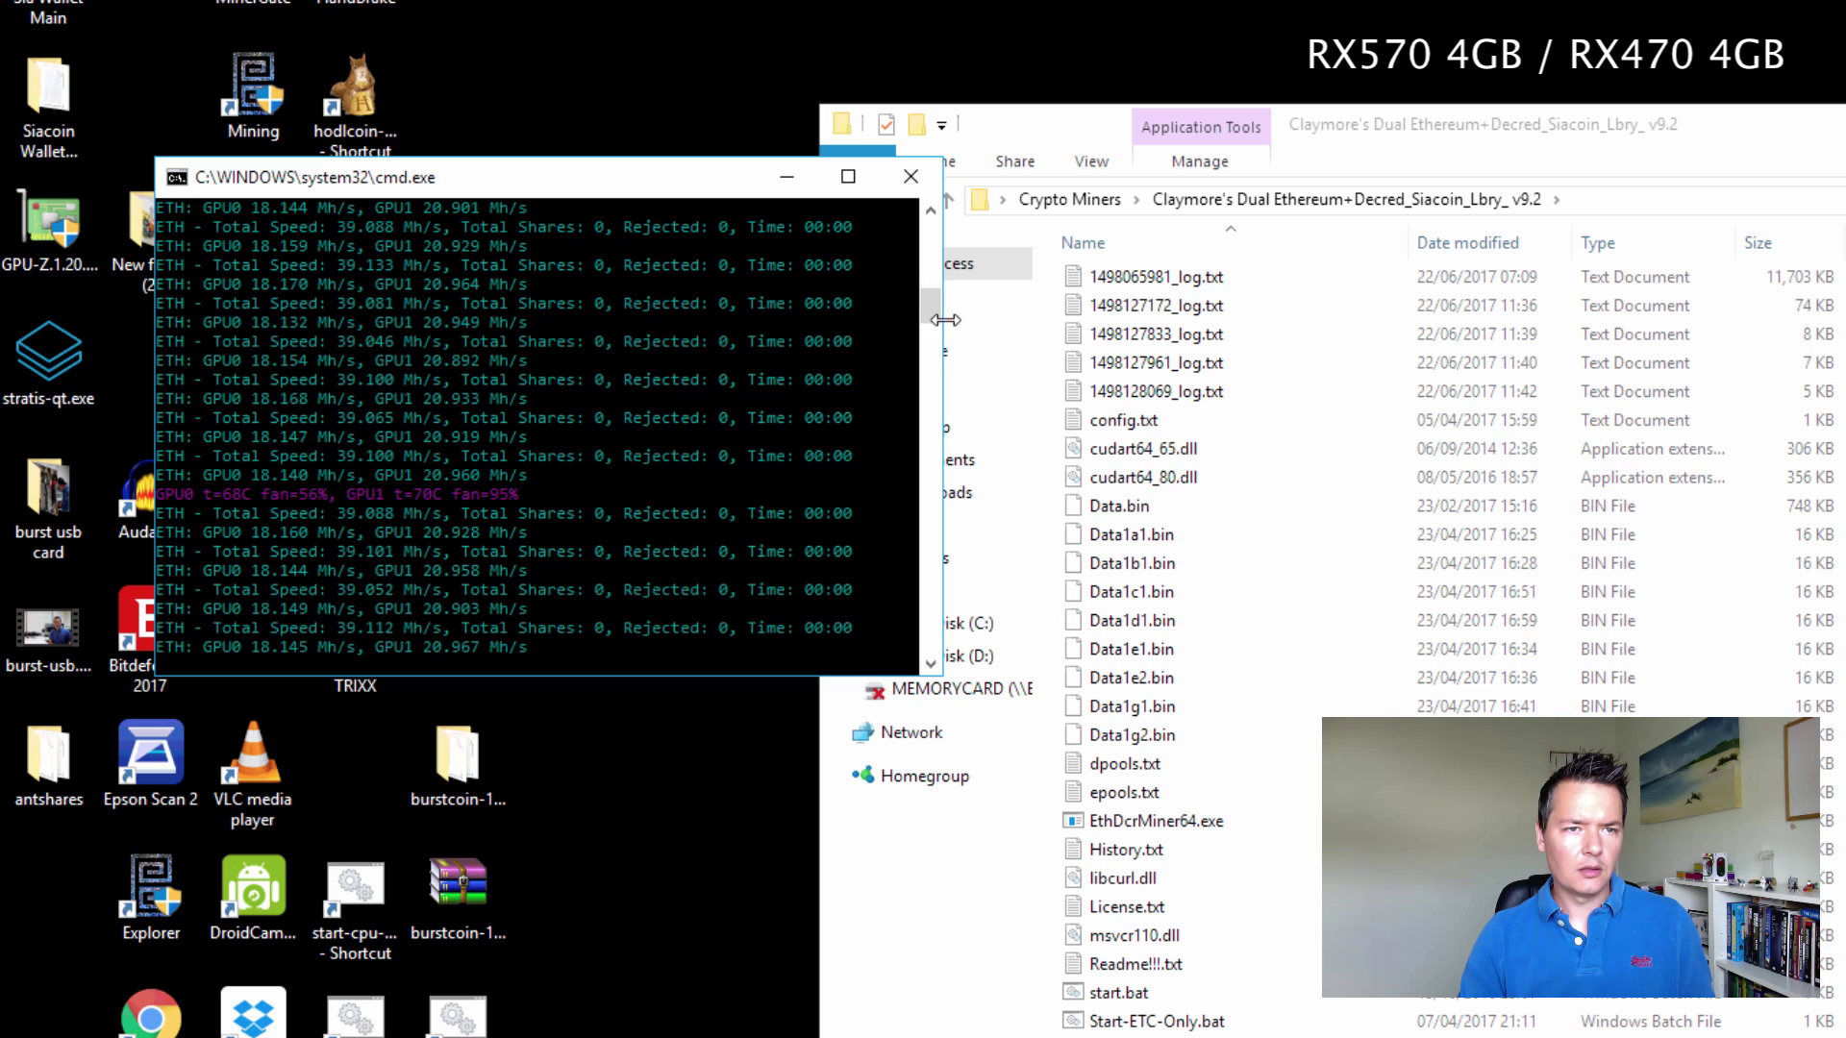
{"action": "left_click", "coordinate": [901, 176]}
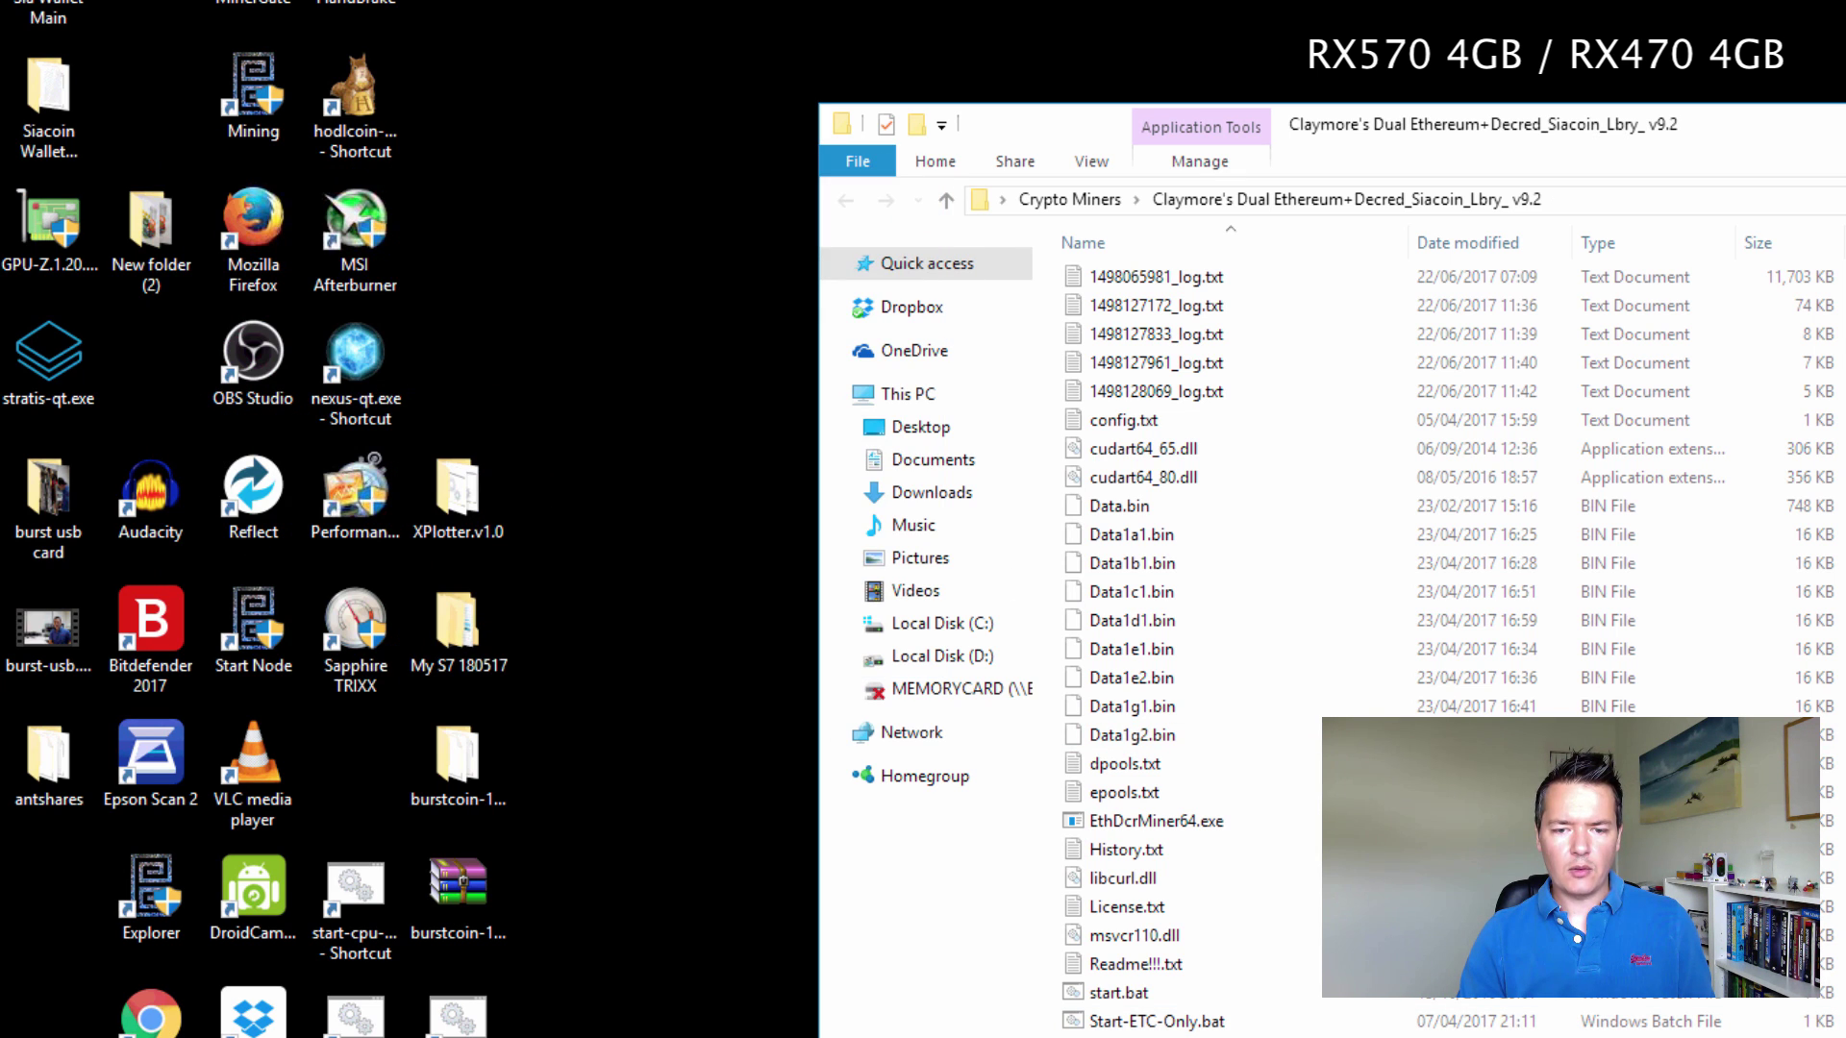
Reopen Start-Eth-Only.bat for editing, save the benchmark command line and run the batch file again.
{"action": "right_click", "coordinate": [1172, 1027]}
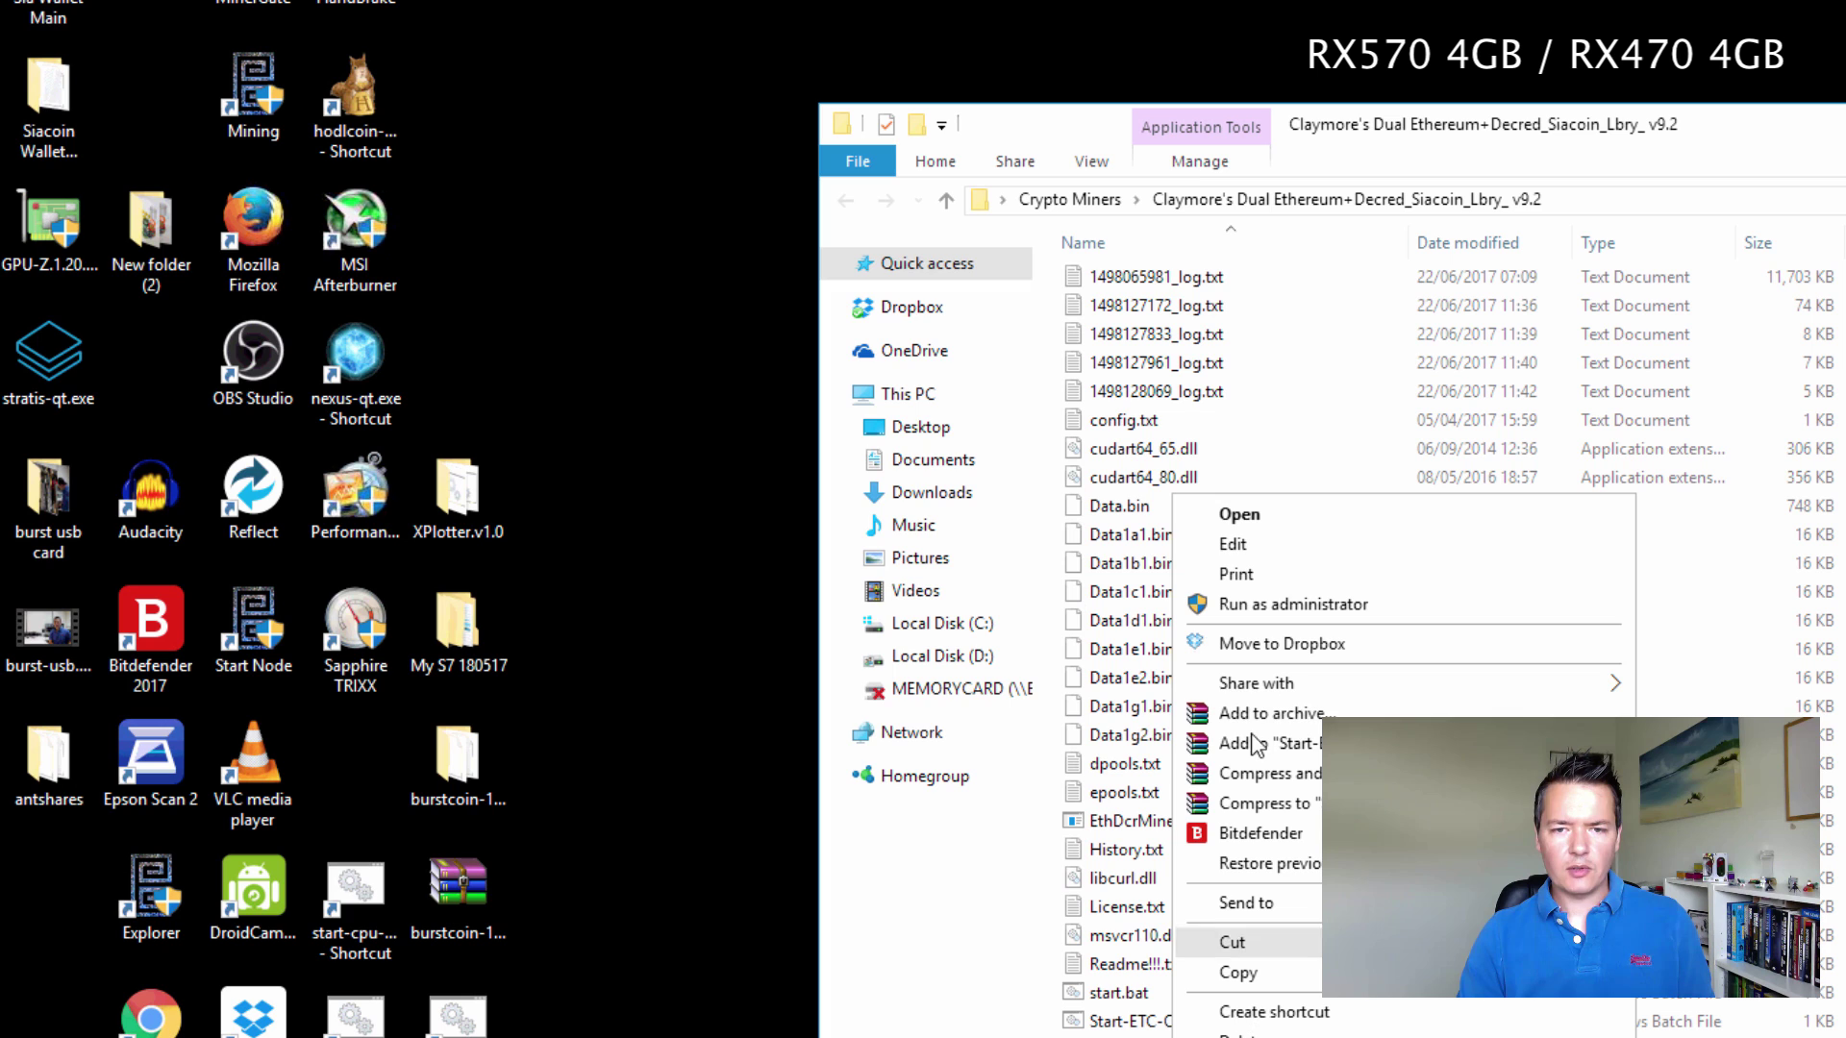
{"action": "left_click", "coordinate": [1260, 544]}
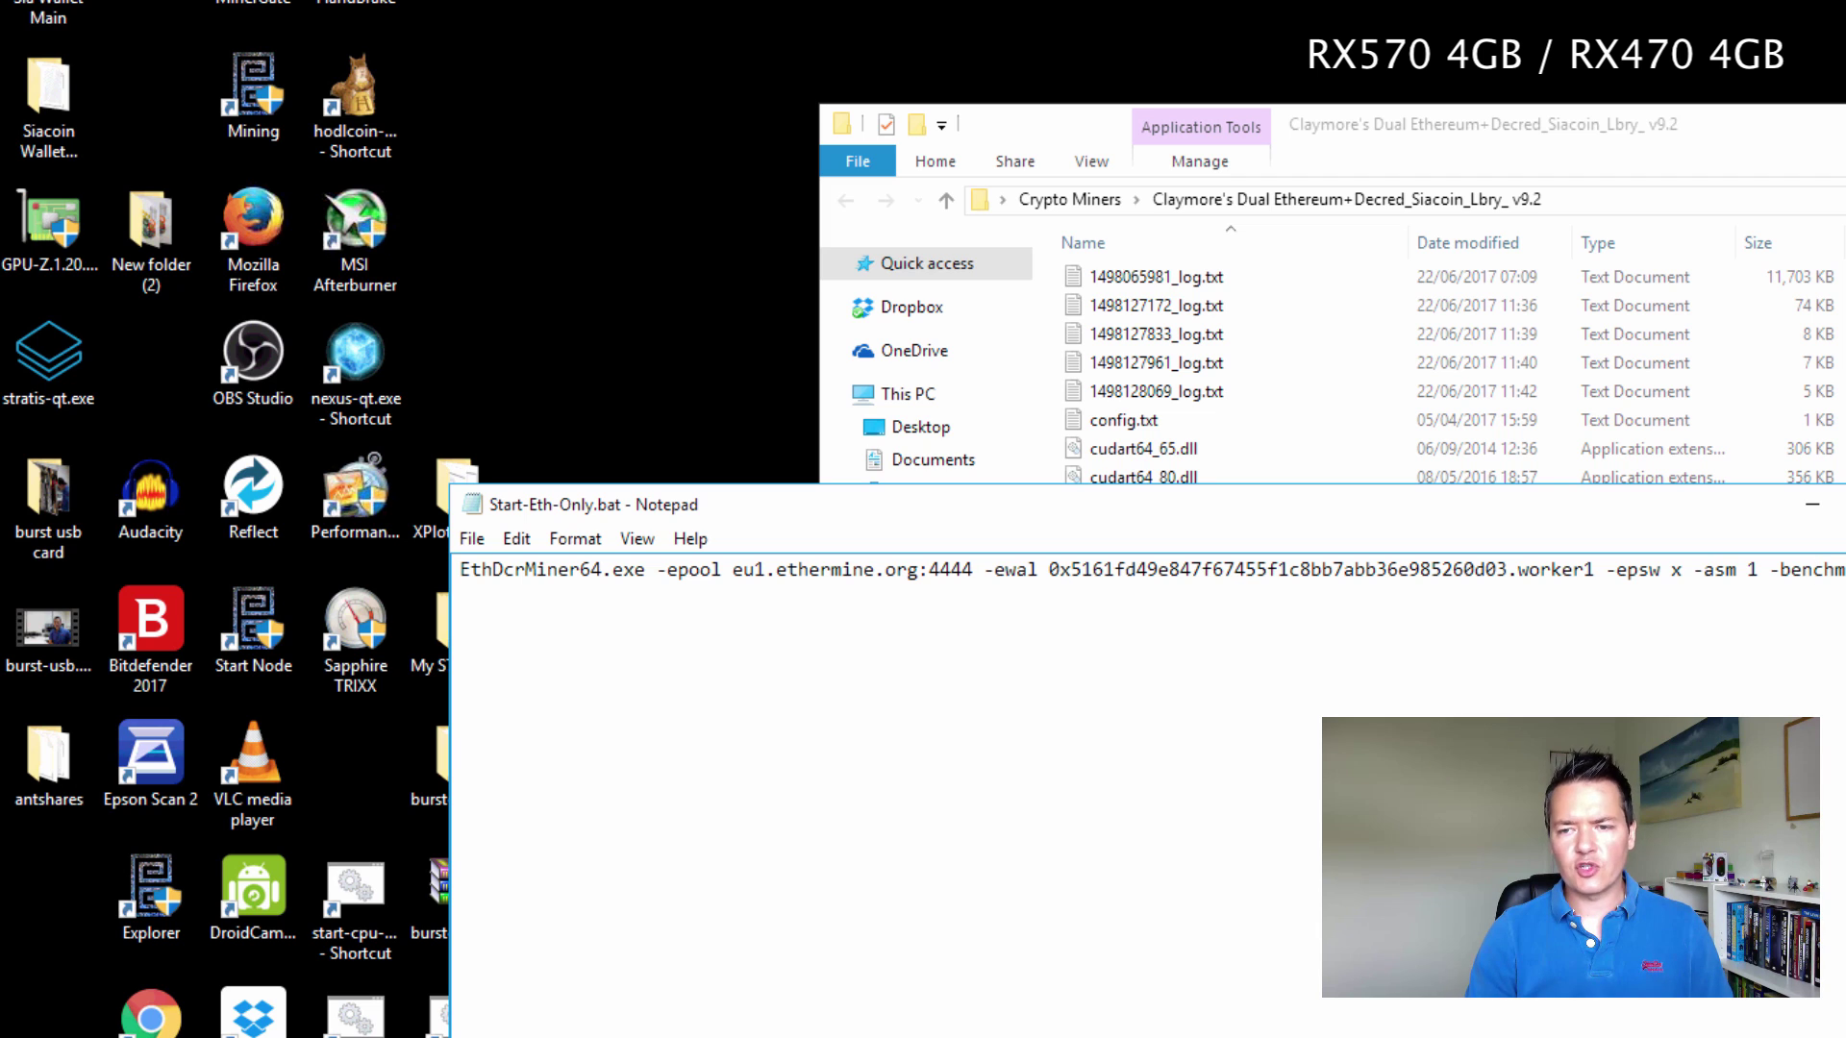
{"action": "left_click", "coordinate": [473, 541]}
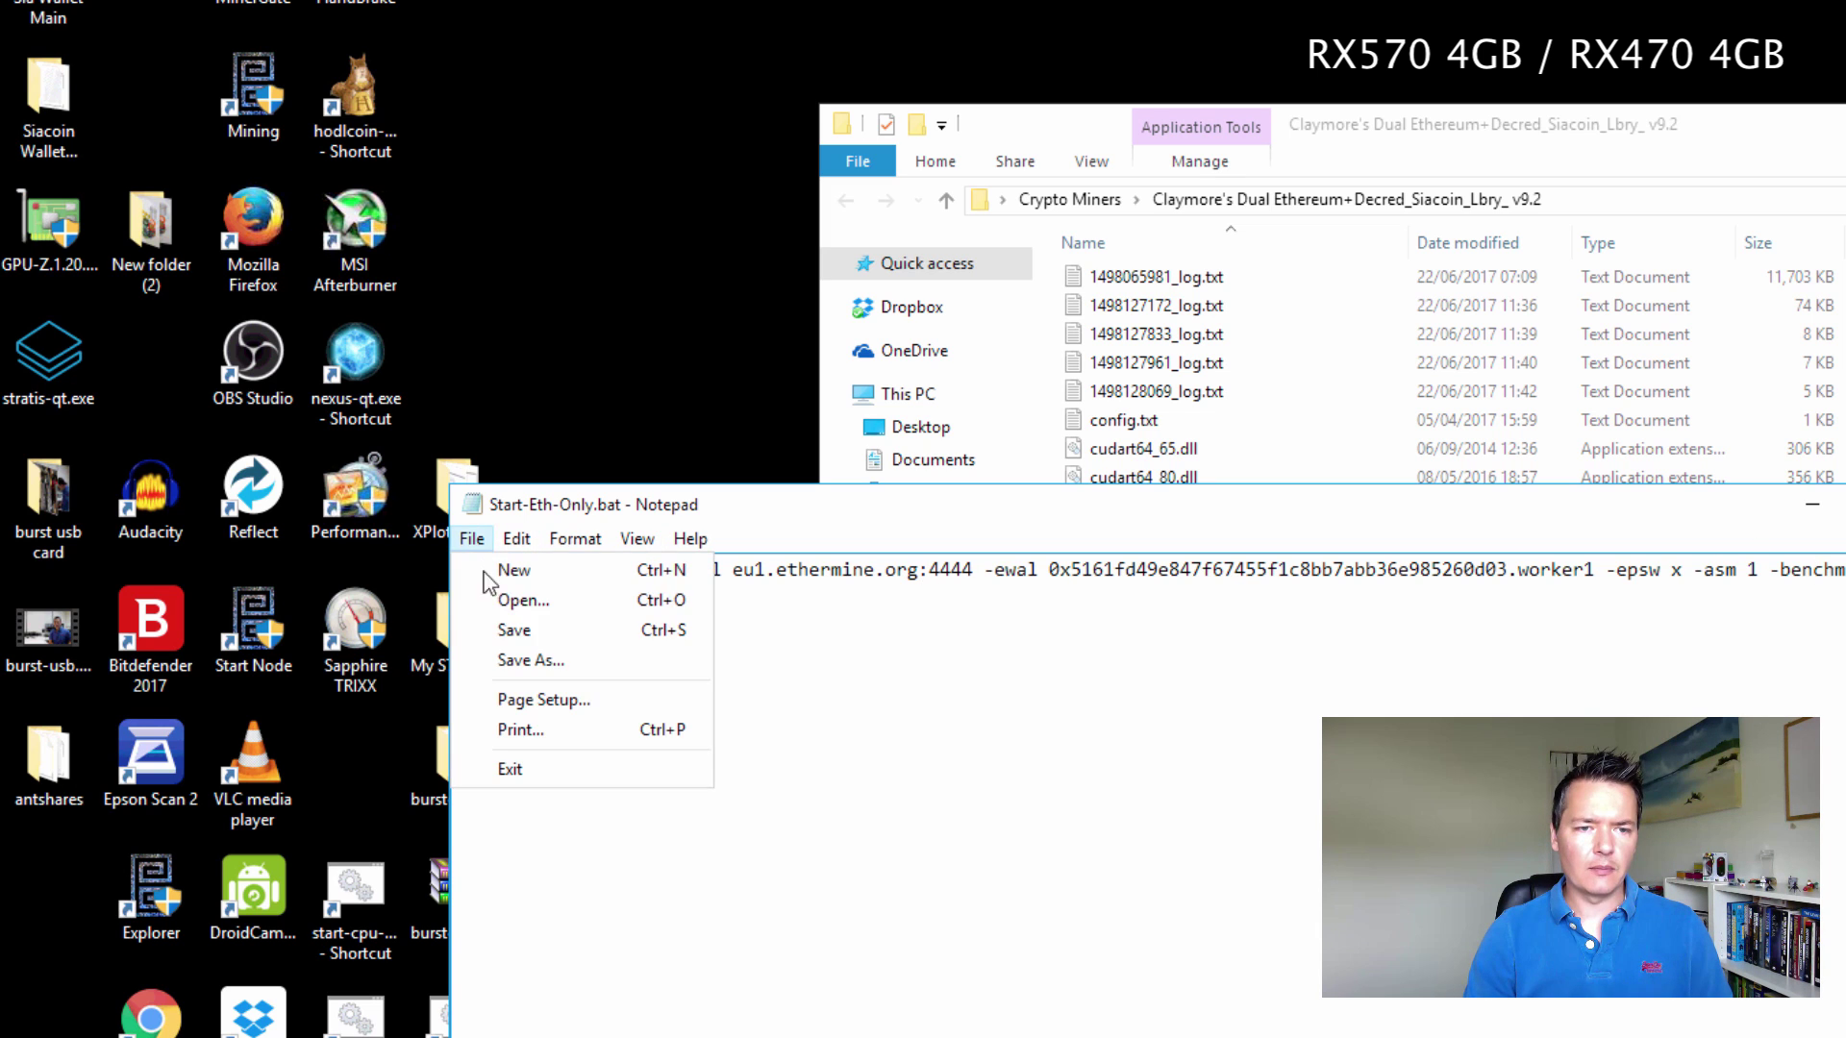
{"action": "left_click", "coordinate": [504, 631]}
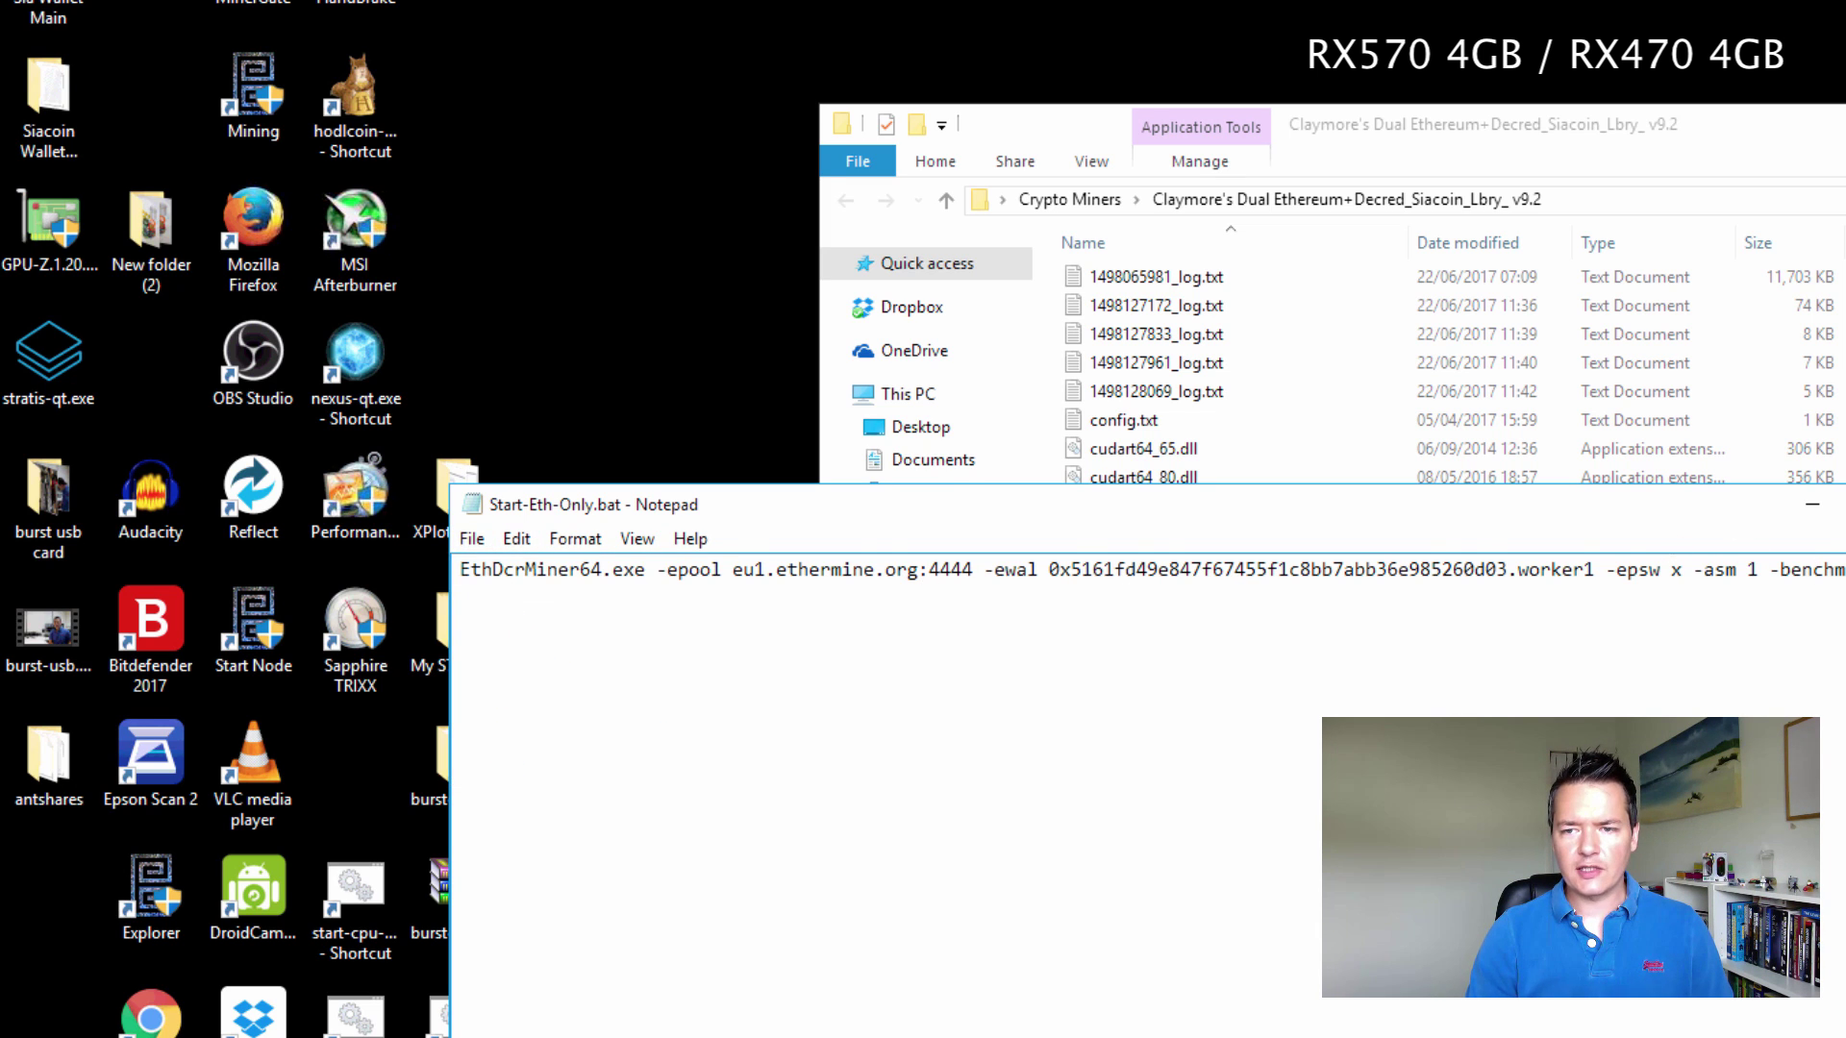
{"action": "key", "text": "alt+F4"}
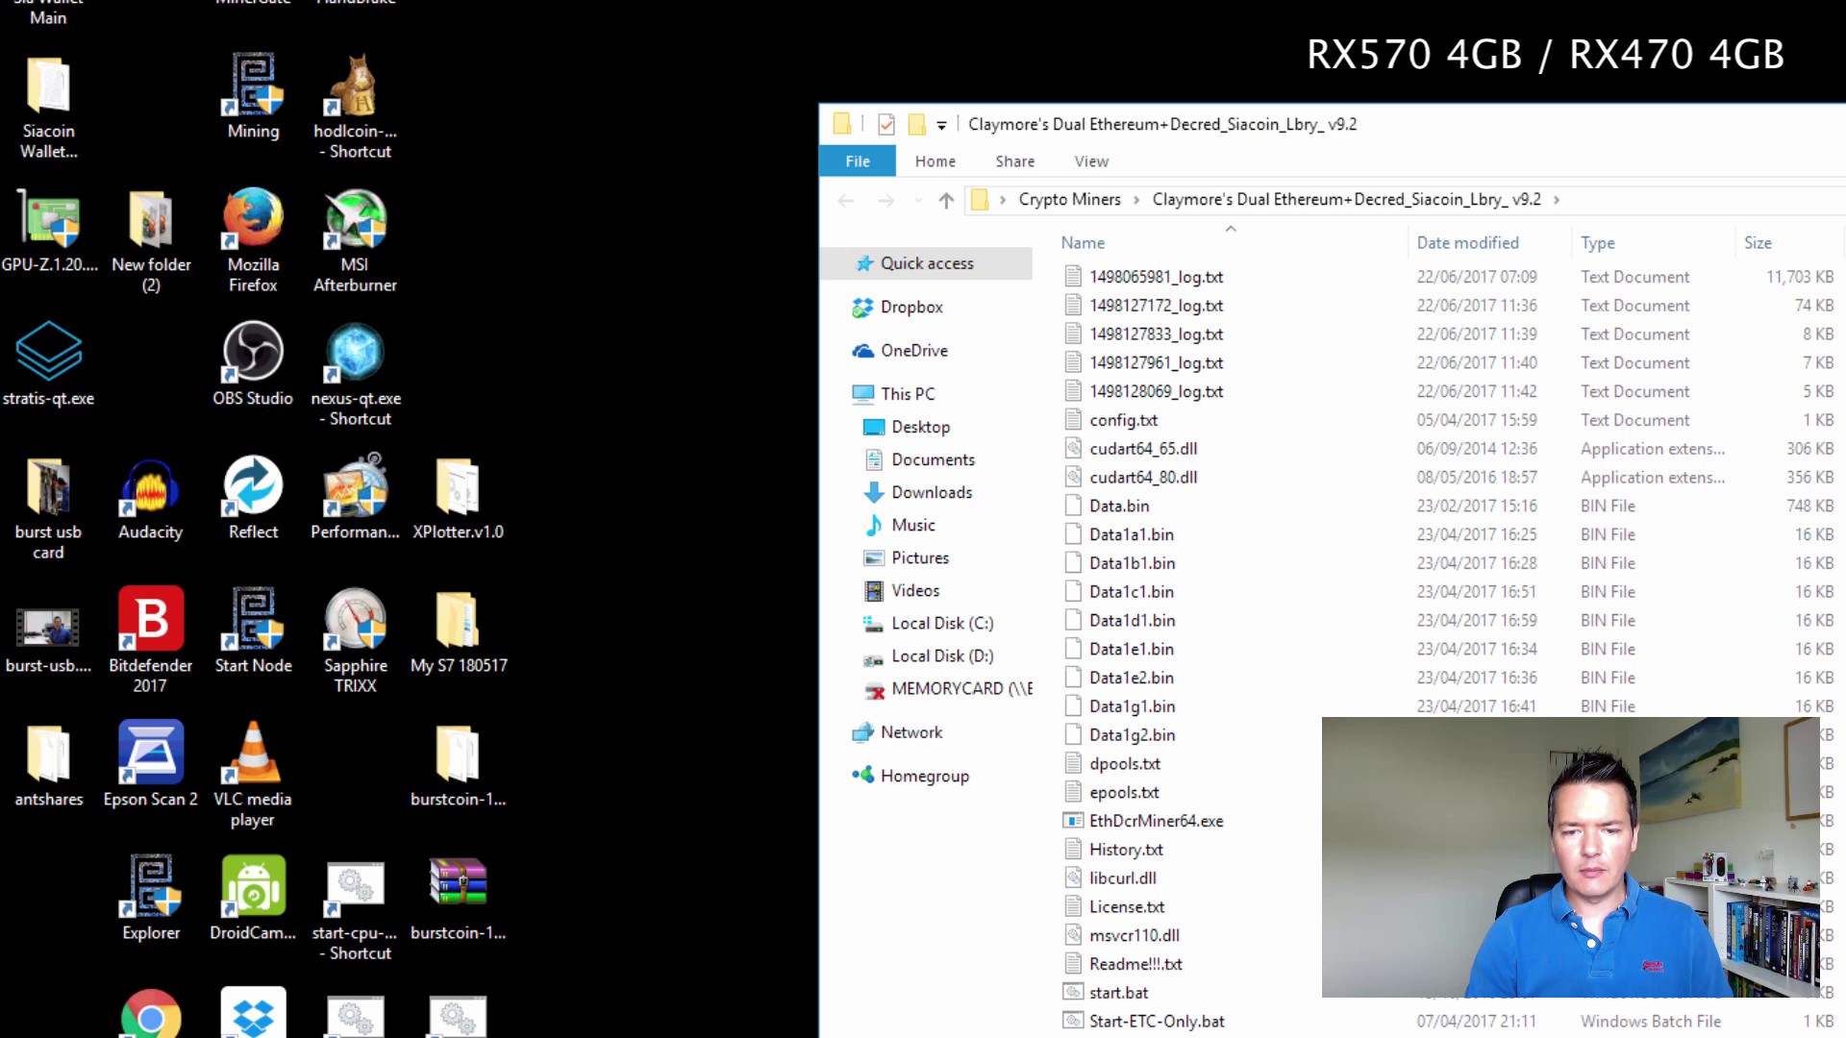
{"action": "key", "text": "Return"}
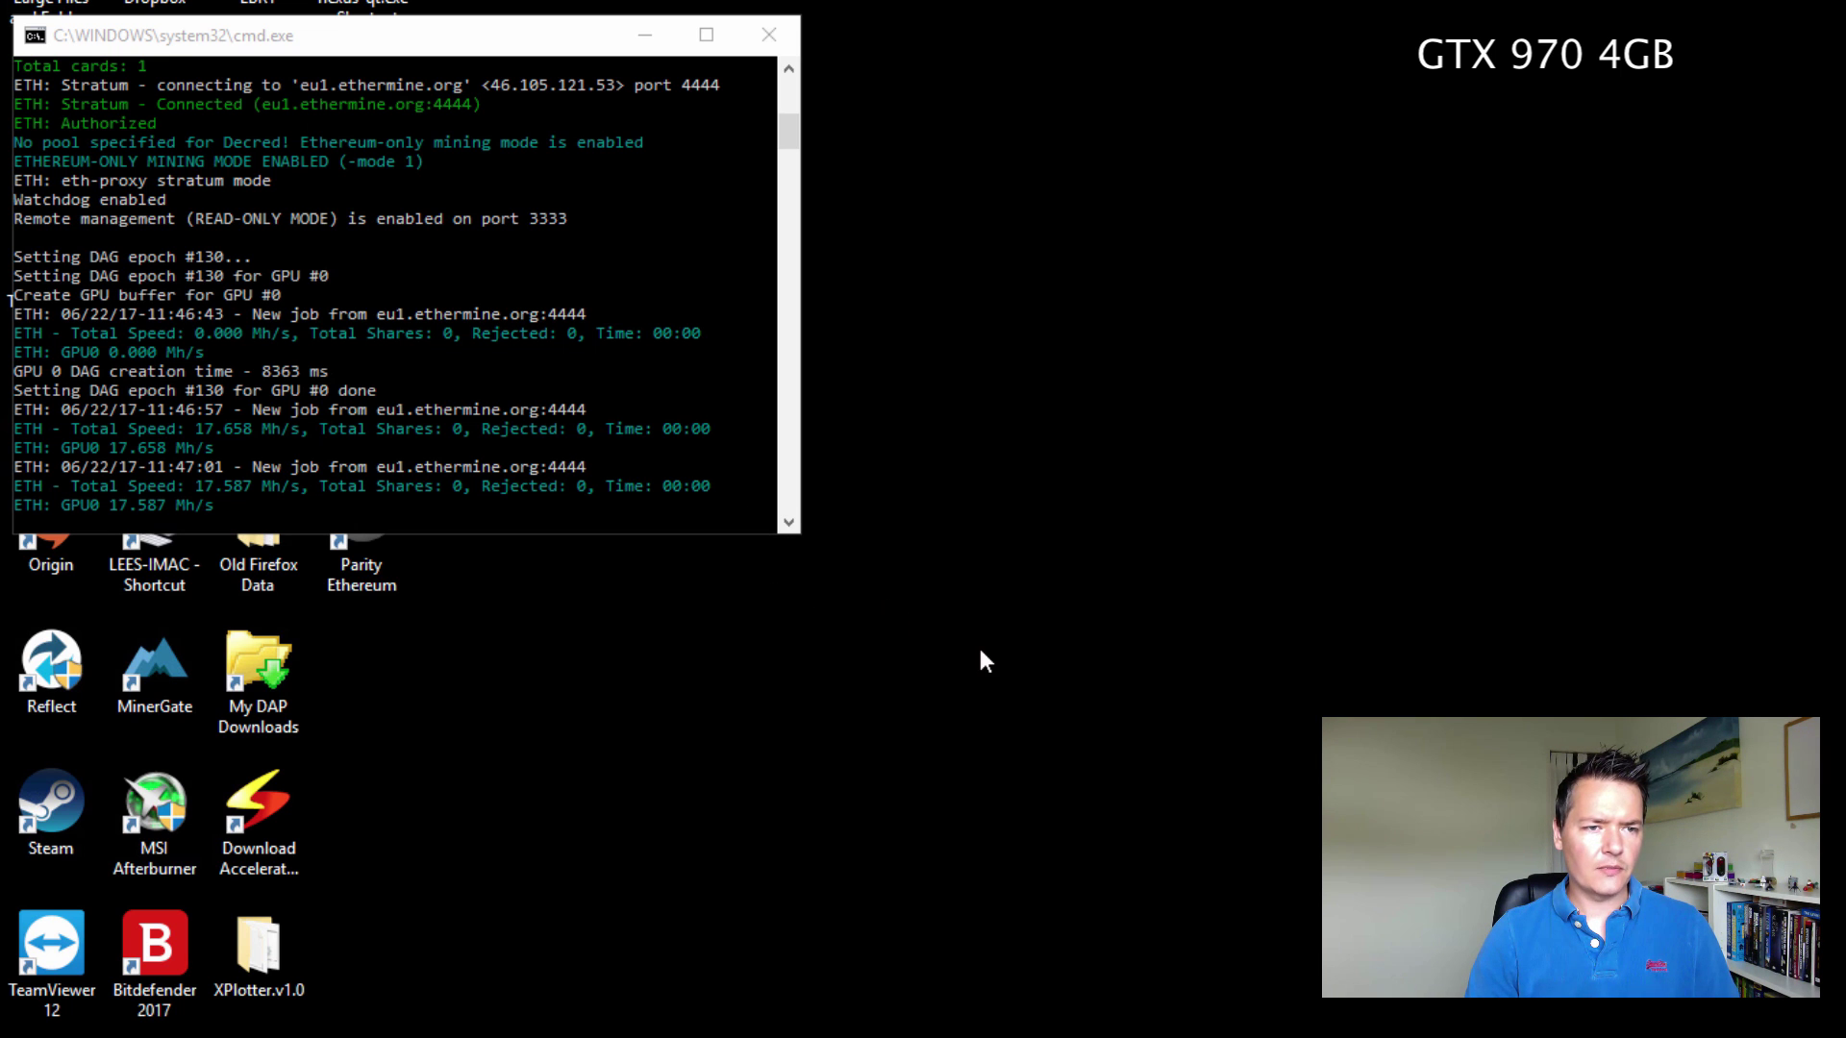
Stop the miner on the GTX 970 machine and open Start-Eth-Only.bat from the Claymore folder for editing.
{"action": "key", "text": "alt+Tab"}
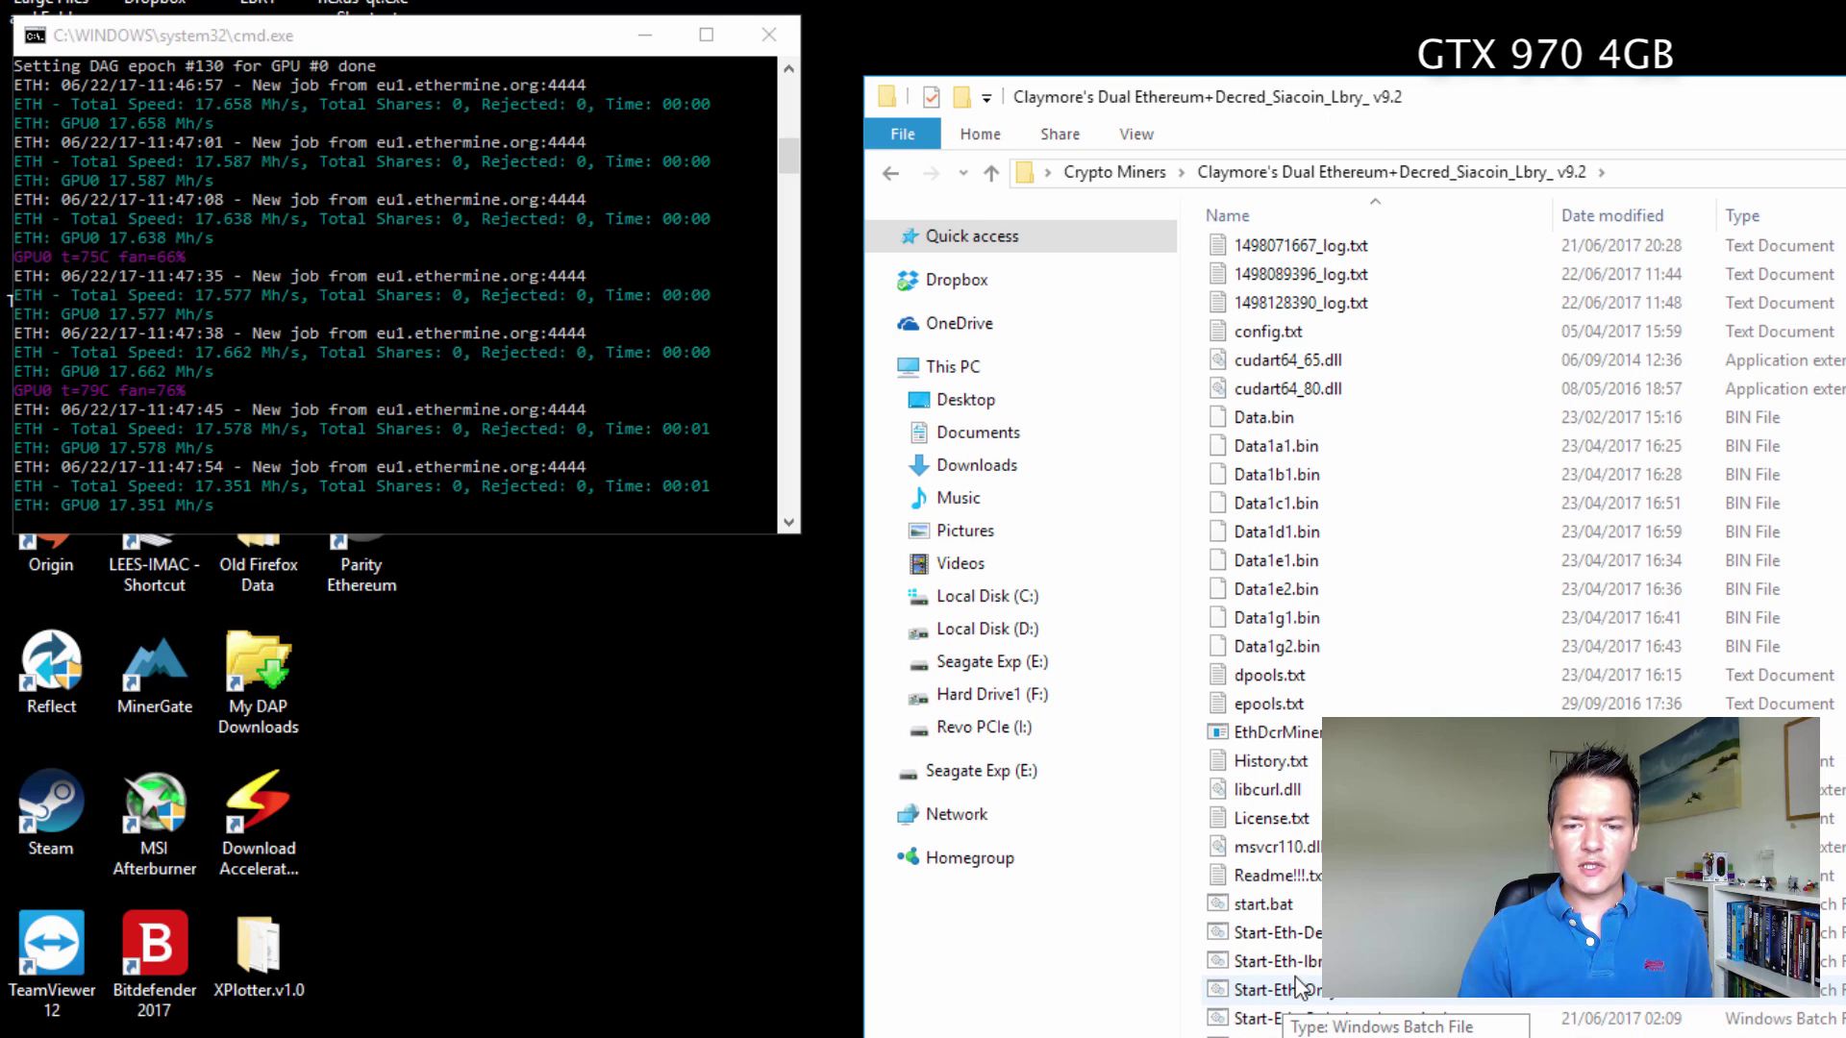
{"action": "left_click", "coordinate": [768, 35]}
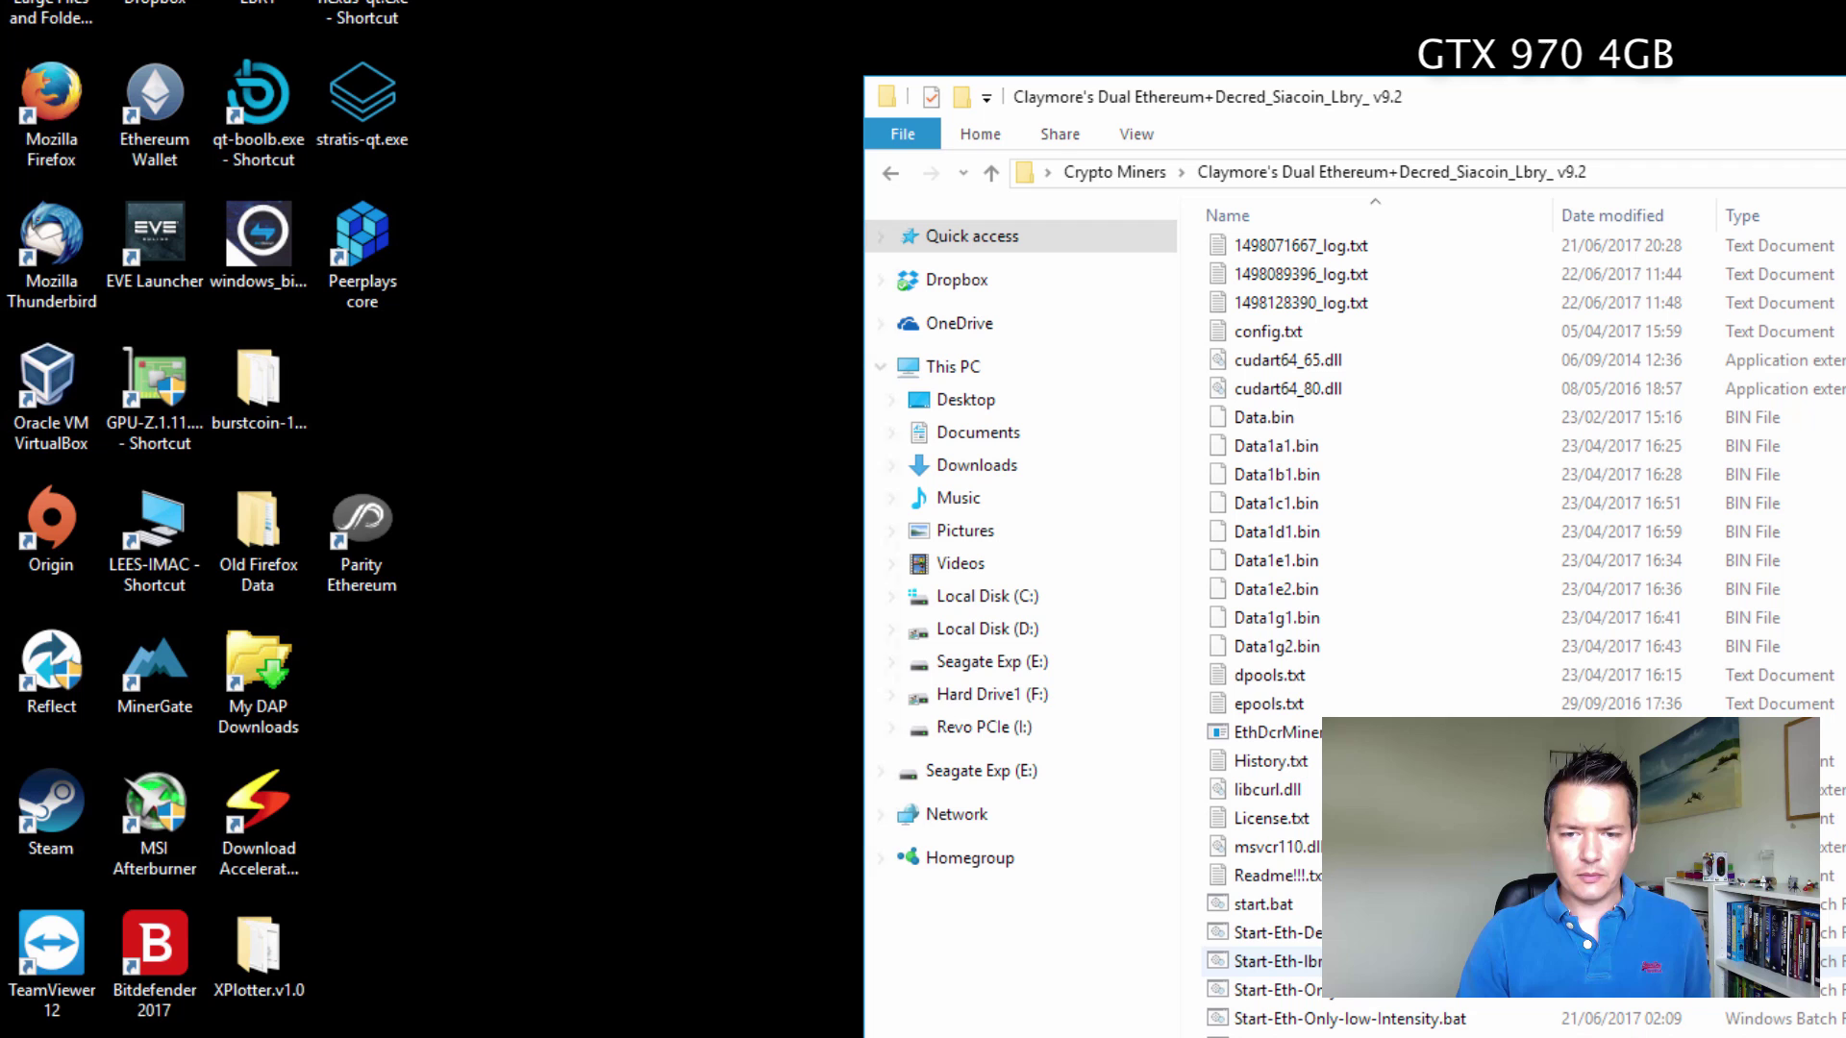
{"action": "left_click", "coordinate": [1315, 990]}
{"action": "right_click", "coordinate": [1316, 990]}
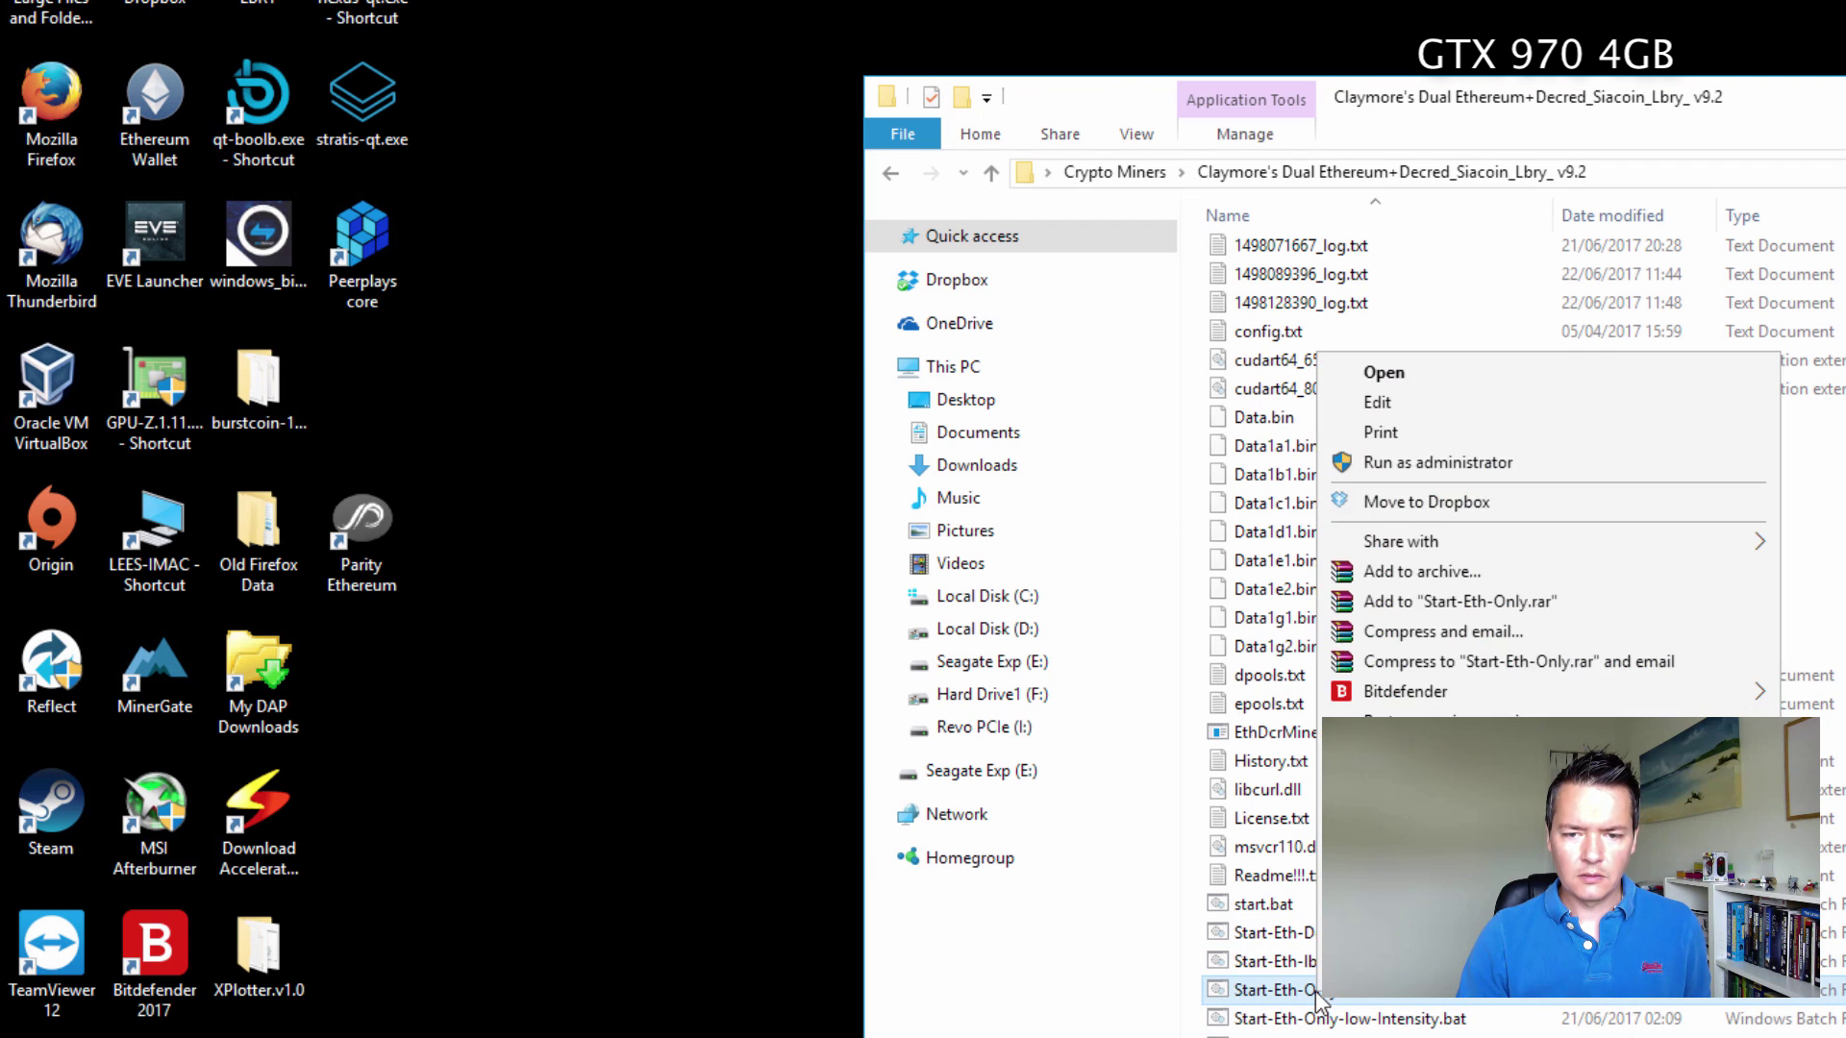
{"action": "left_click", "coordinate": [1396, 403]}
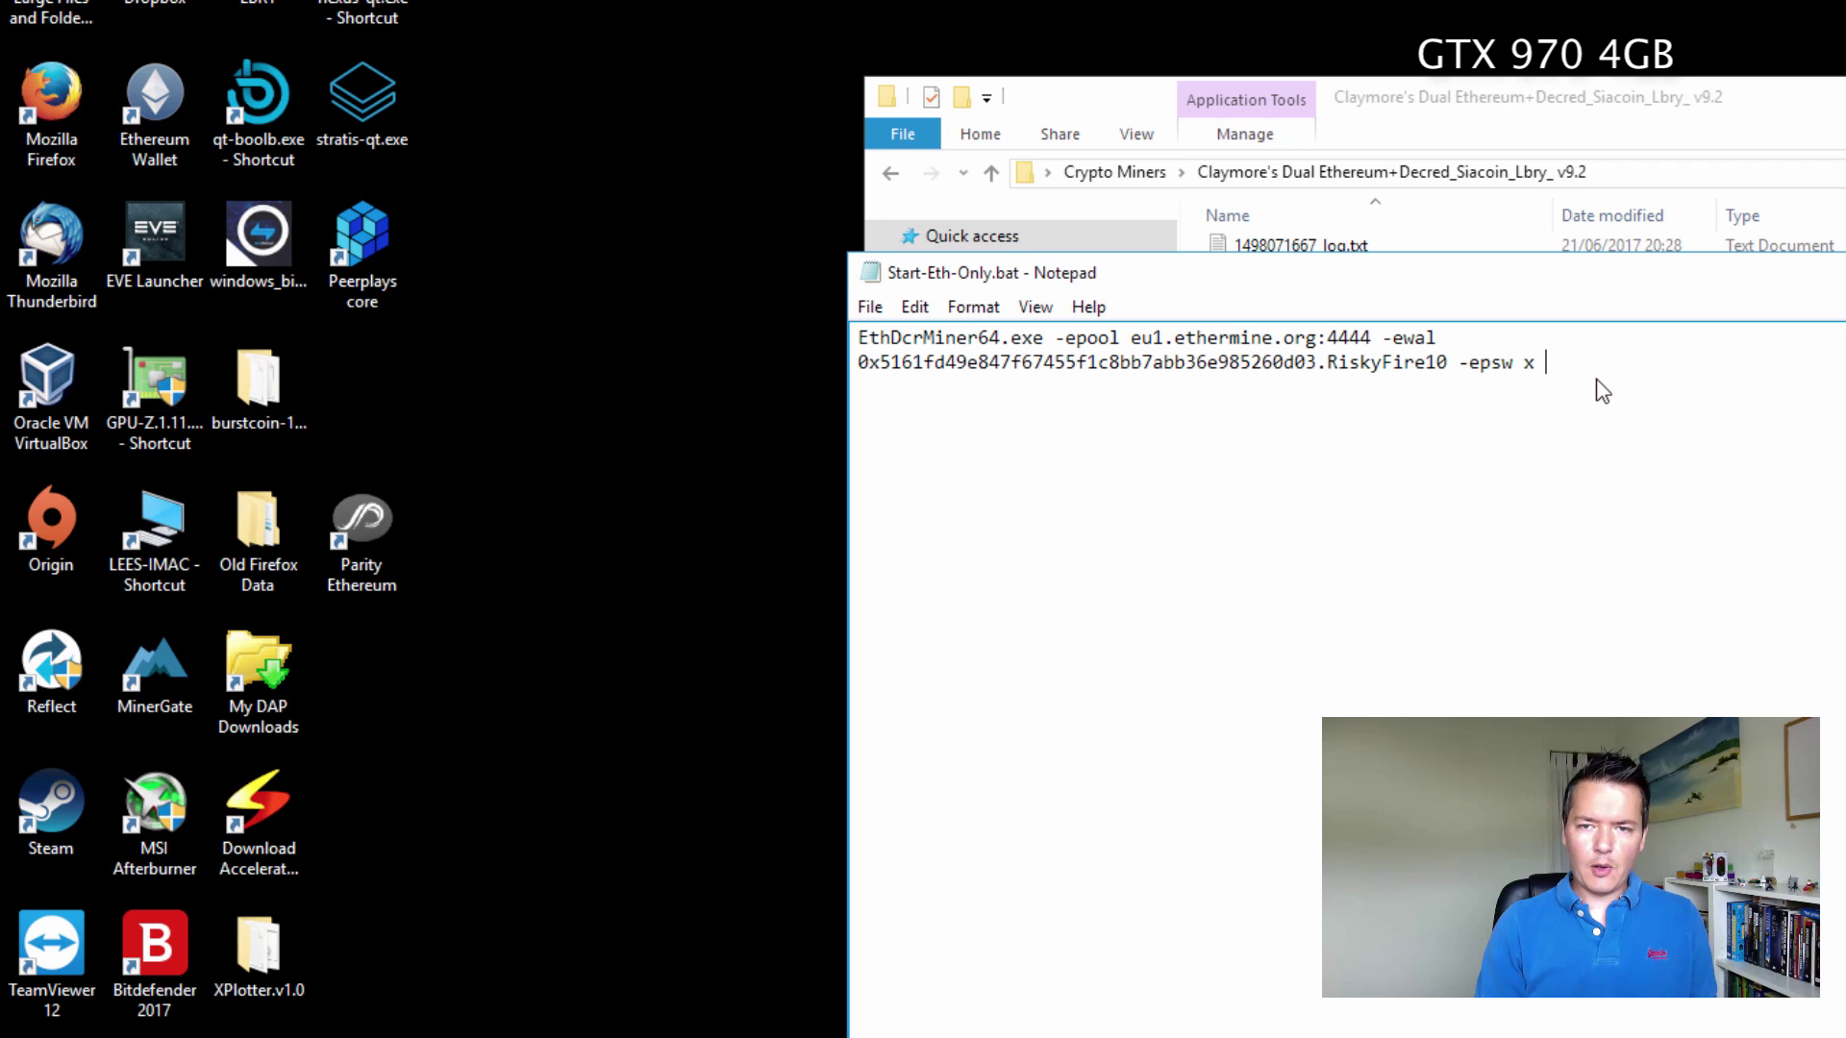
Append "-benchmark 140" to the end of the miner command line, save the batch file and close it.
{"action": "type", "text": "-"}
{"action": "type", "text": "be"}
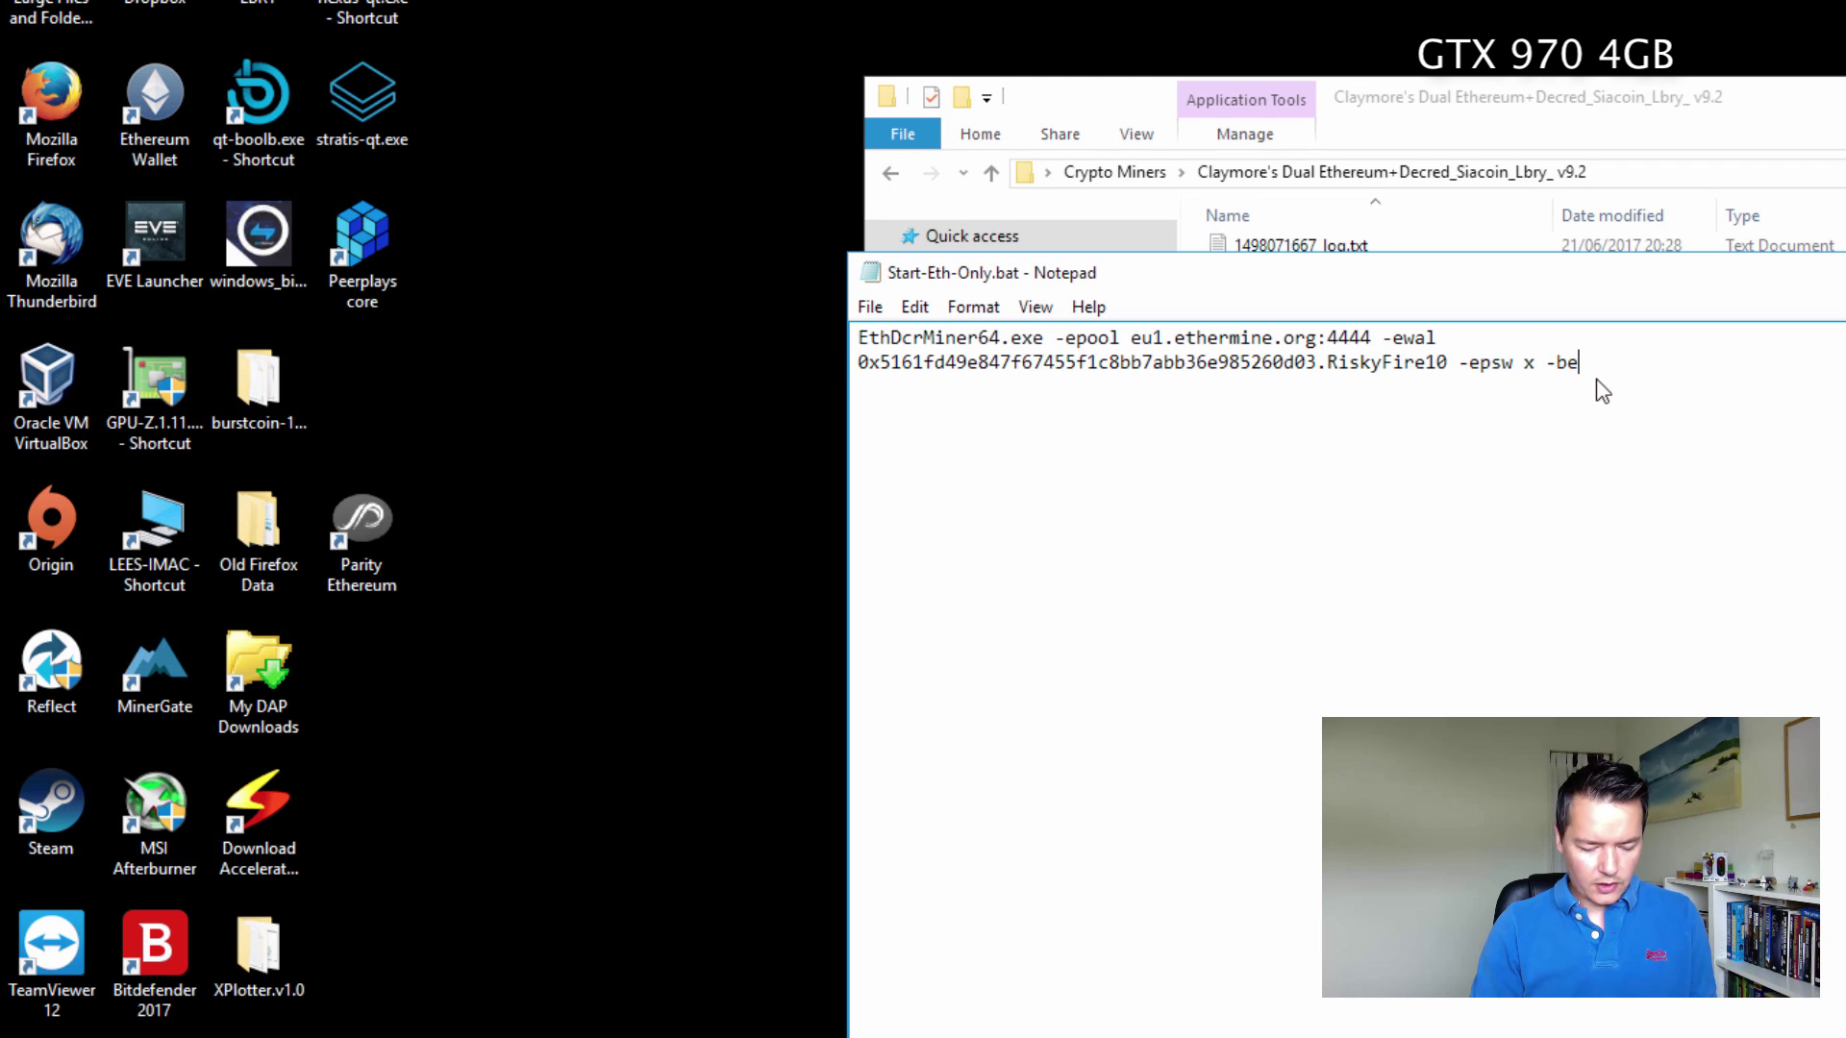
{"action": "type", "text": "nchm"}
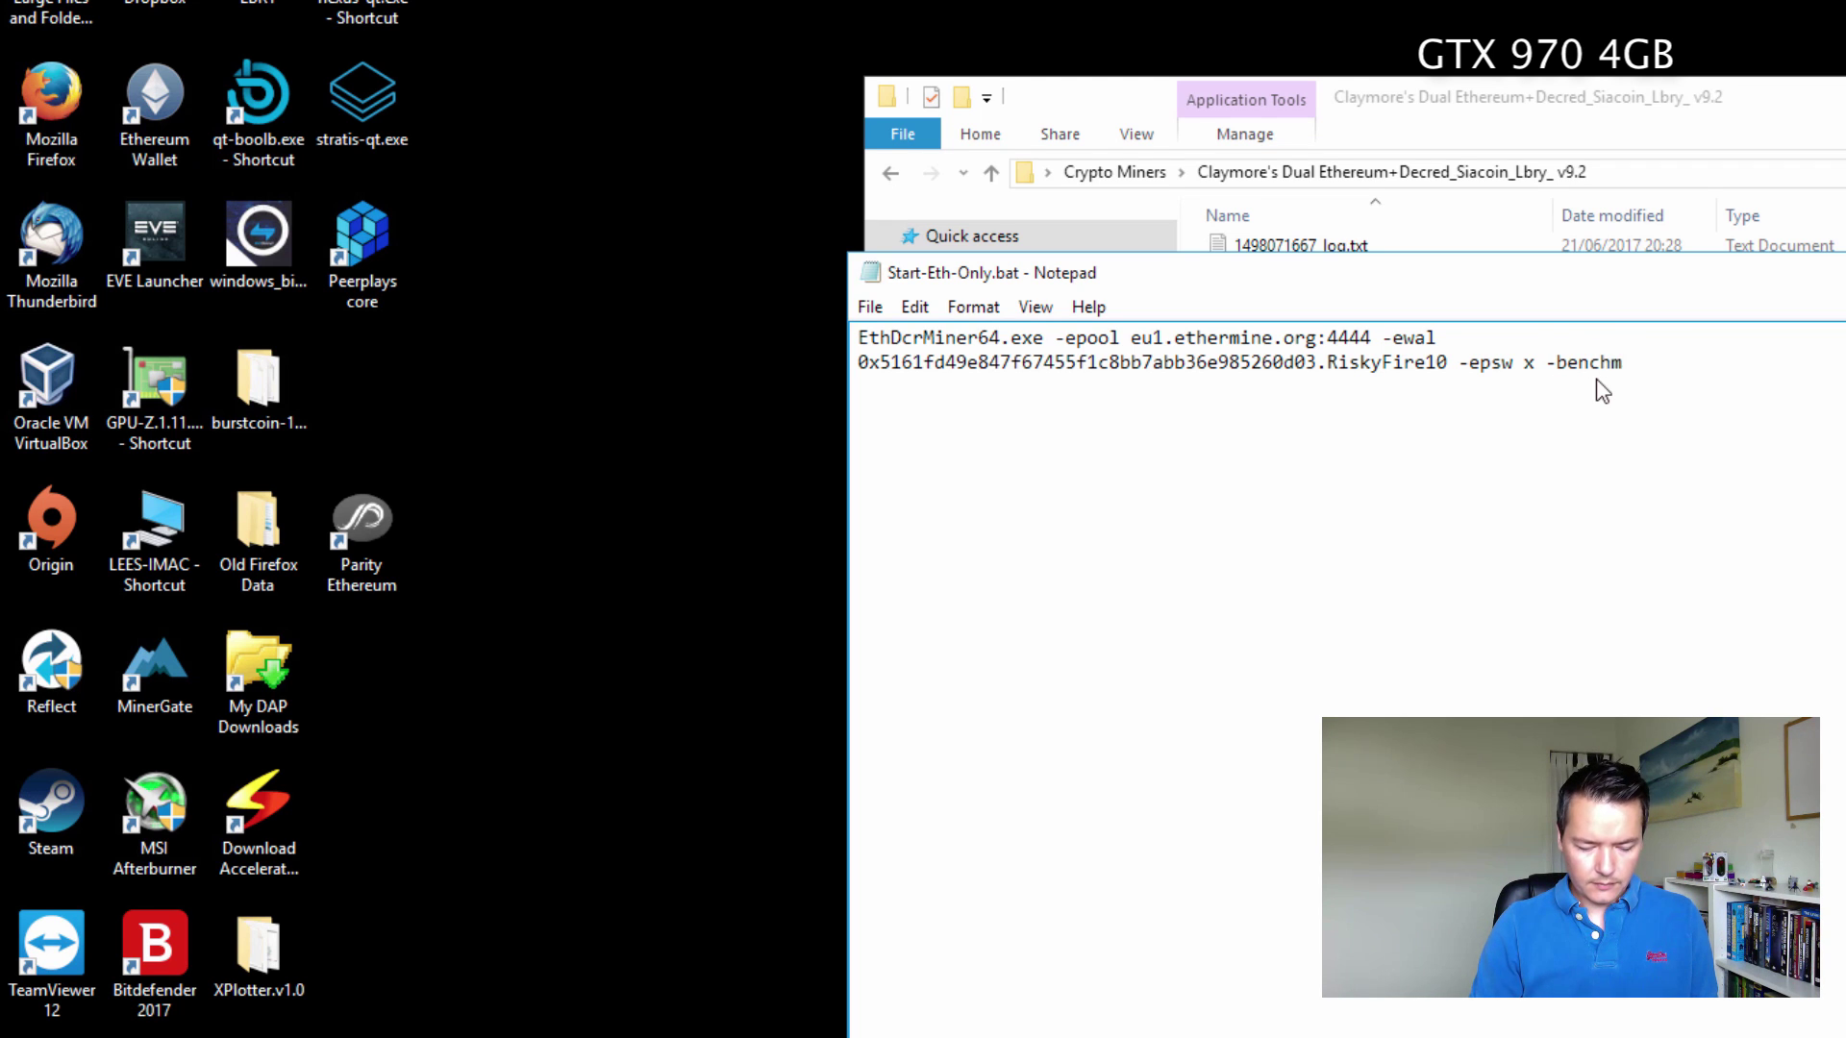
{"action": "type", "text": "ark 140"}
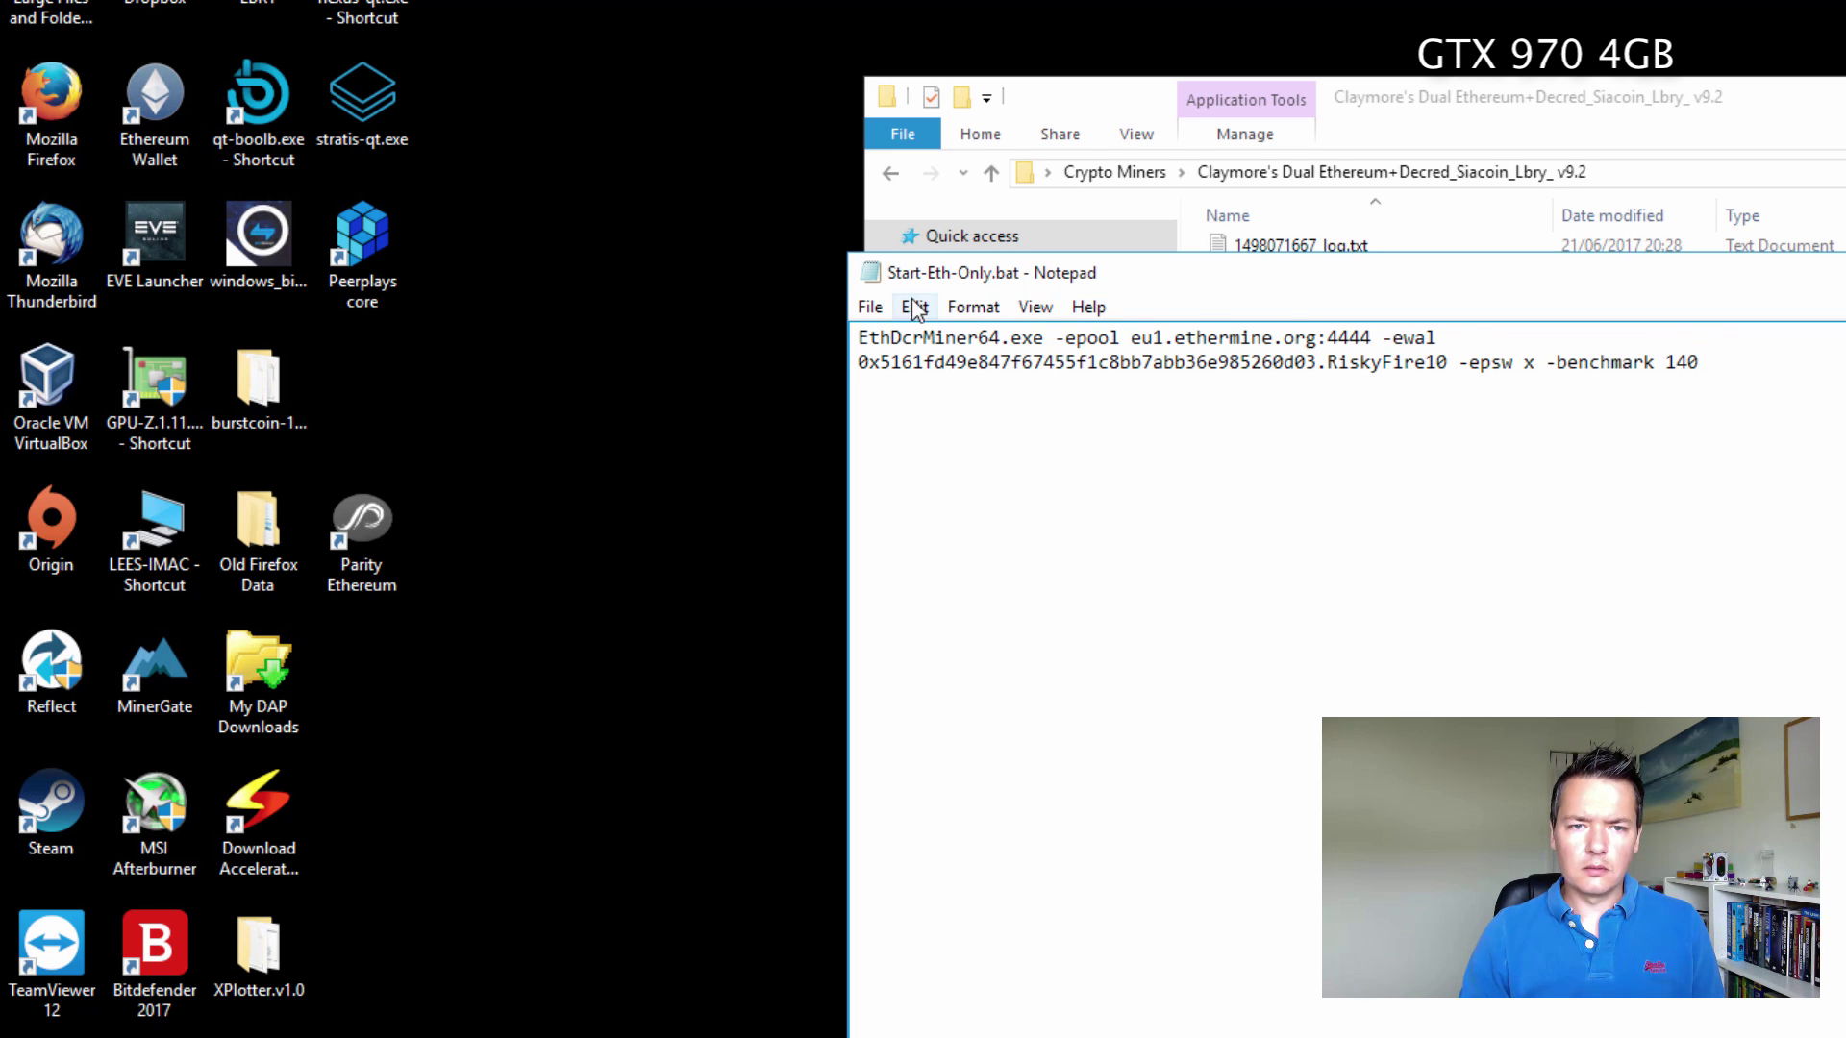
{"action": "left_click", "coordinate": [874, 304]}
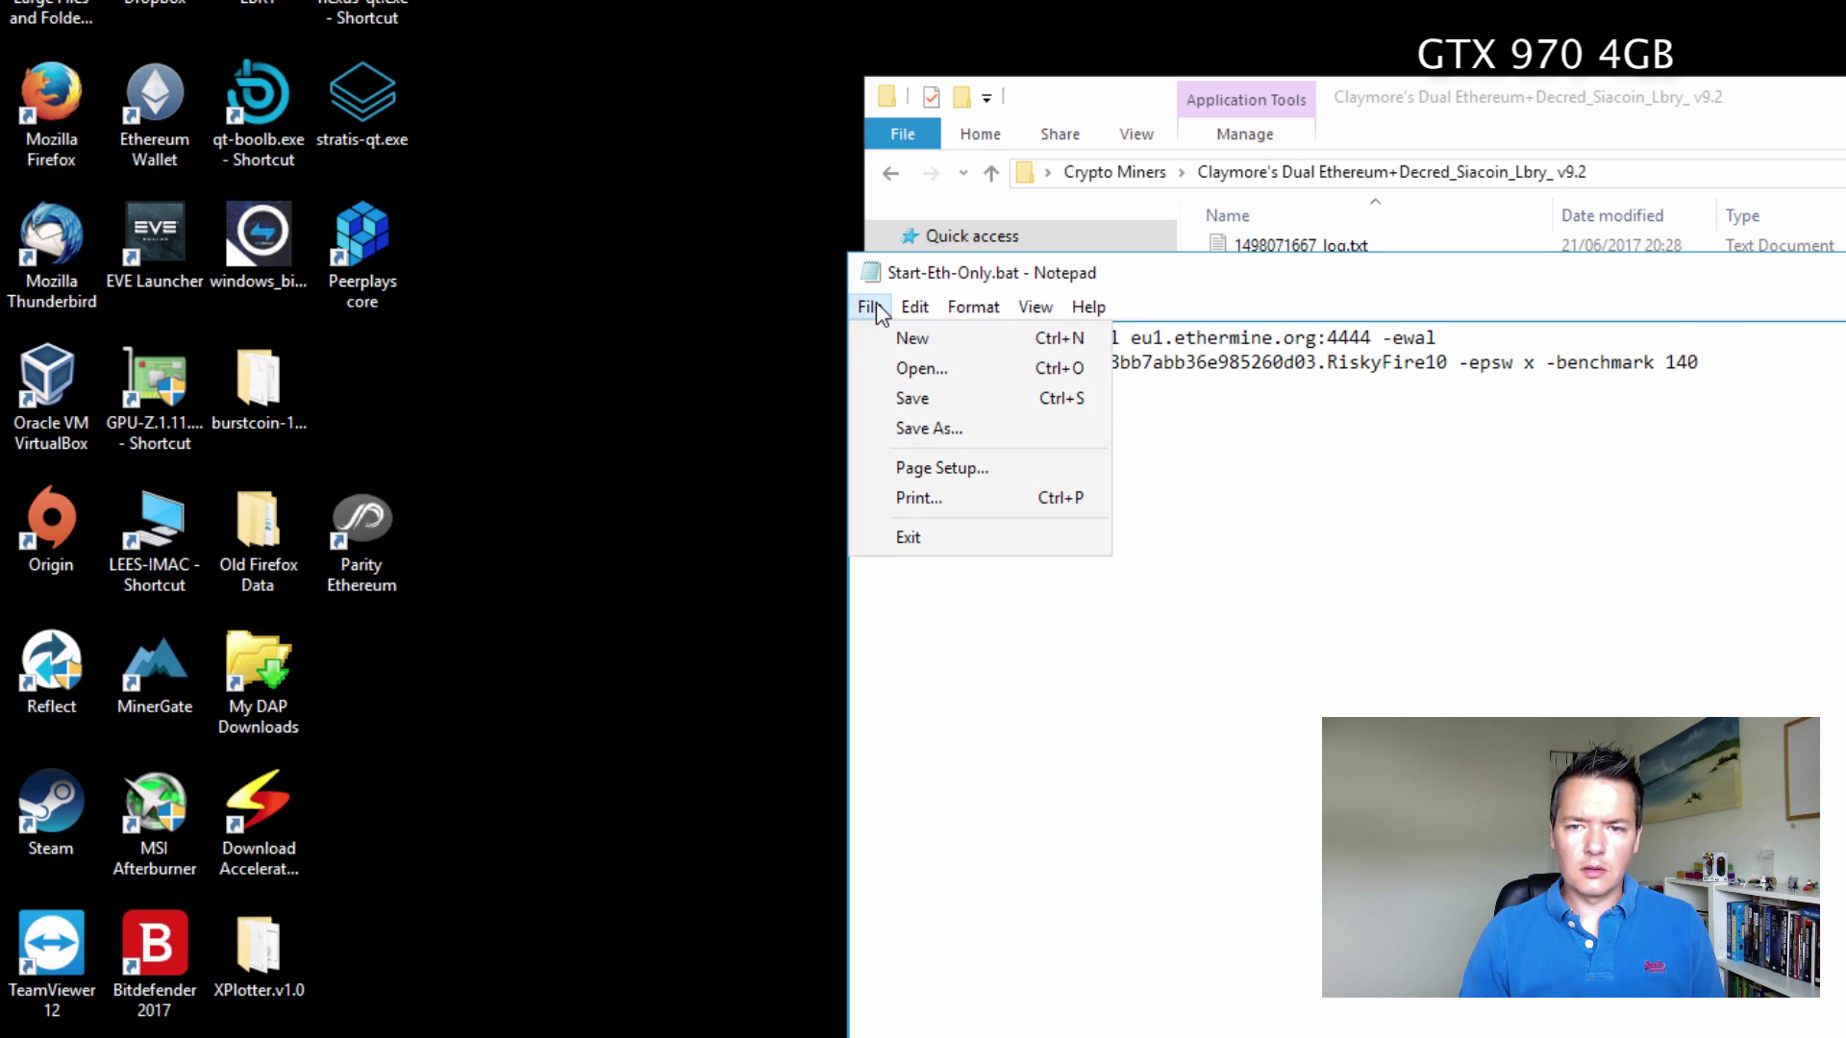
{"action": "left_click", "coordinate": [911, 398]}
{"action": "key", "text": "alt+F4"}
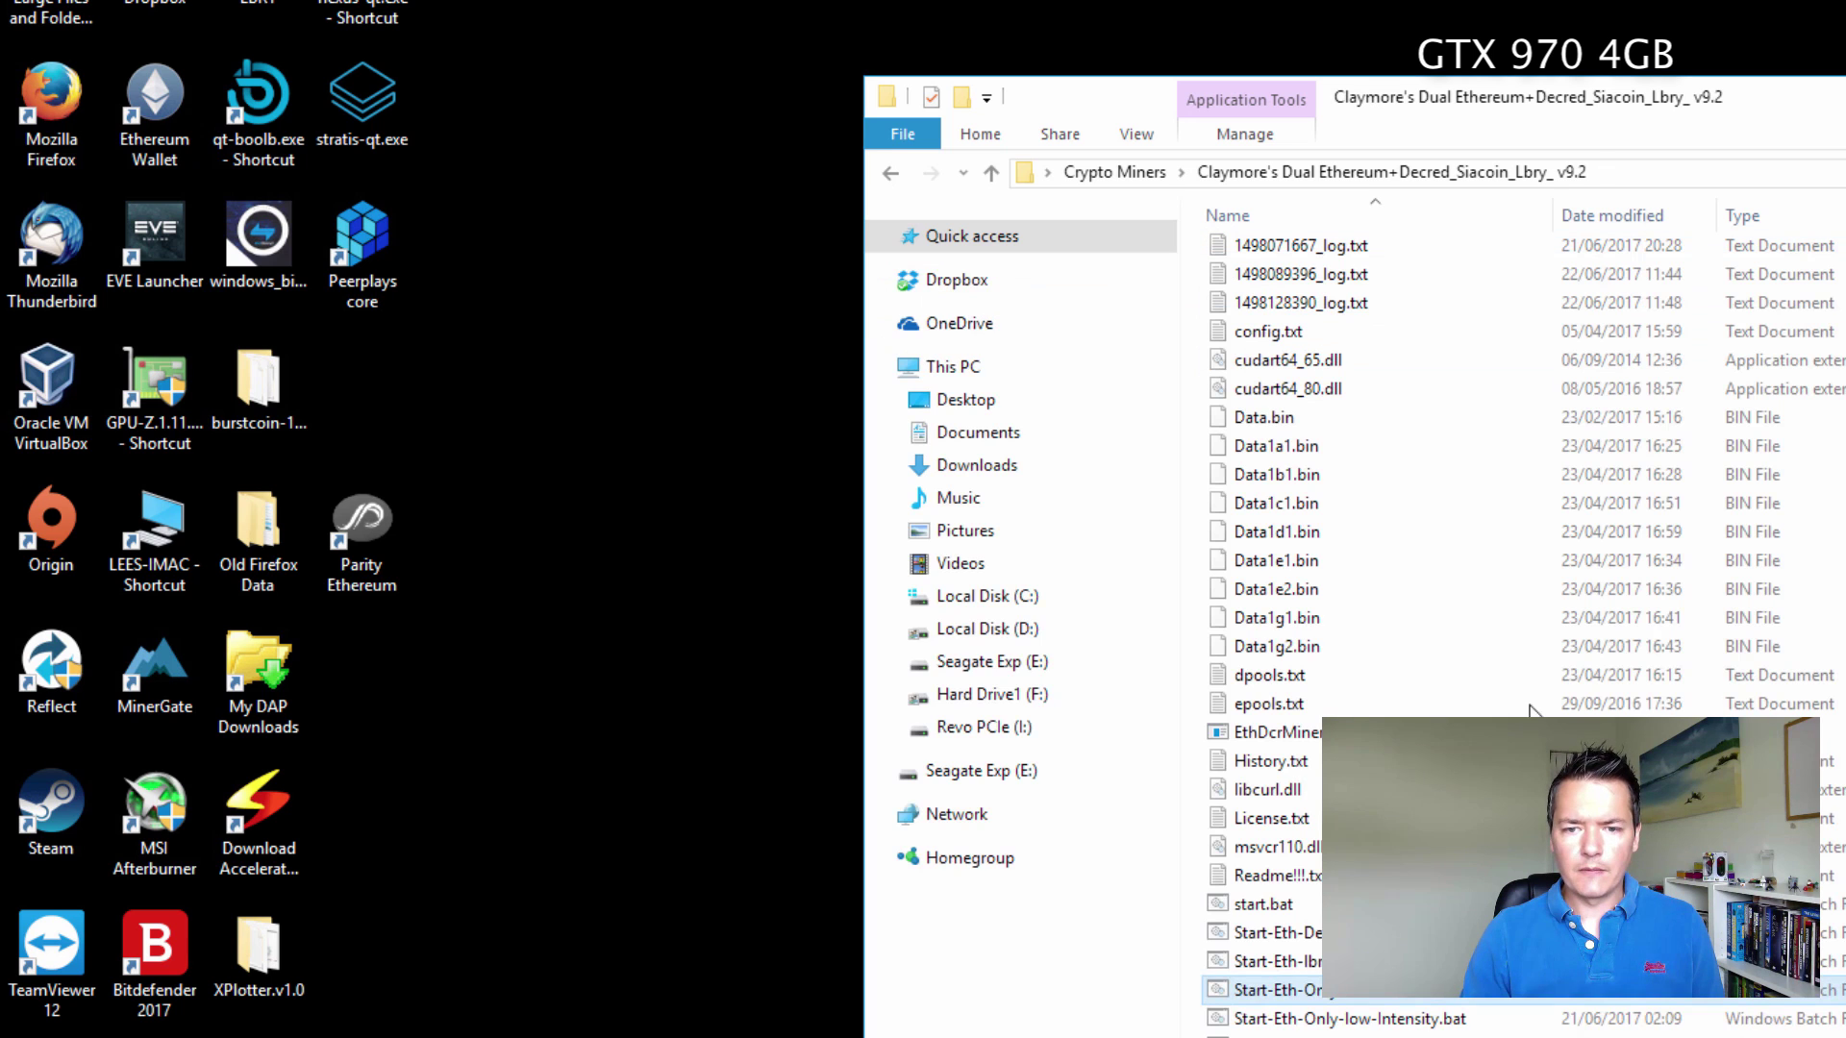
Run Start-Eth-Only.bat to benchmark the GTX 970 at DAG epoch 140, and close the miner window.
{"action": "double_click", "coordinate": [1328, 995]}
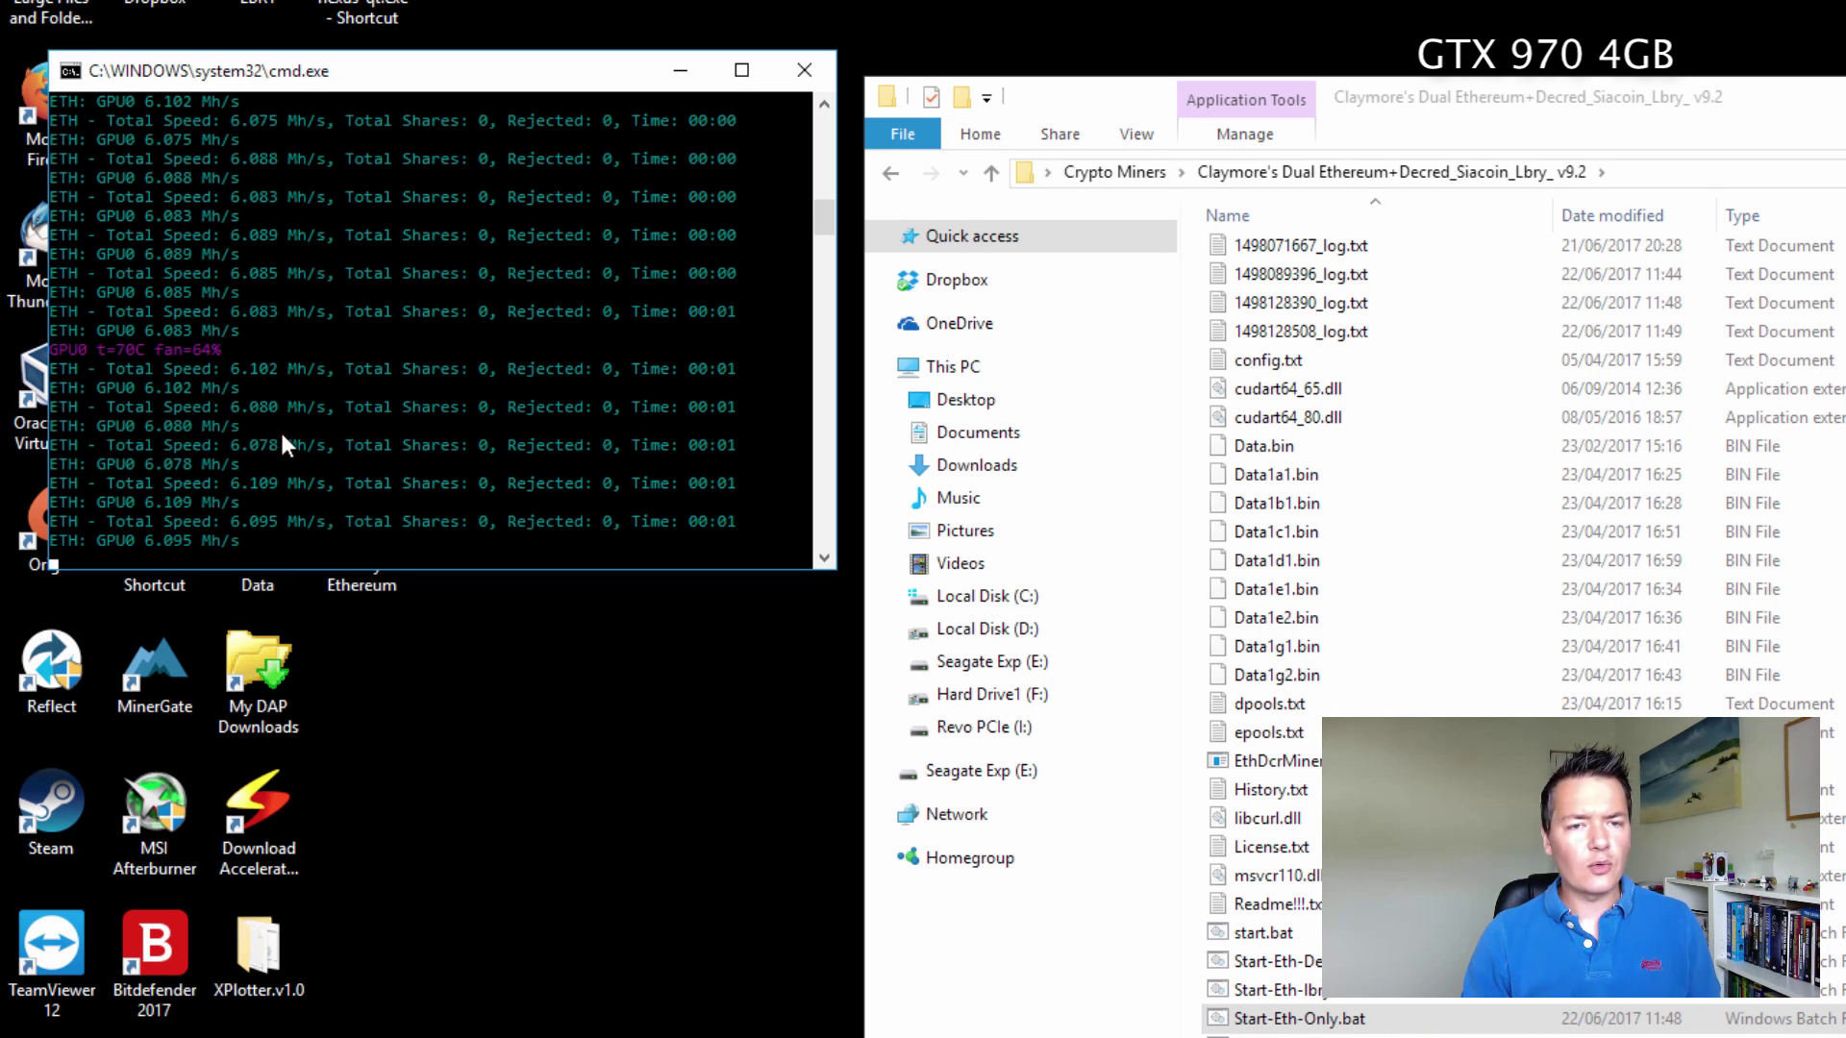
{"action": "left_click", "coordinate": [804, 77]}
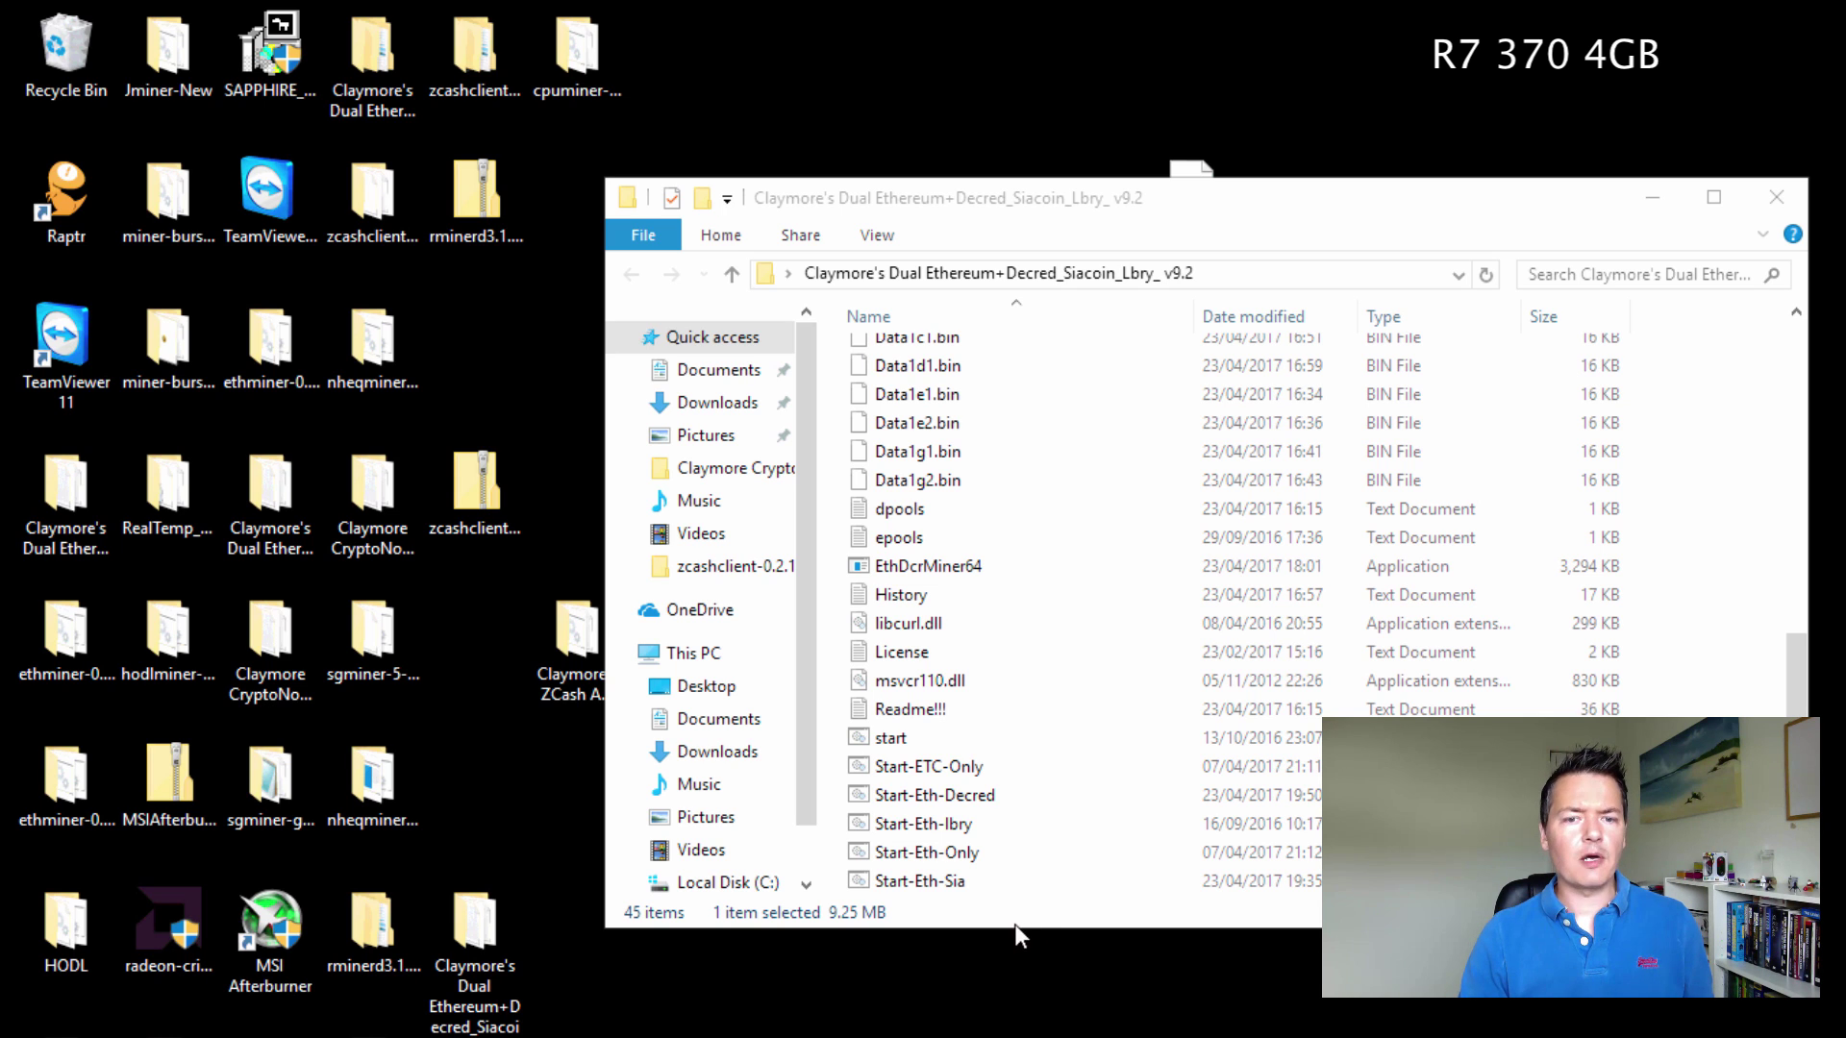
Start Ethereum mining on the R7 370 machine with the Start-Eth-Only batch file.
{"action": "left_click", "coordinate": [971, 769]}
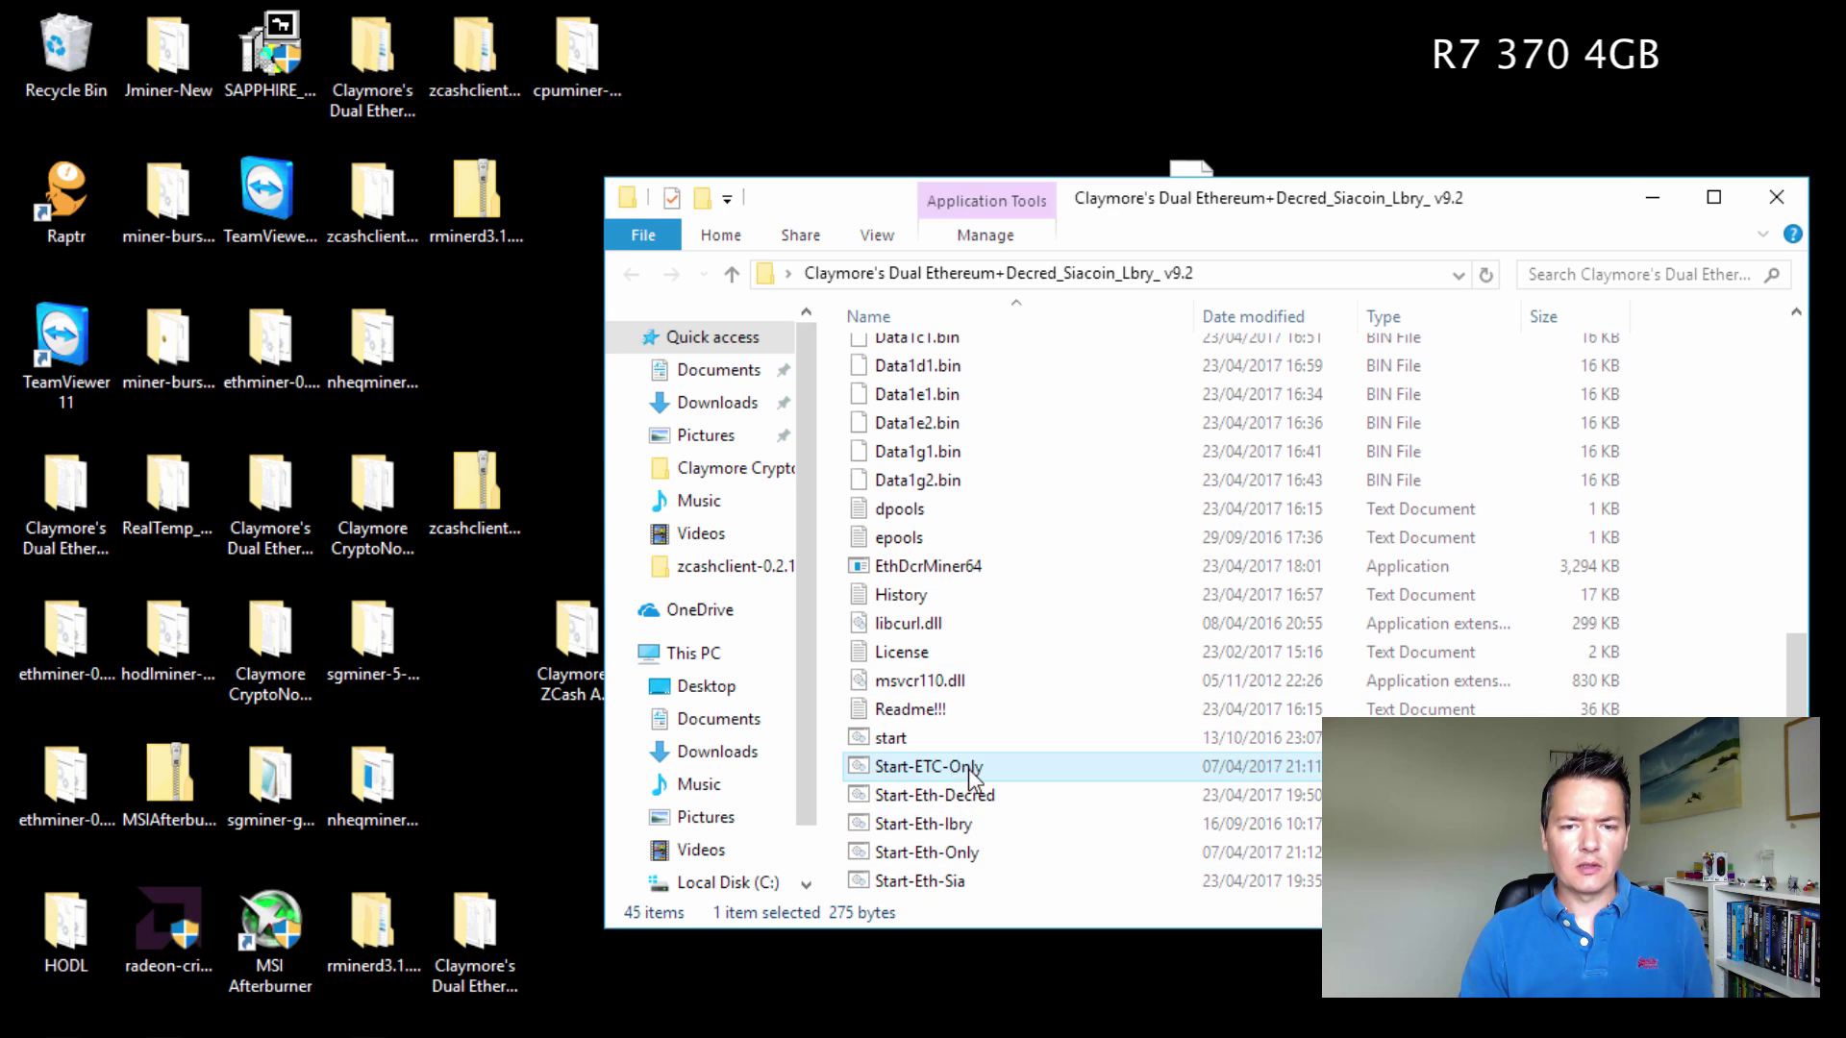
{"action": "left_click", "coordinate": [941, 853]}
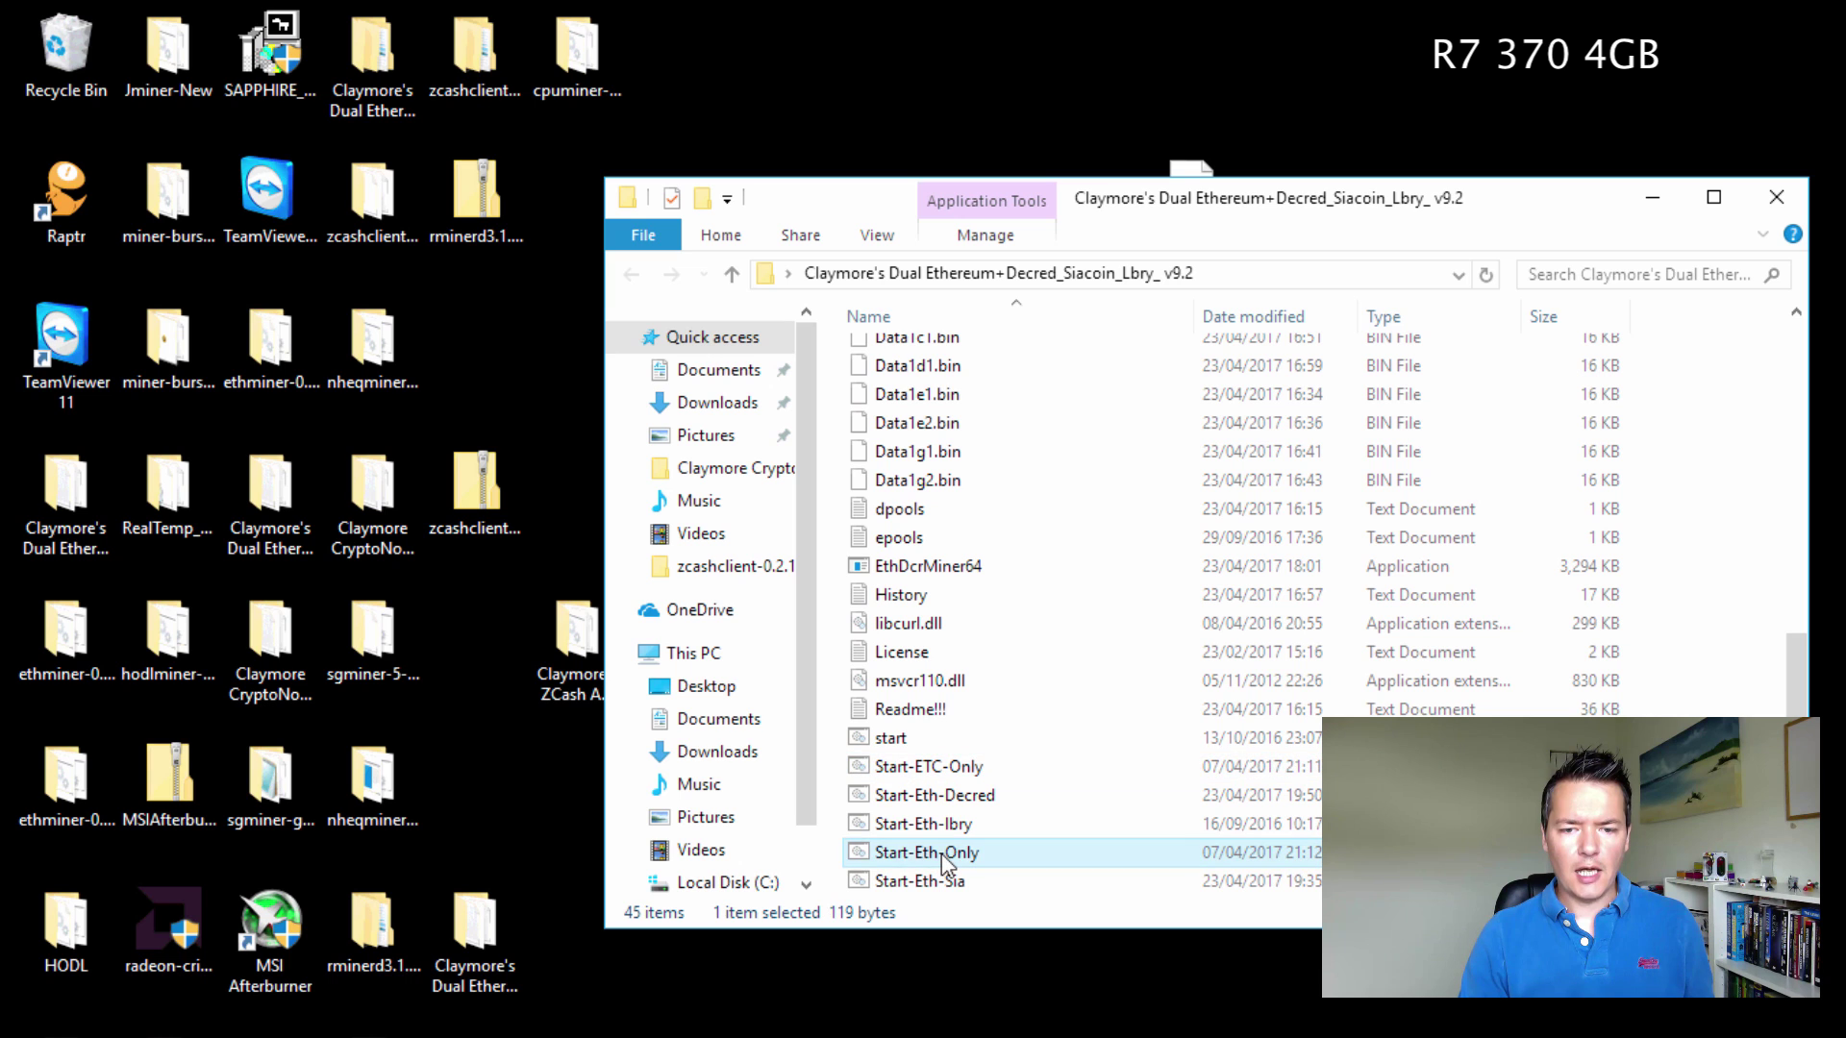
{"action": "double_click", "coordinate": [942, 852]}
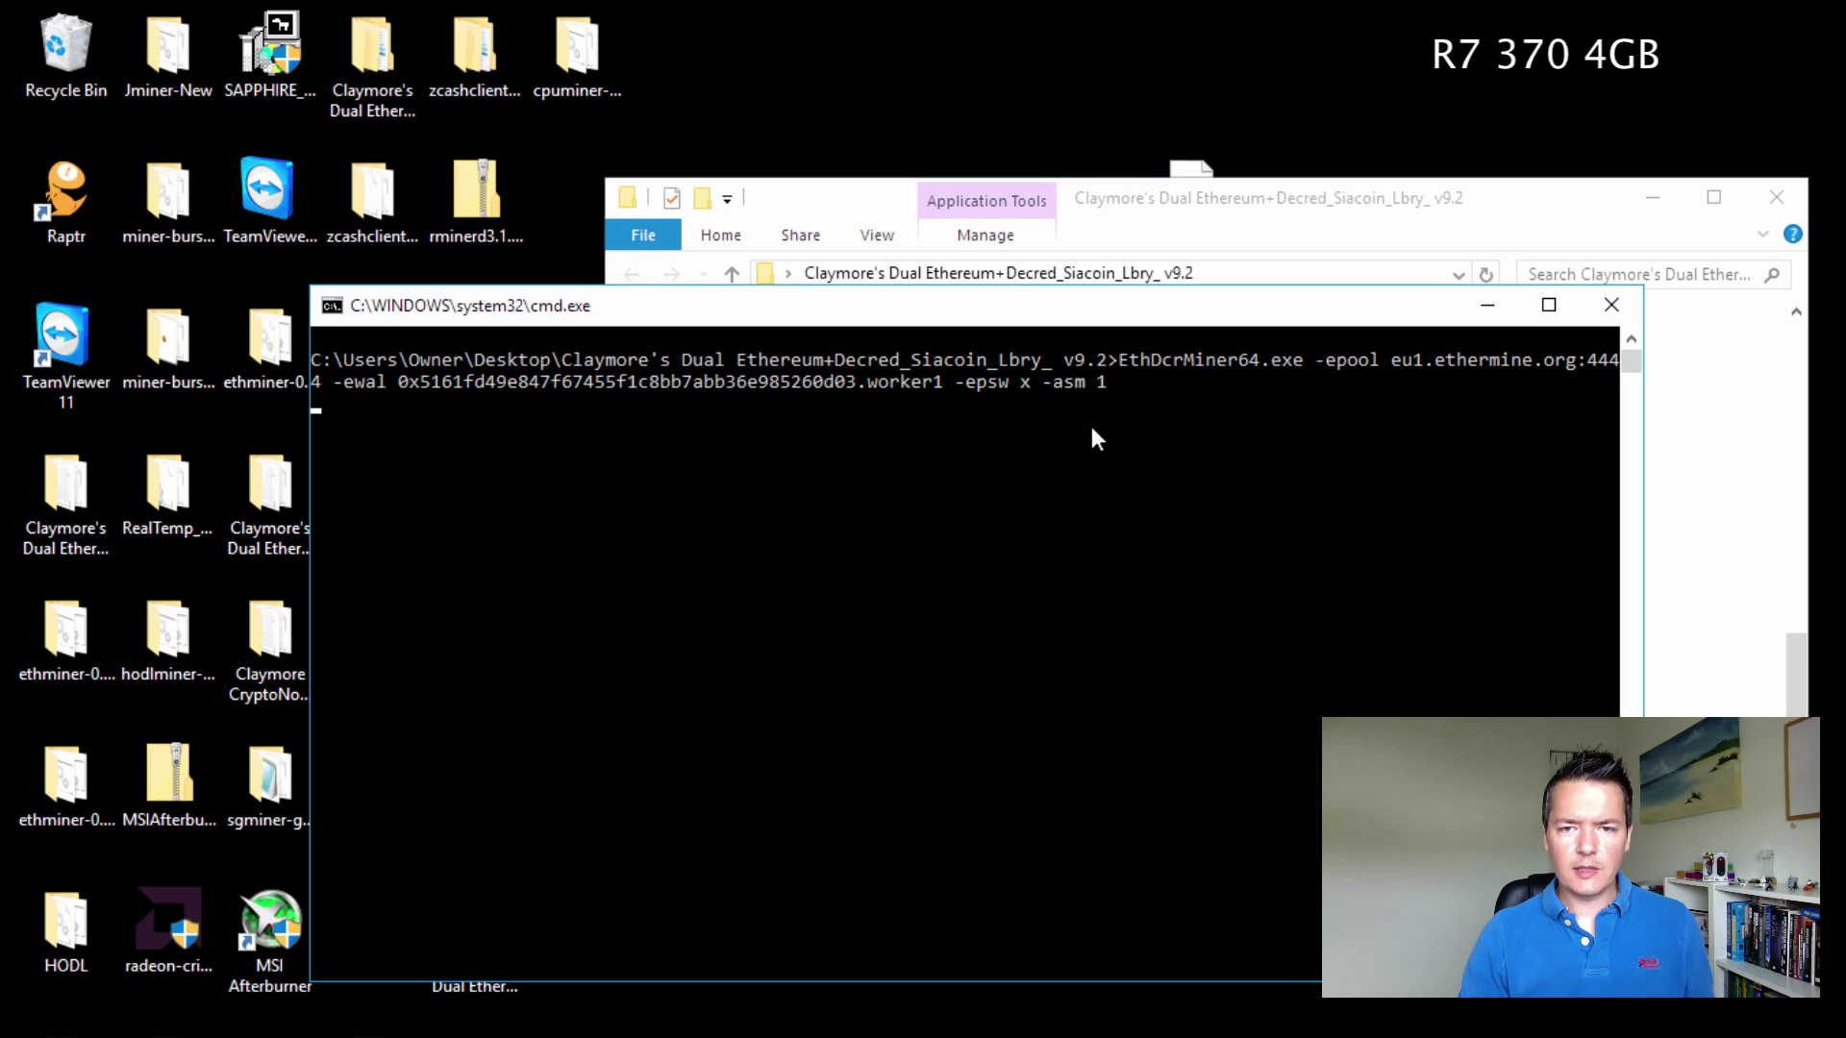
Append "-benchmark 140" to the miner command line in the Start-Eth-Only batch file, save it and close the editor.
{"action": "left_click_drag", "start_coordinate": [1192, 310], "coordinate": [1030, 122]}
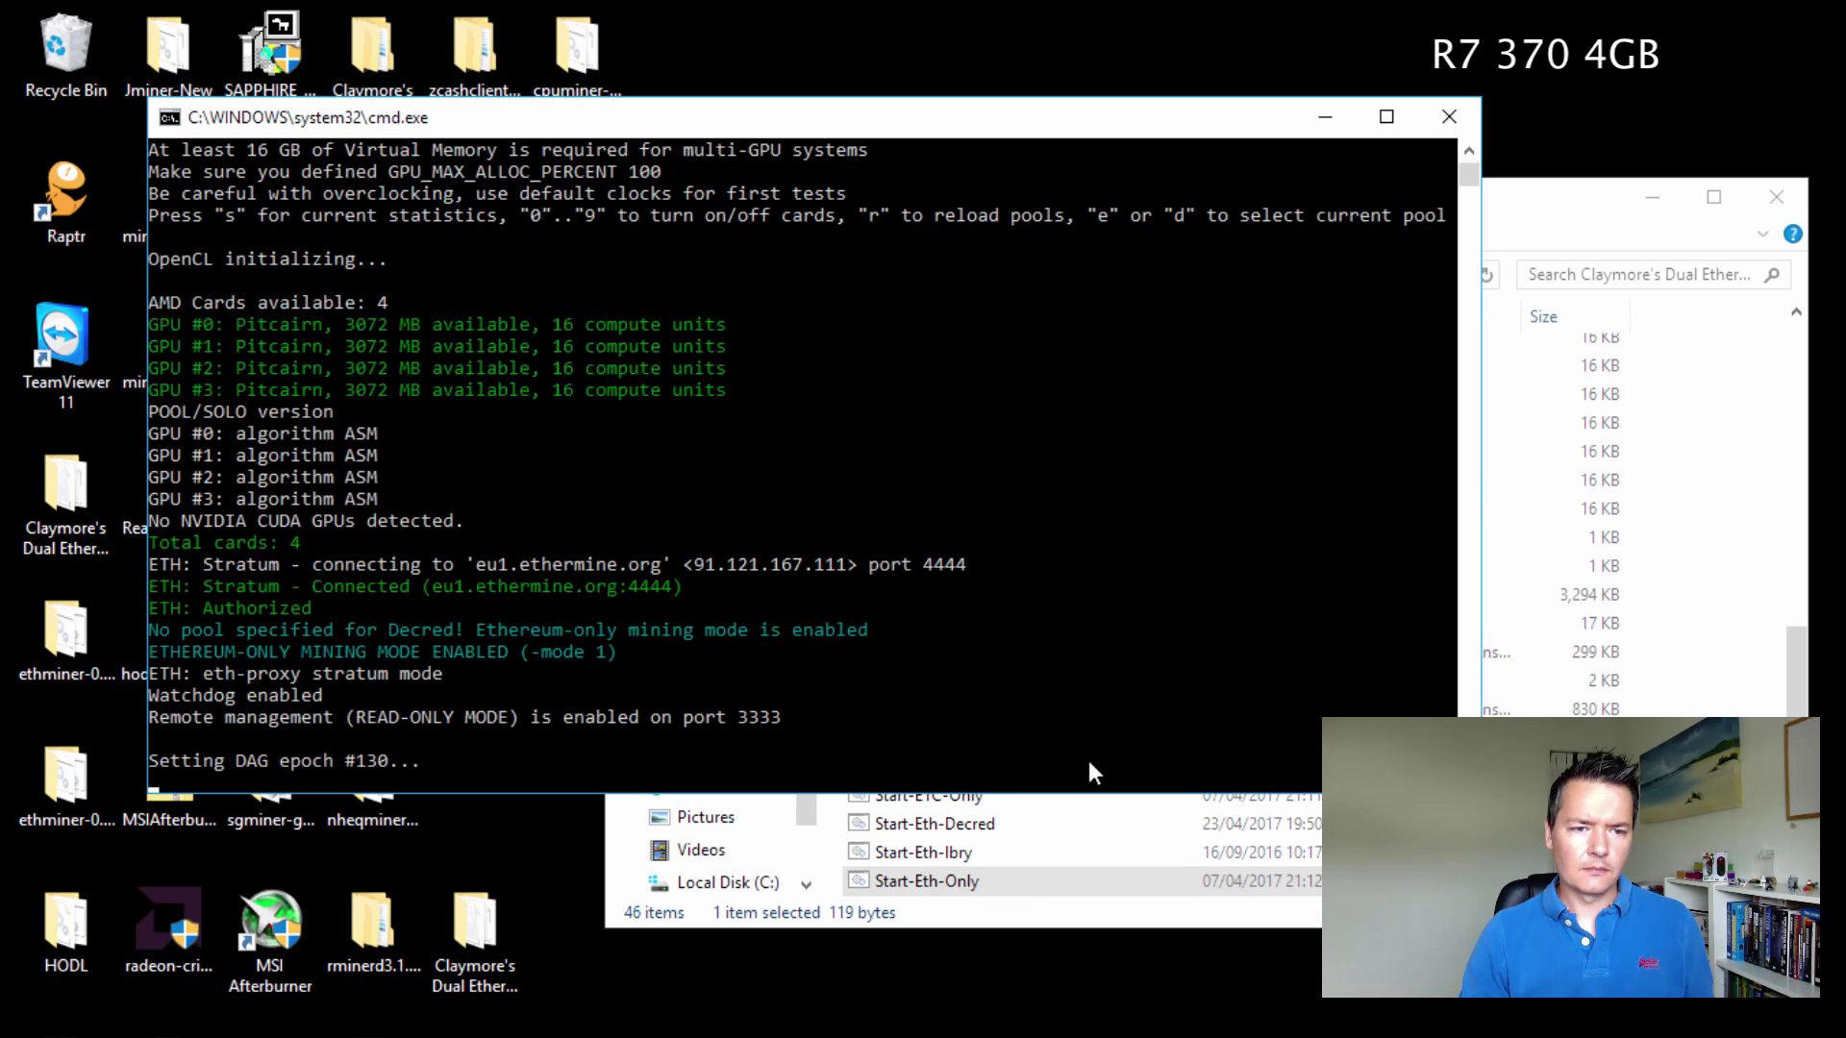
{"action": "left_click", "coordinate": [956, 882]}
{"action": "right_click", "coordinate": [959, 878]}
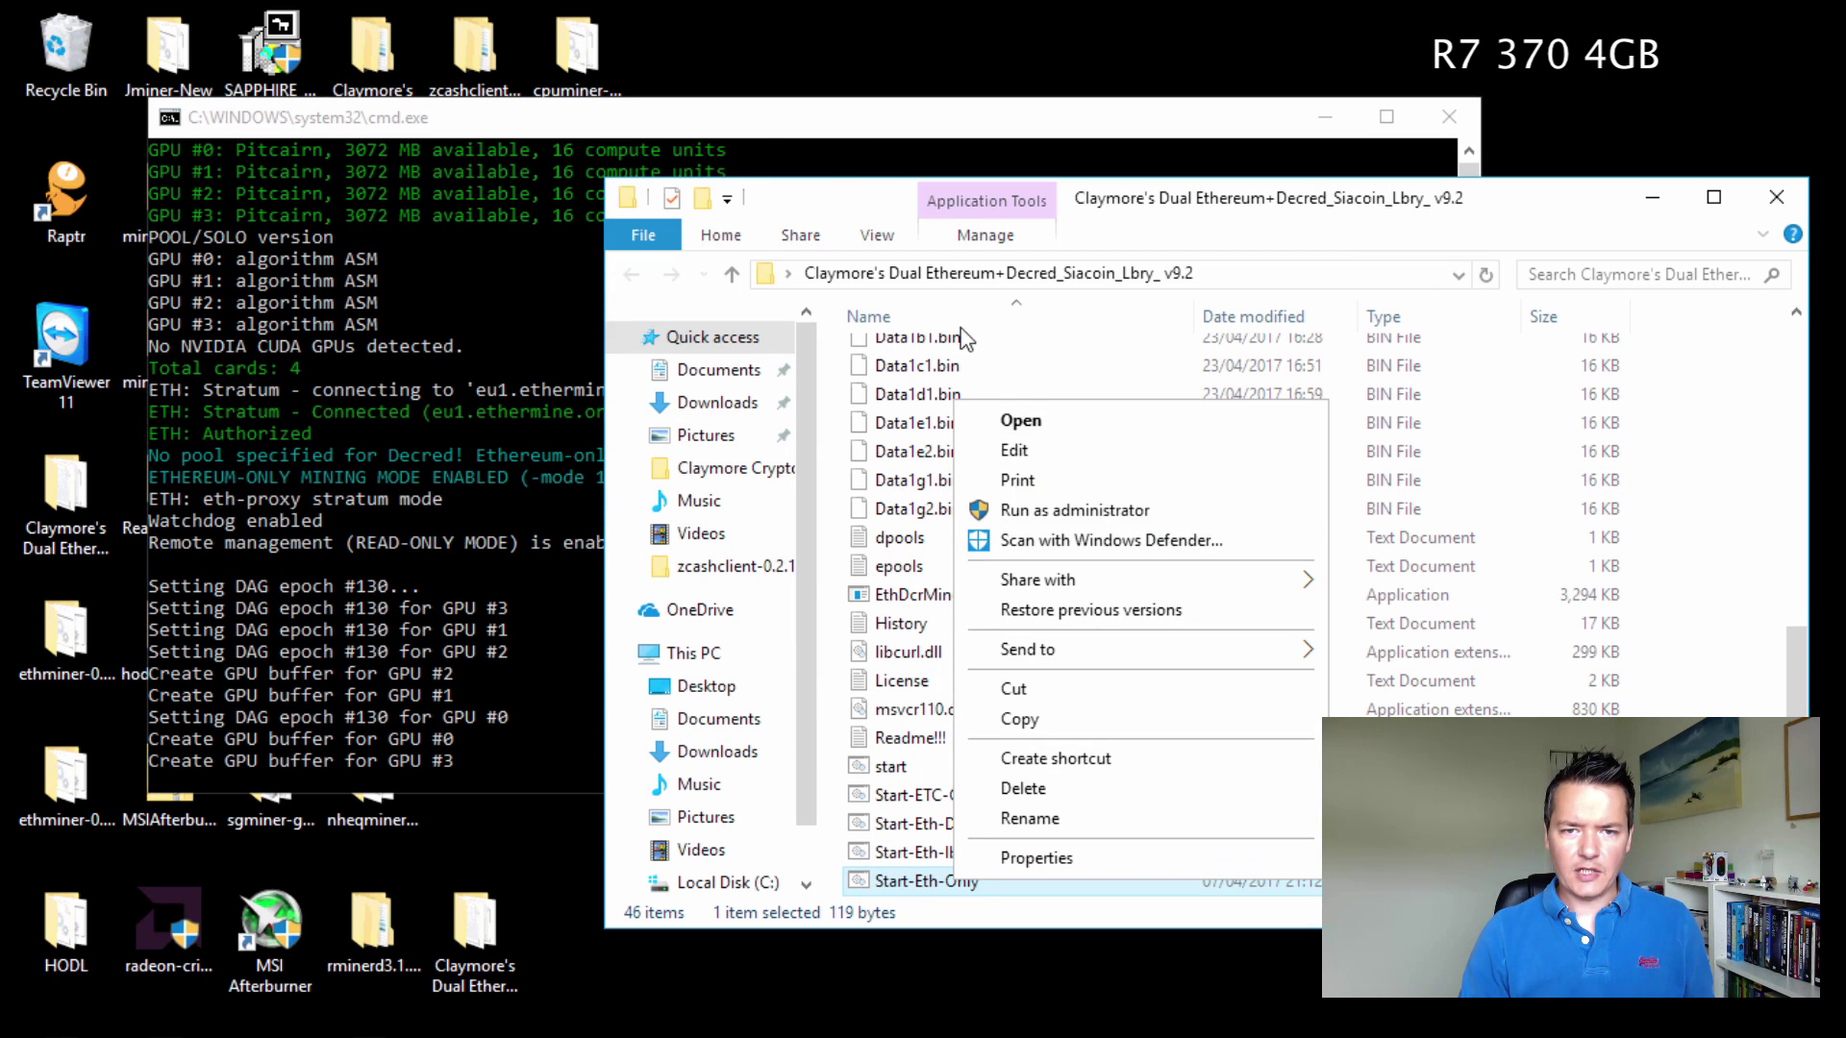
{"action": "left_click", "coordinate": [1040, 453]}
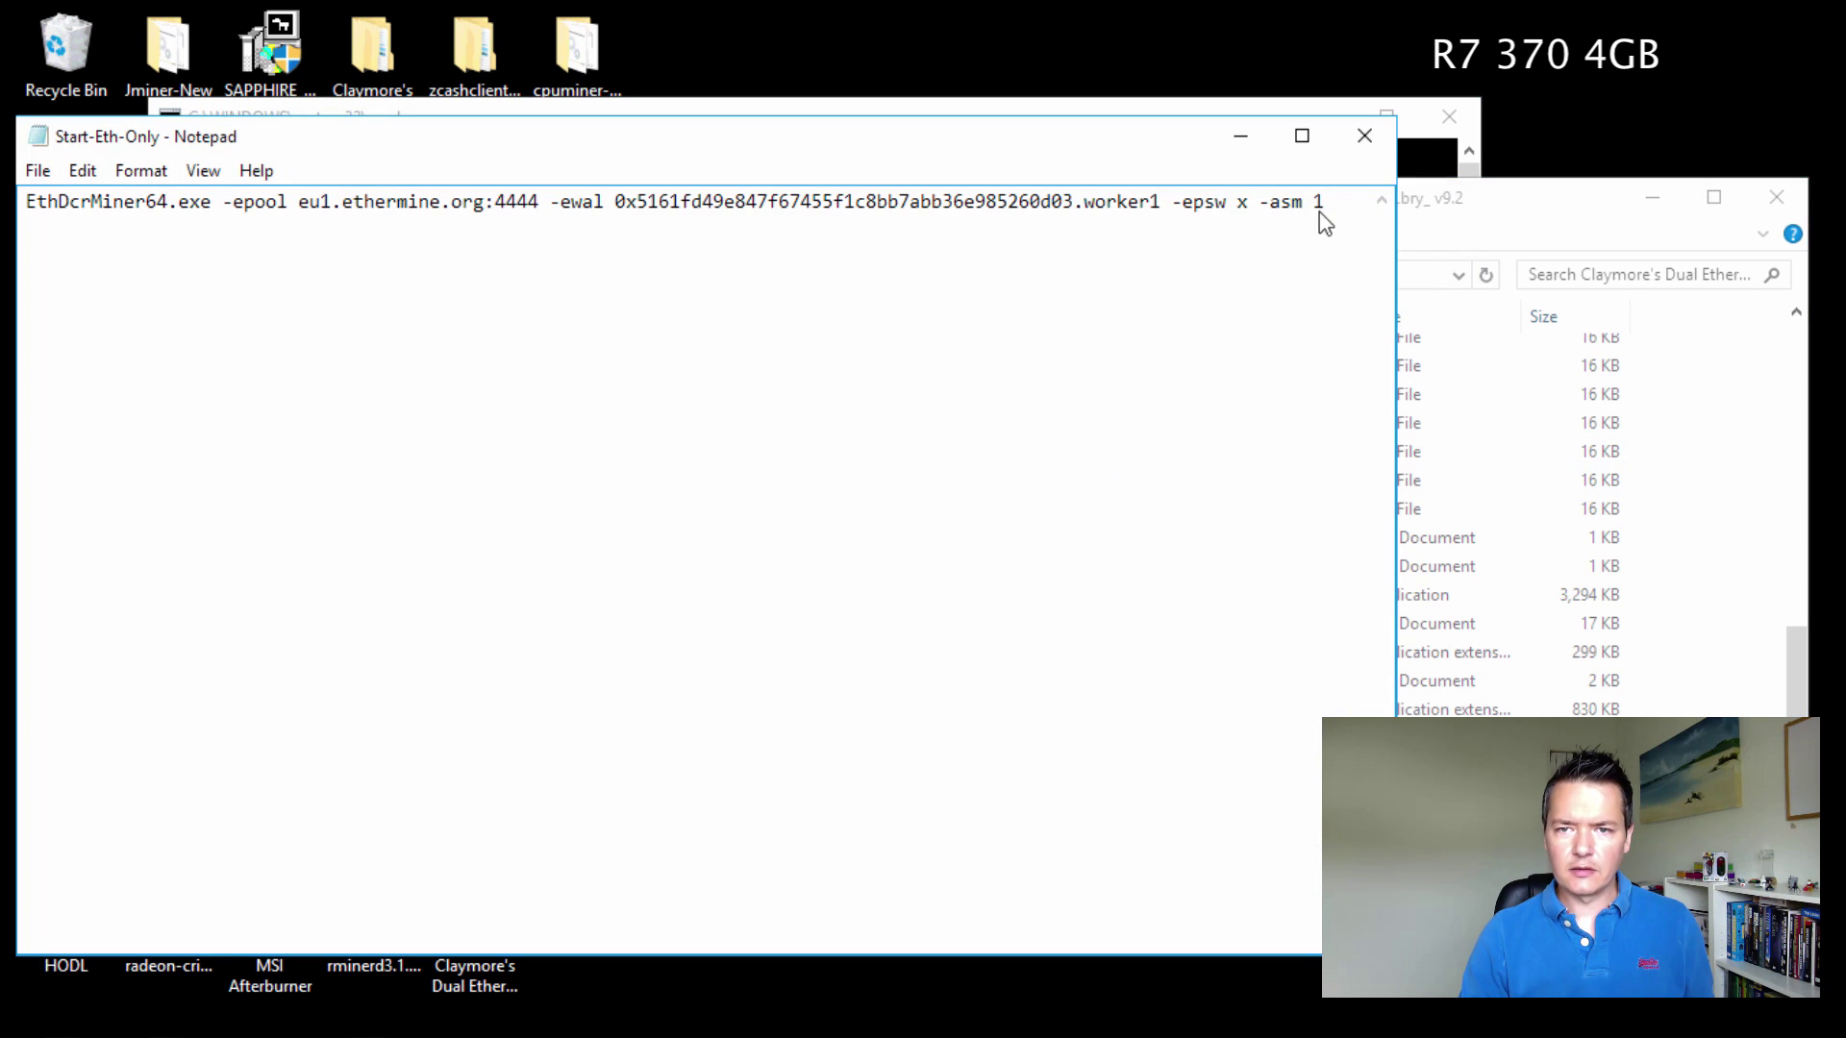
{"action": "left_click", "coordinate": [1336, 209]}
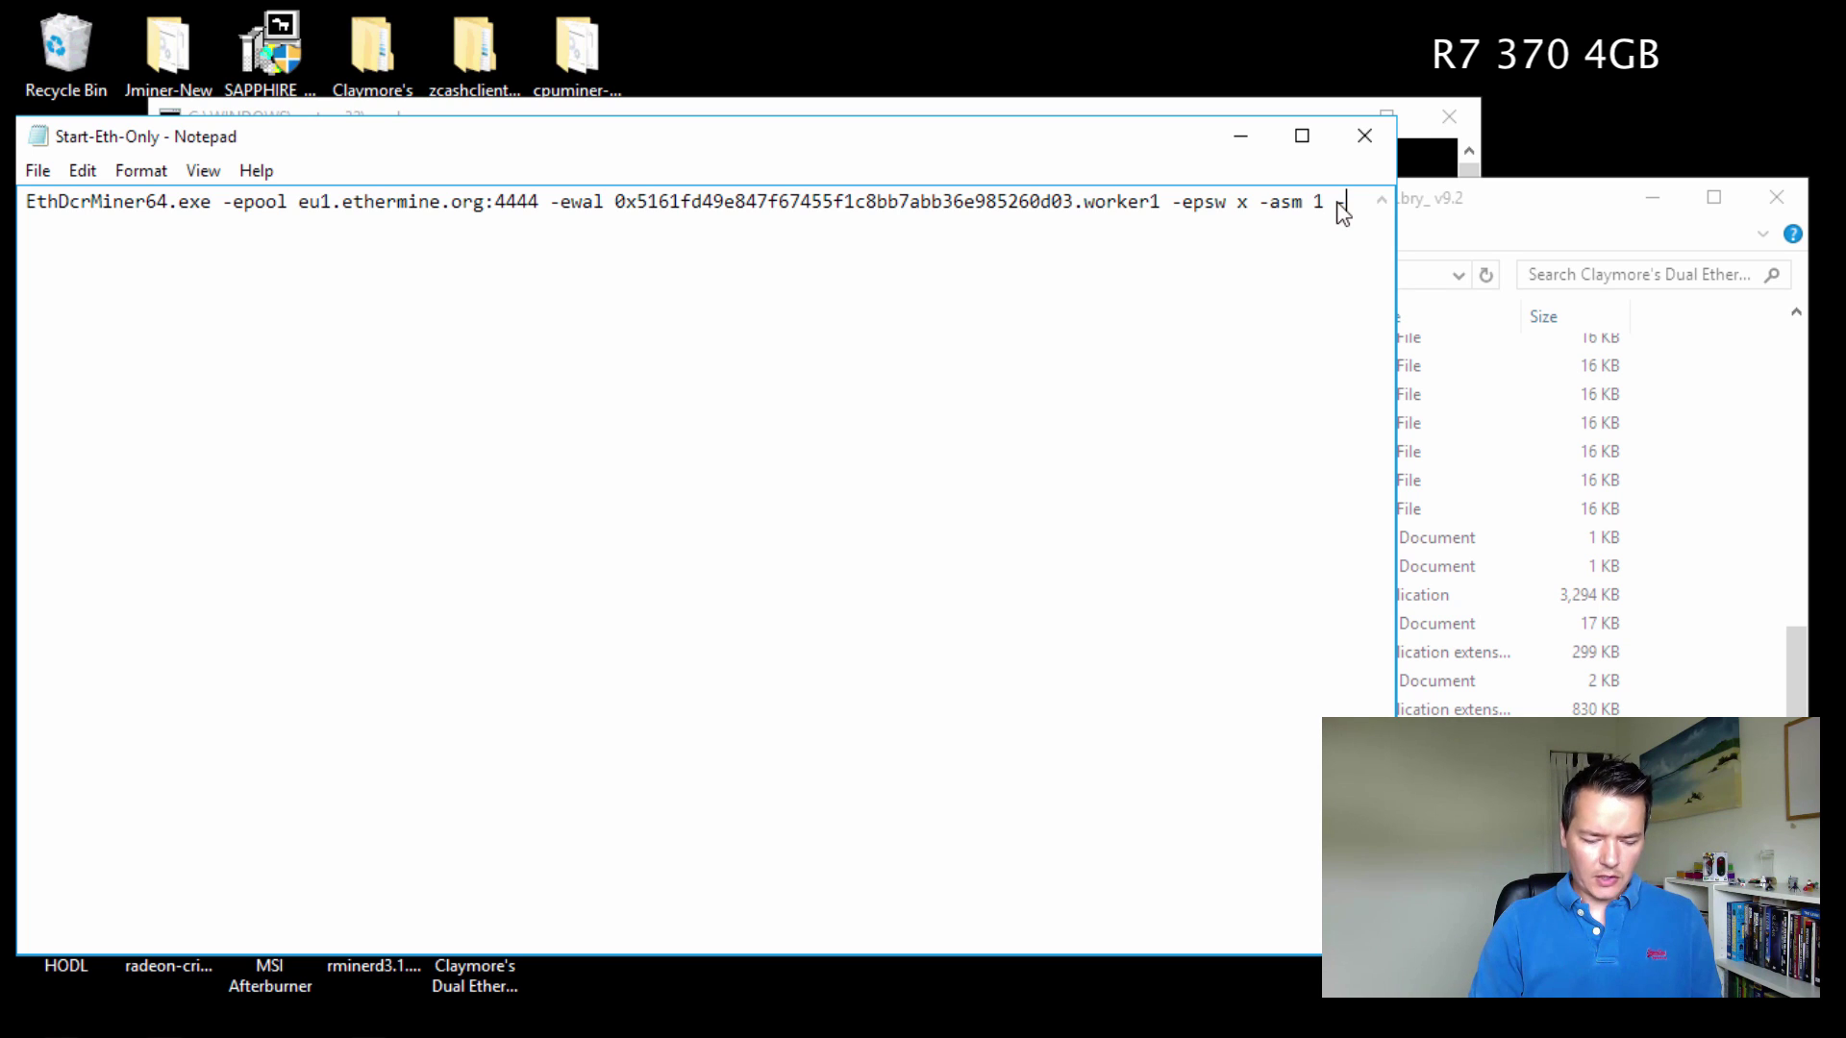
{"action": "key", "text": "Return"}
{"action": "type", "text": "bench"}
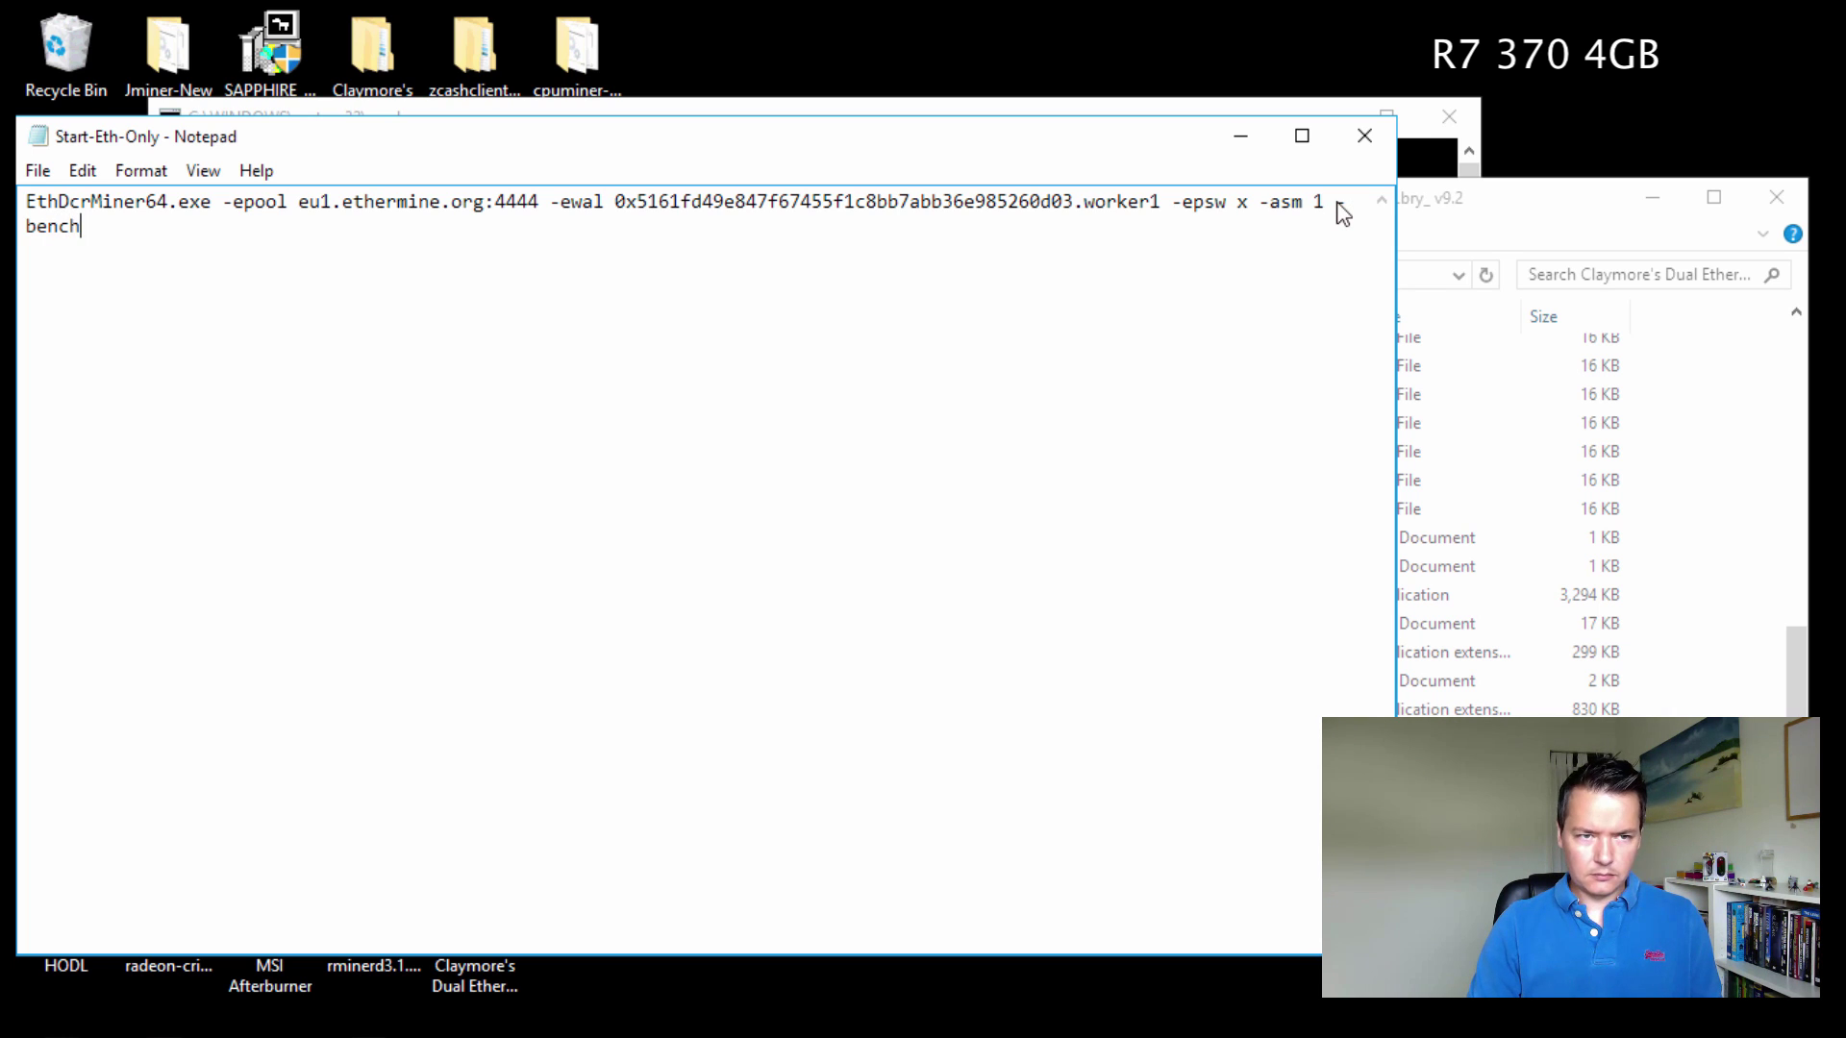
{"action": "type", "text": "mark 140"}
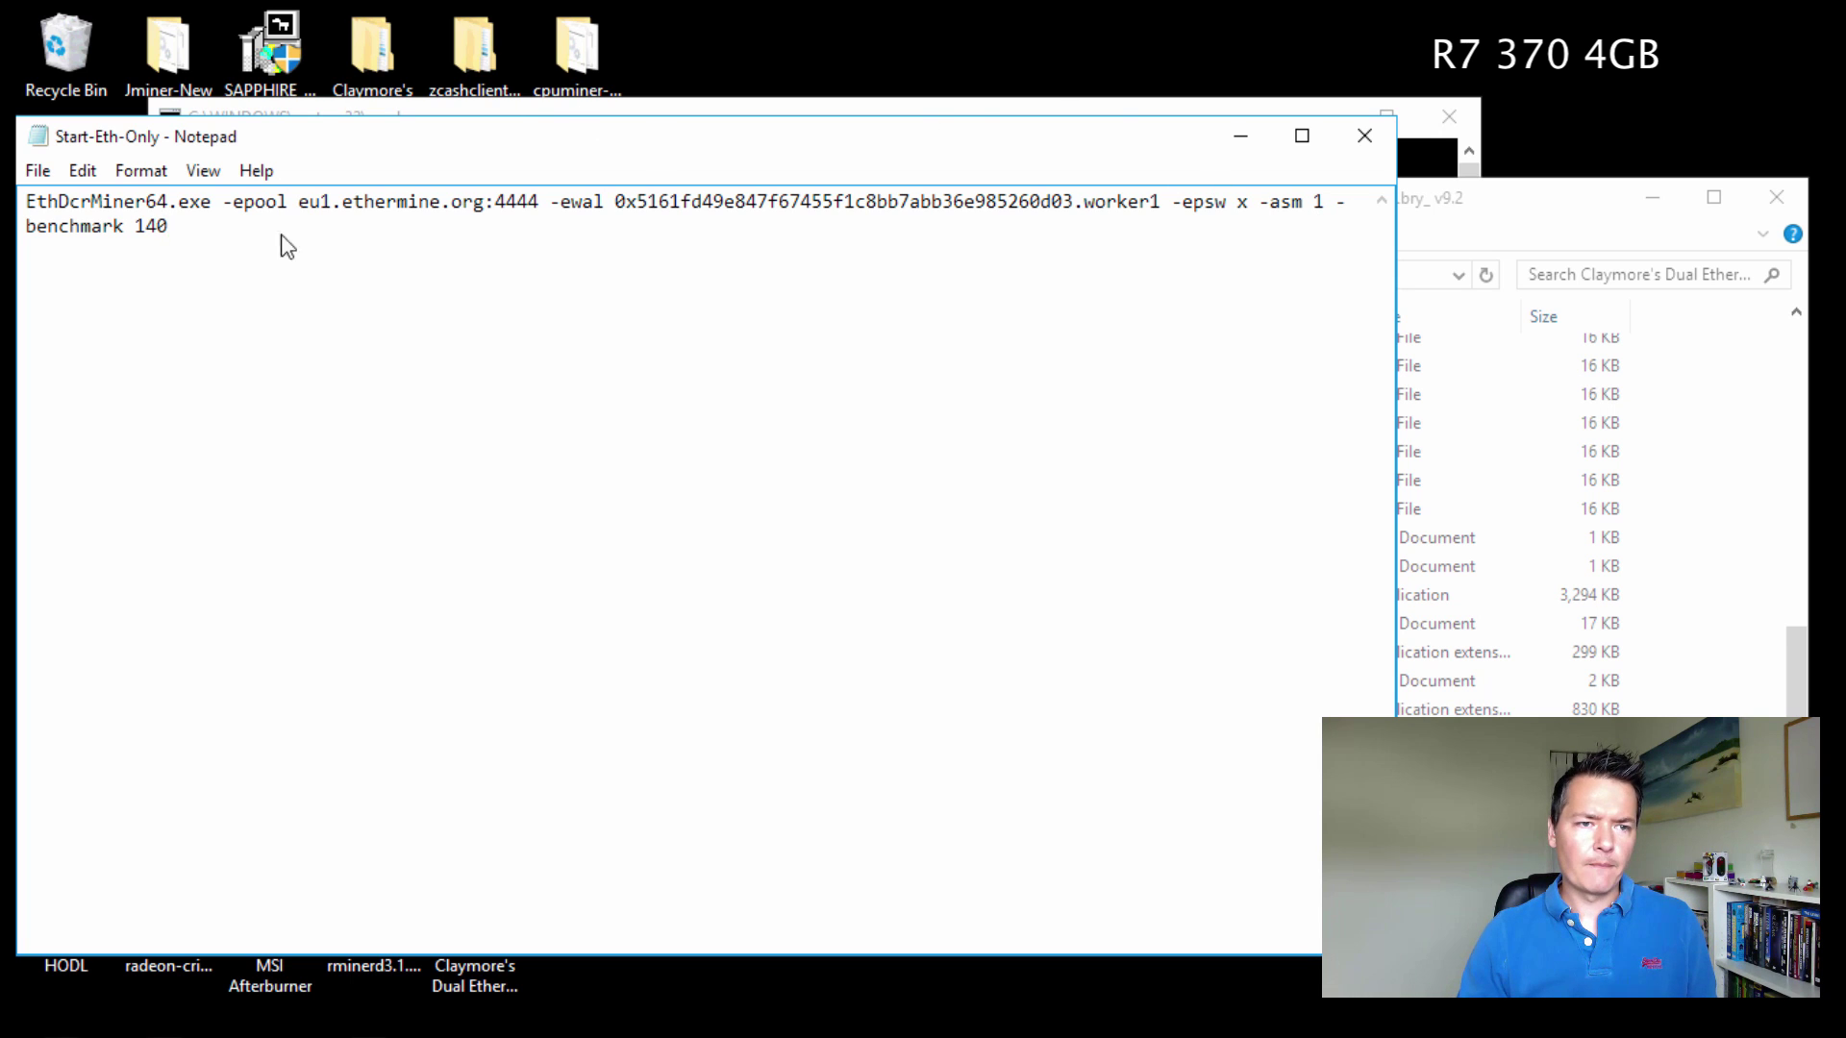
{"action": "left_click", "coordinate": [40, 173]}
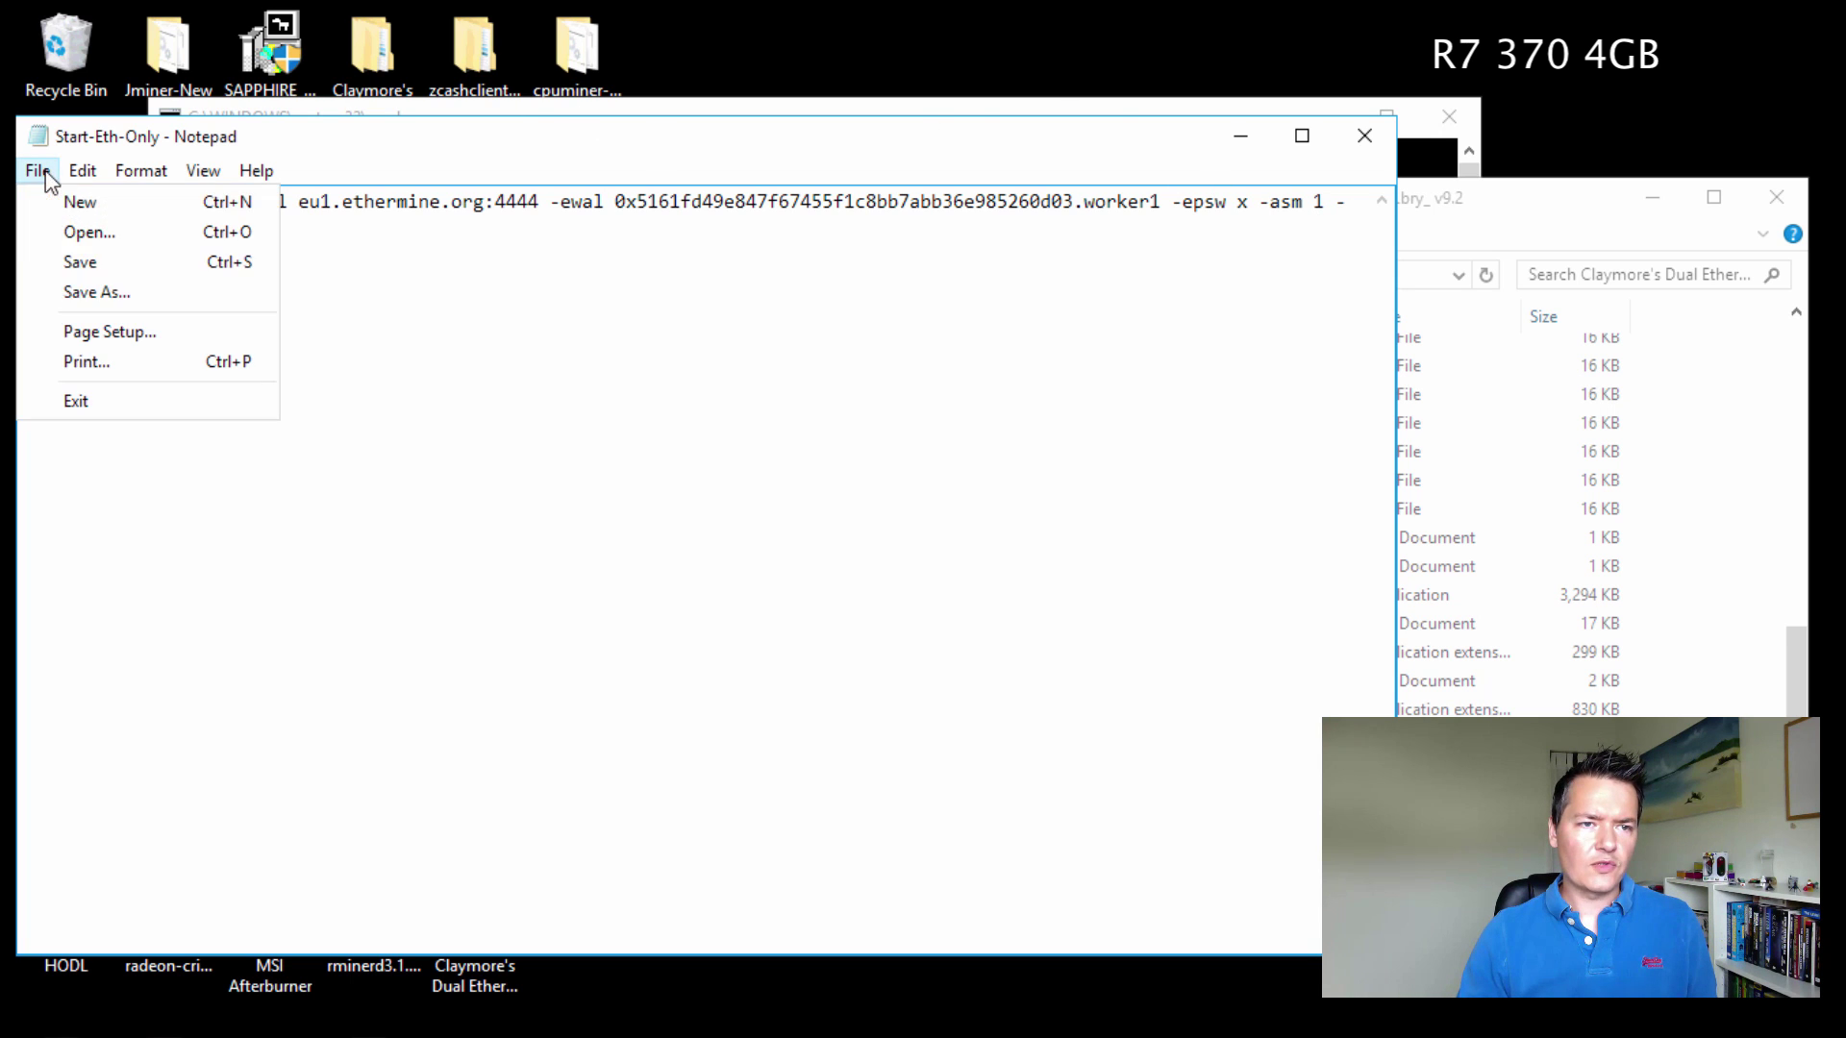
{"action": "left_click", "coordinate": [79, 263]}
{"action": "left_click", "coordinate": [1363, 135]}
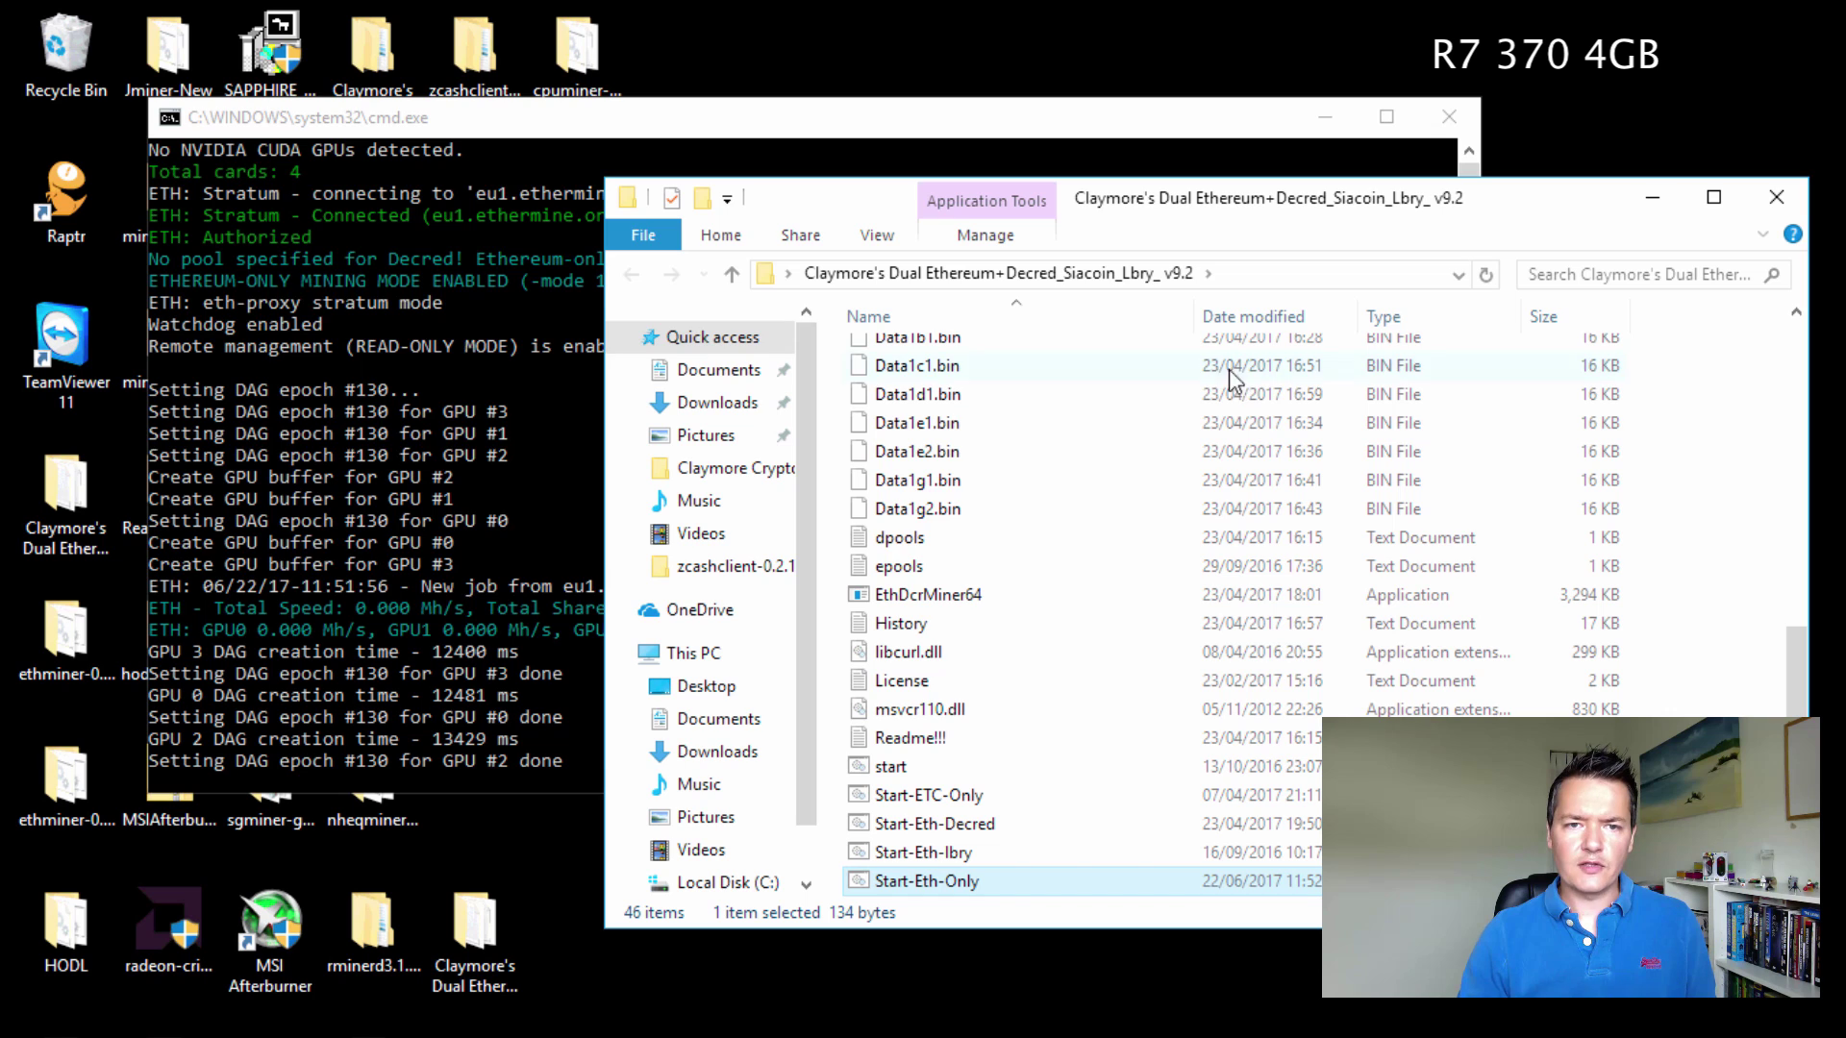
Stop the live mining session and run Start-Eth-Only to benchmark the R7 370 cards at DAG epoch 140, closing the miner when done.
{"action": "left_click", "coordinate": [1092, 120]}
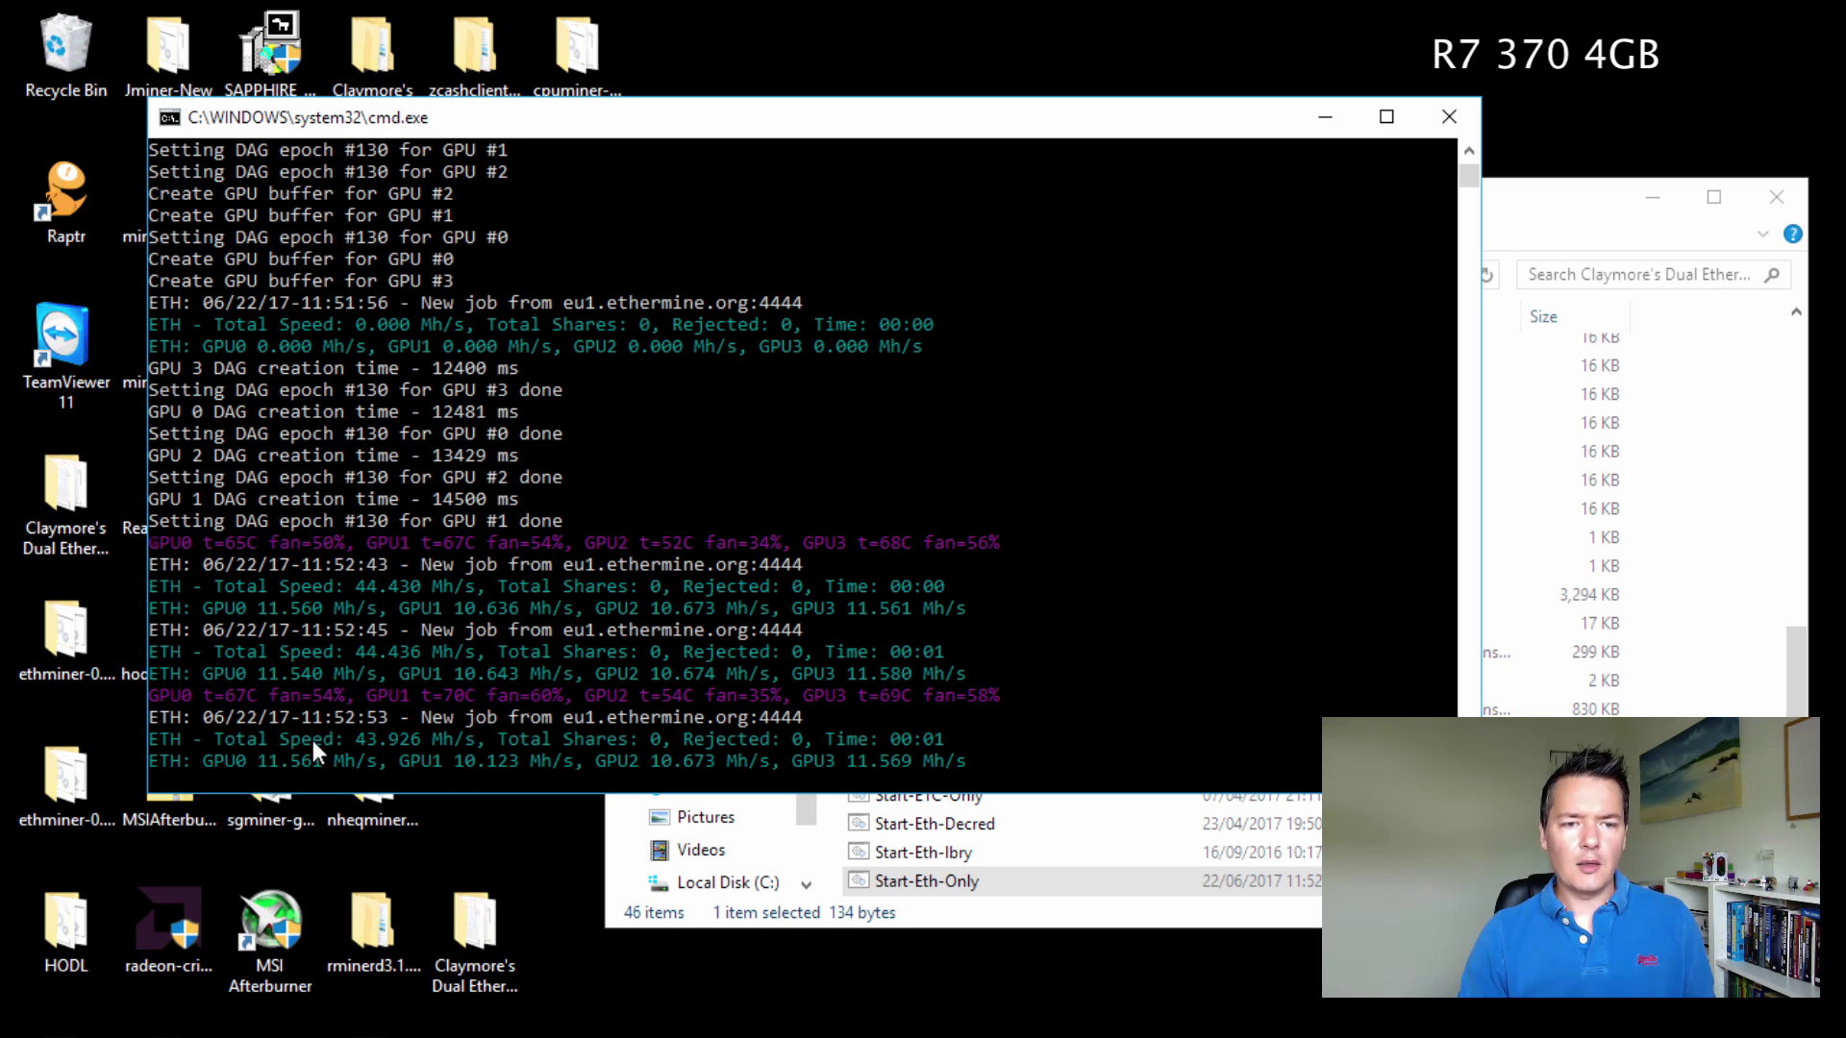
{"action": "left_click", "coordinate": [1435, 108]}
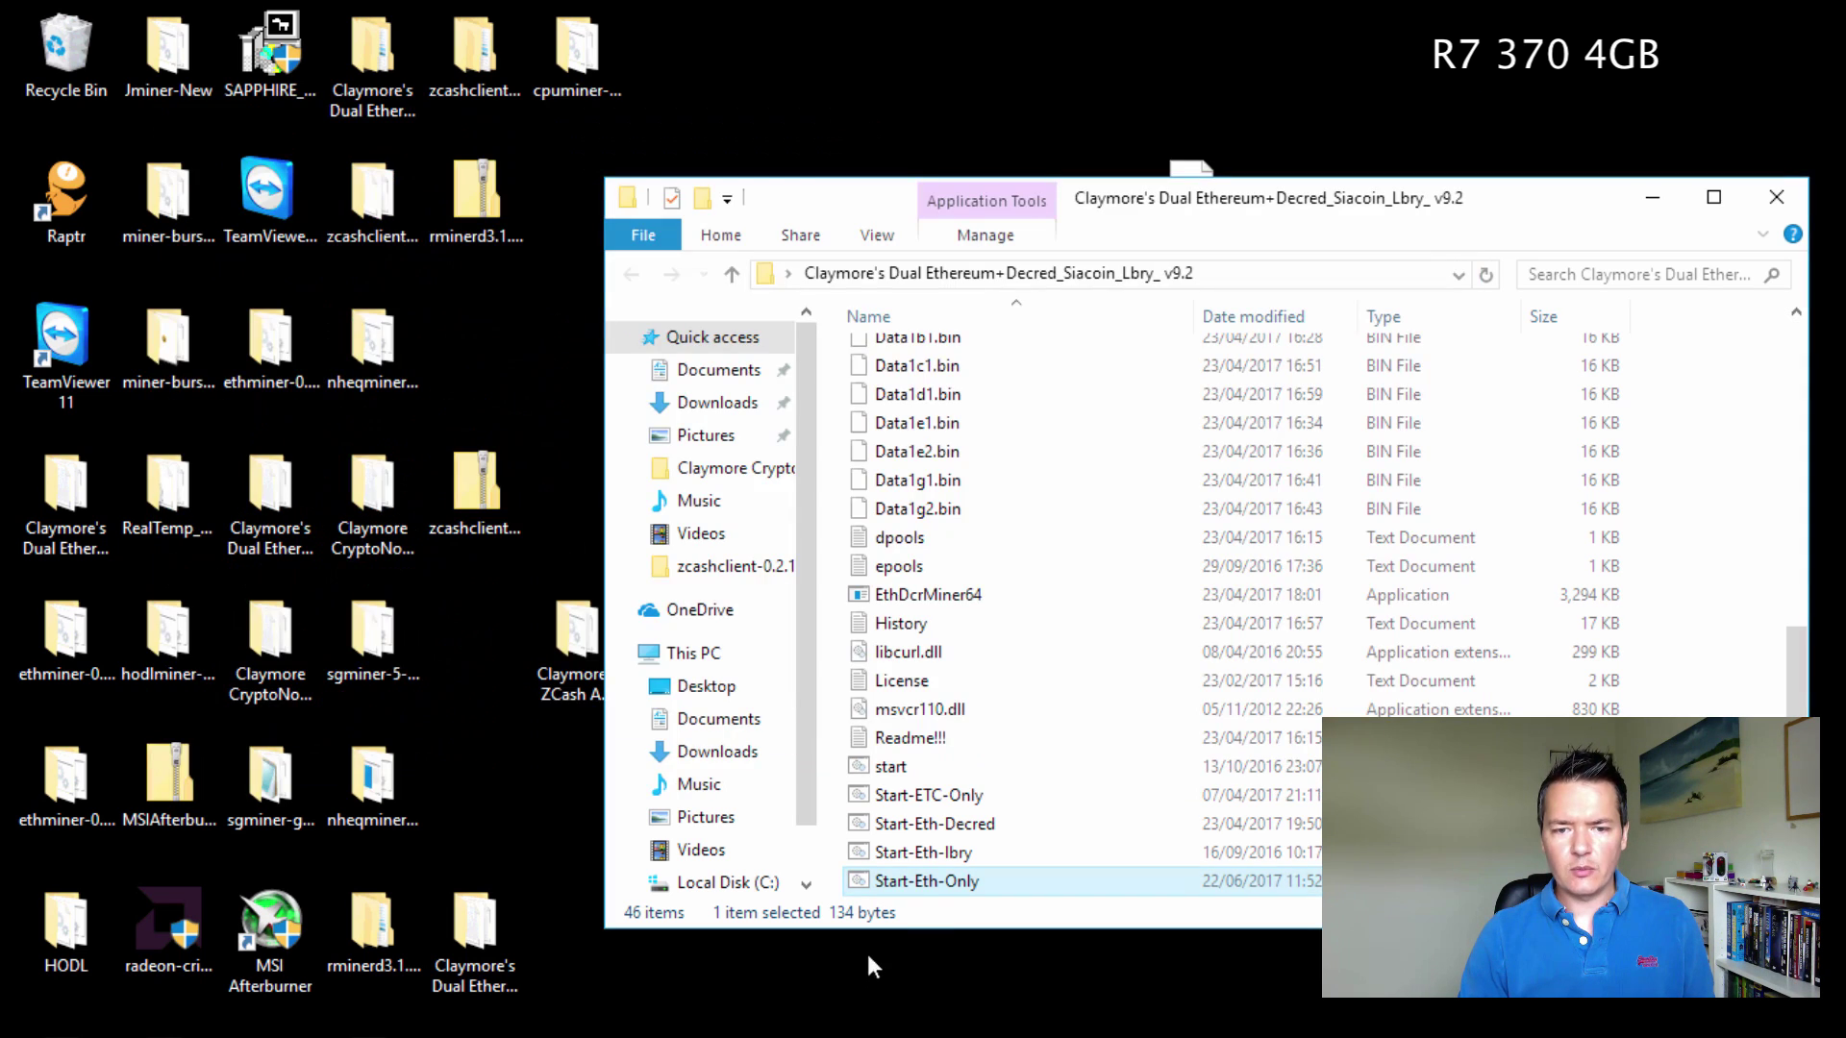
{"action": "double_click", "coordinate": [982, 882]}
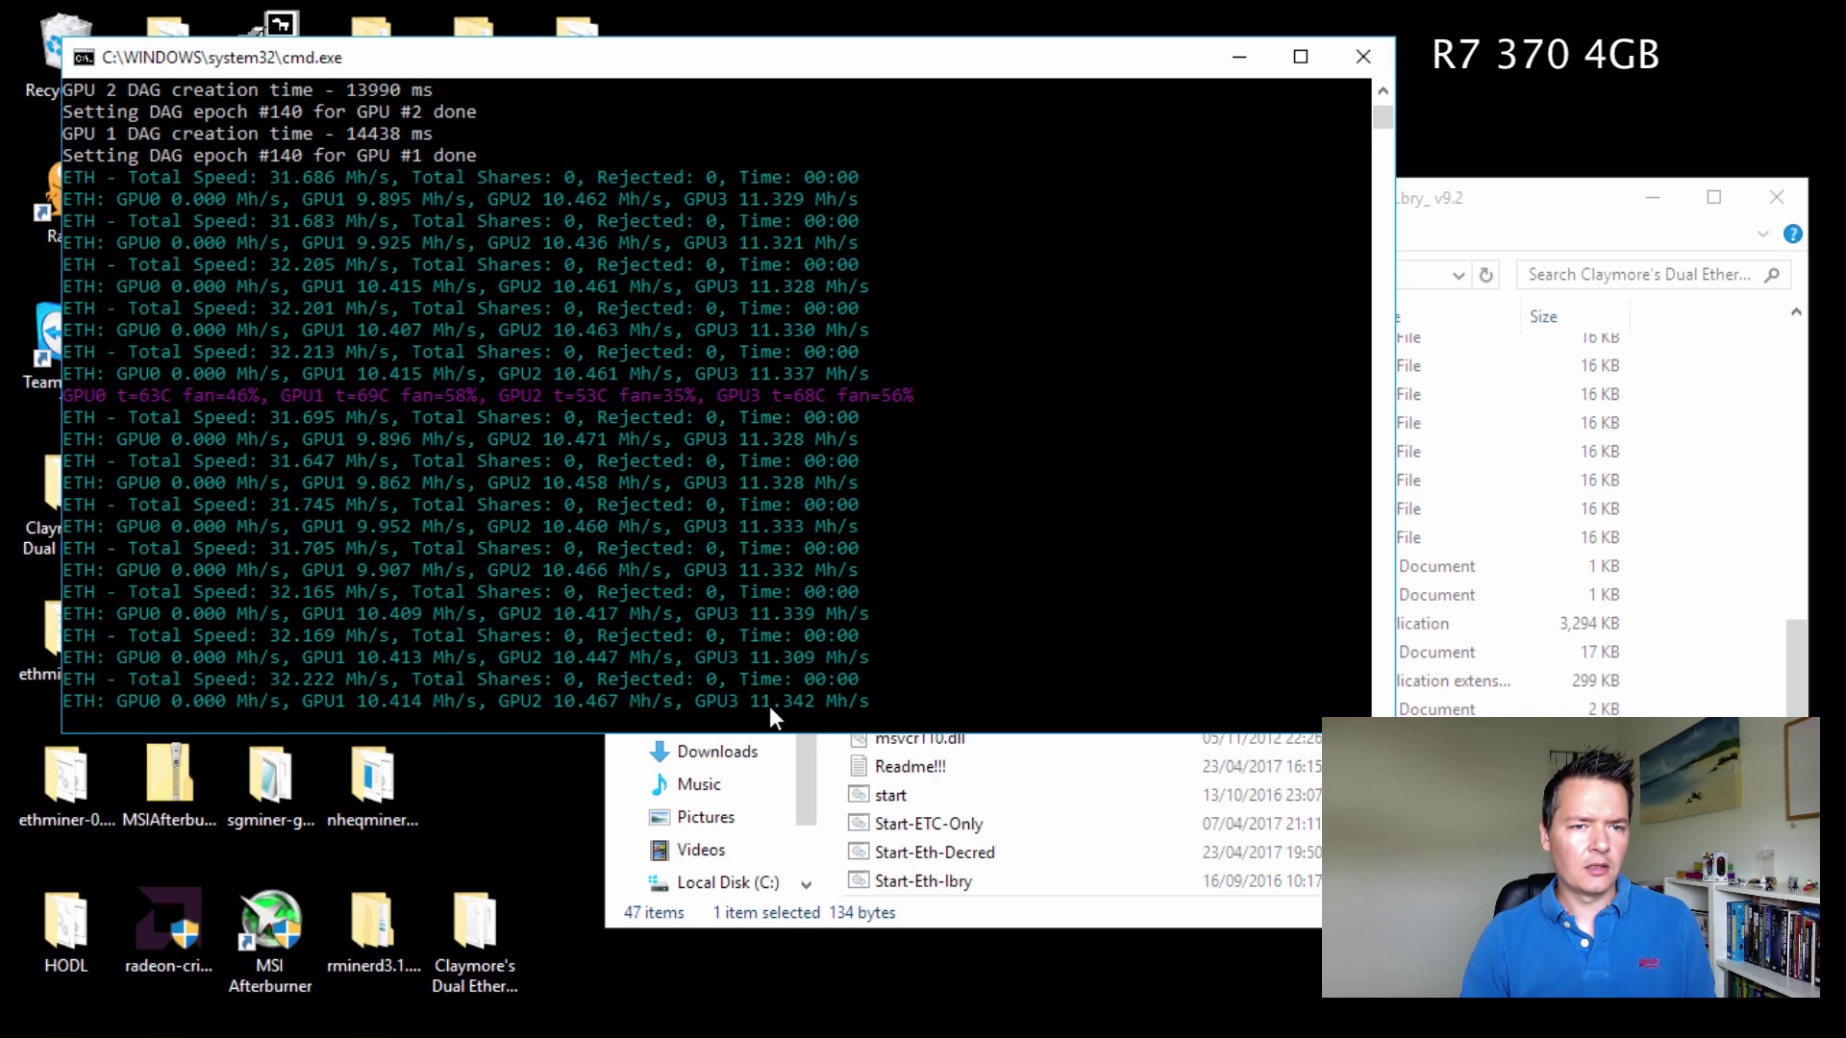
{"action": "left_click", "coordinate": [1361, 60]}
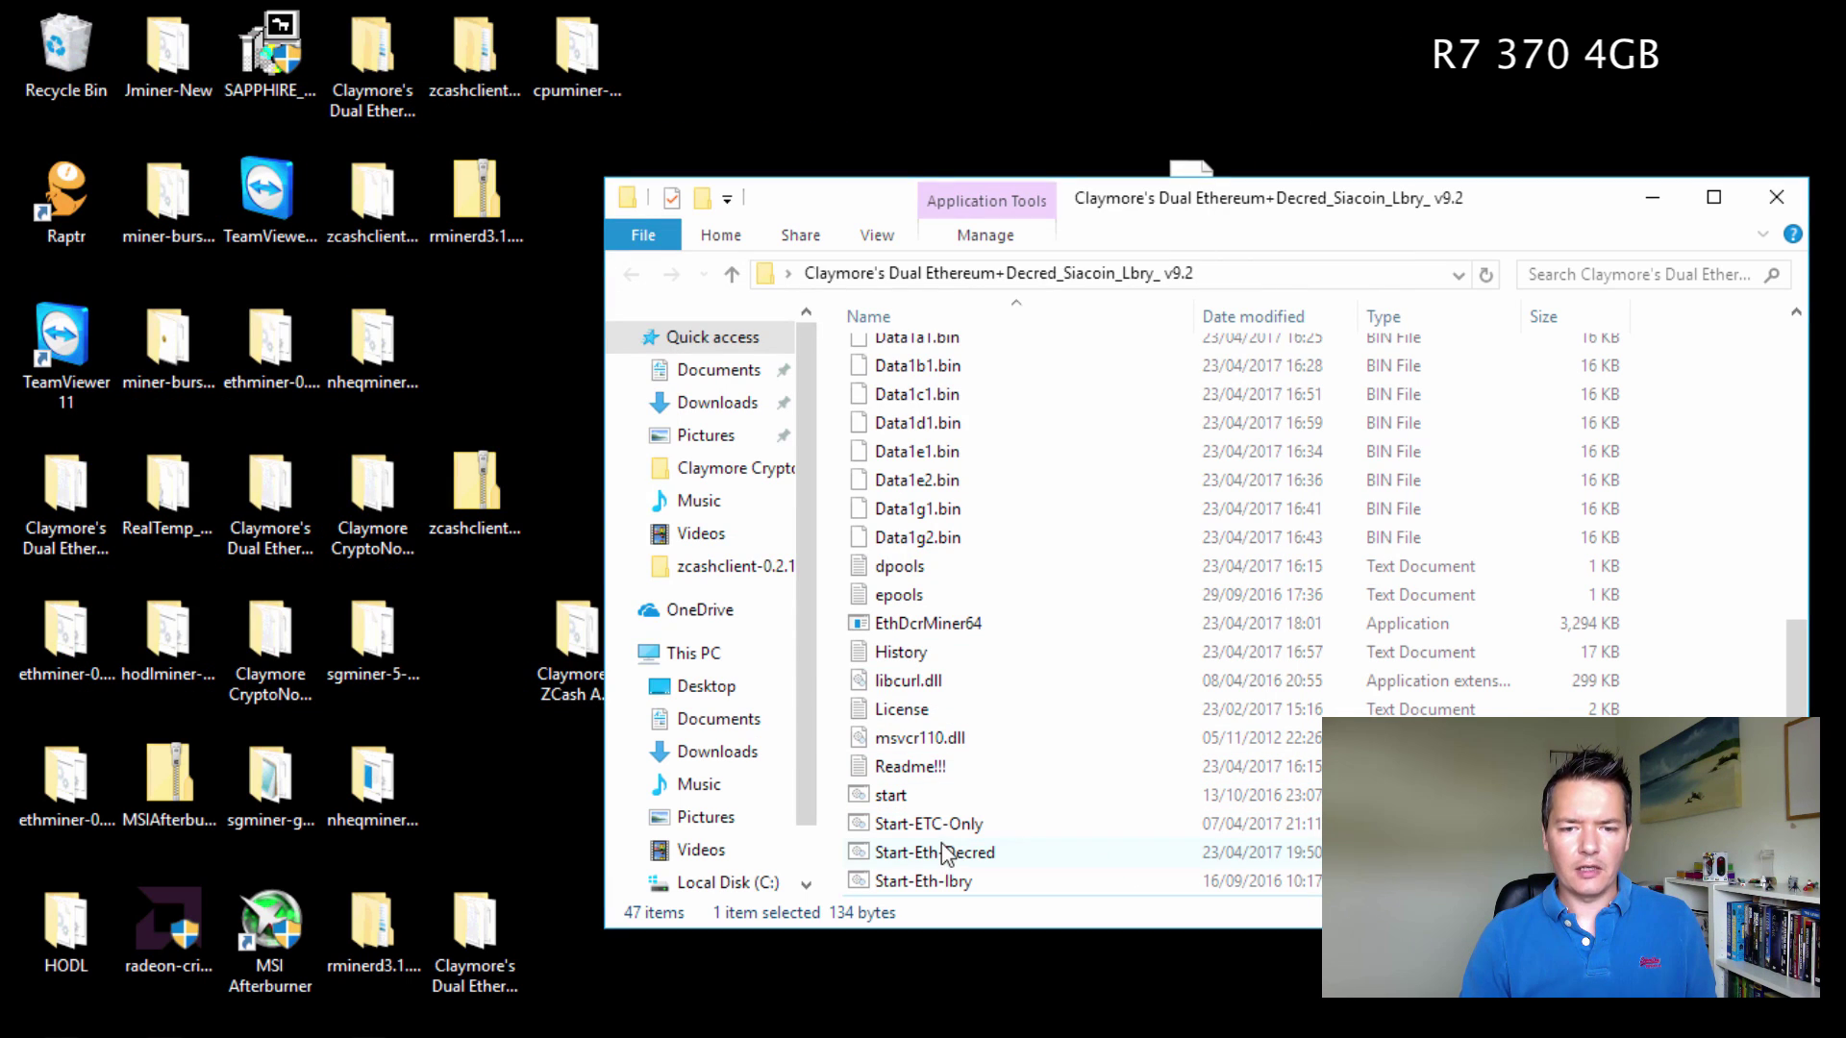
Run Start-Eth-Only again to repeat the DAG epoch 140 benchmark on the R7 370 cards, and close the miner window.
{"action": "left_click", "coordinate": [942, 853]}
{"action": "scroll", "coordinate": [947, 854], "scroll_direction": "down", "scroll_amount": 1}
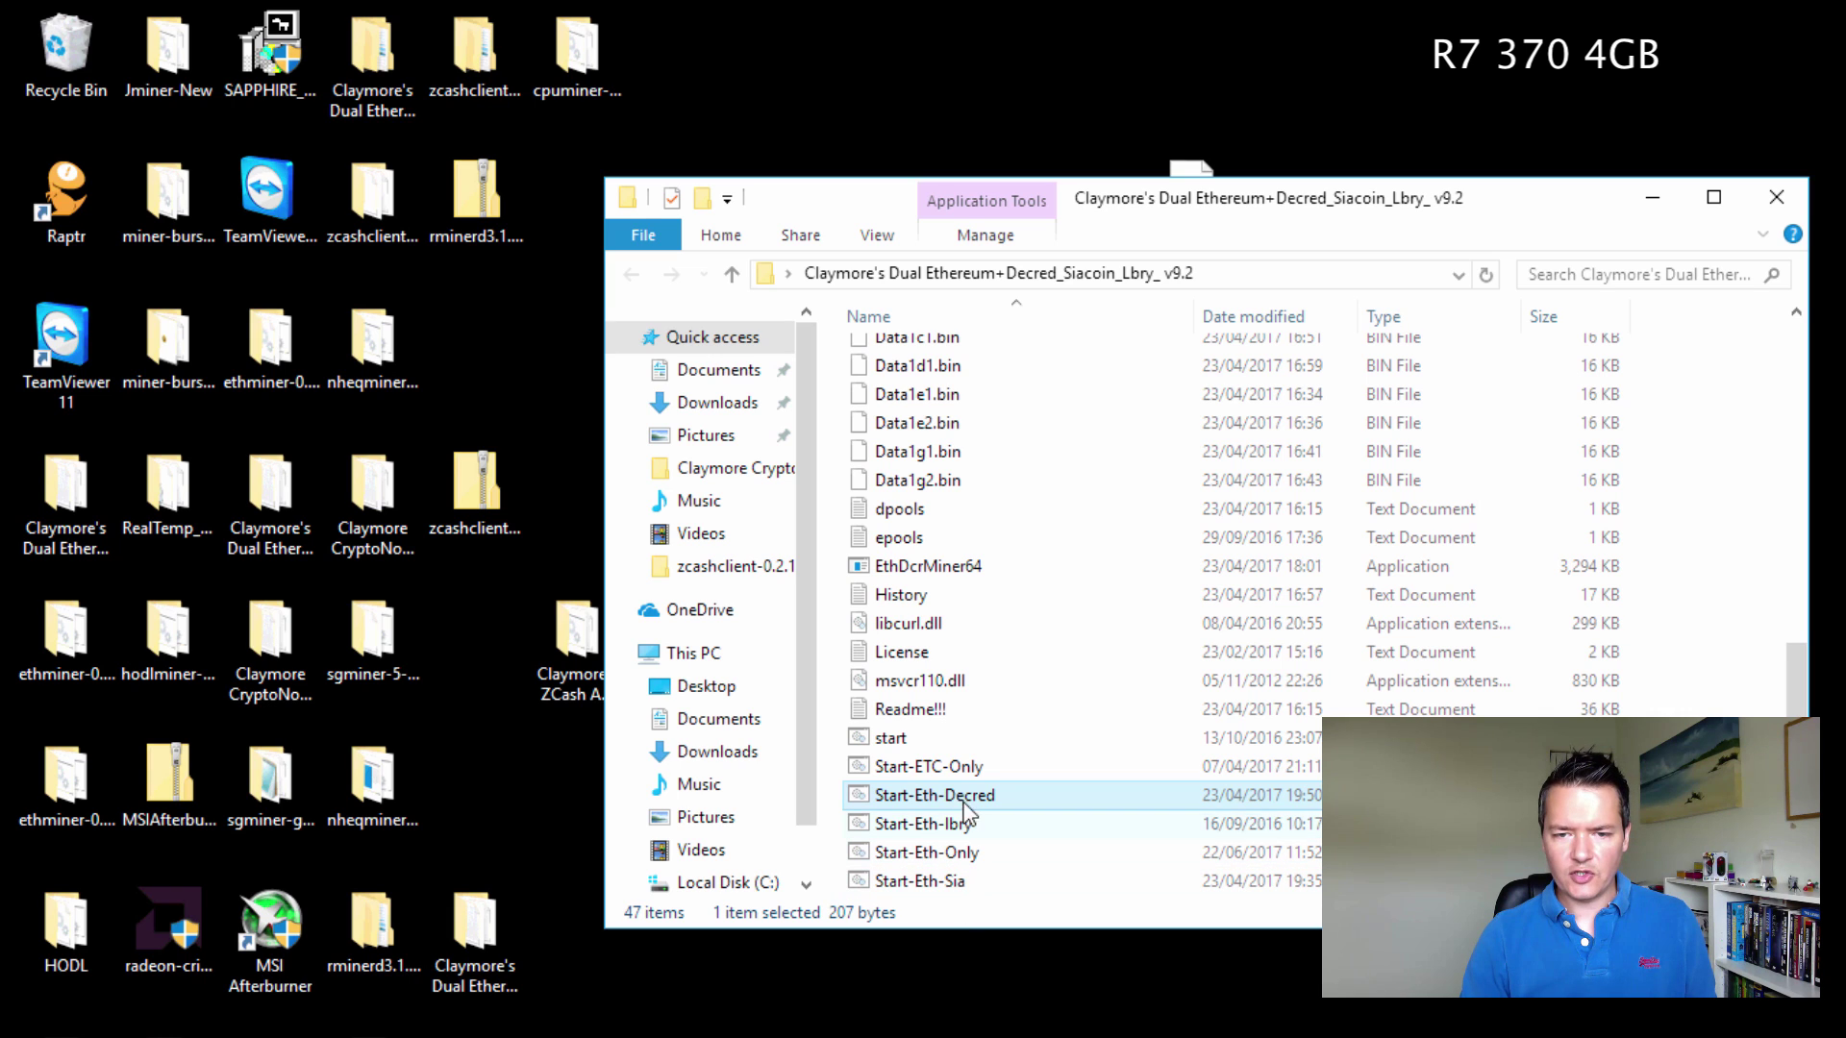
{"action": "left_click", "coordinate": [934, 879]}
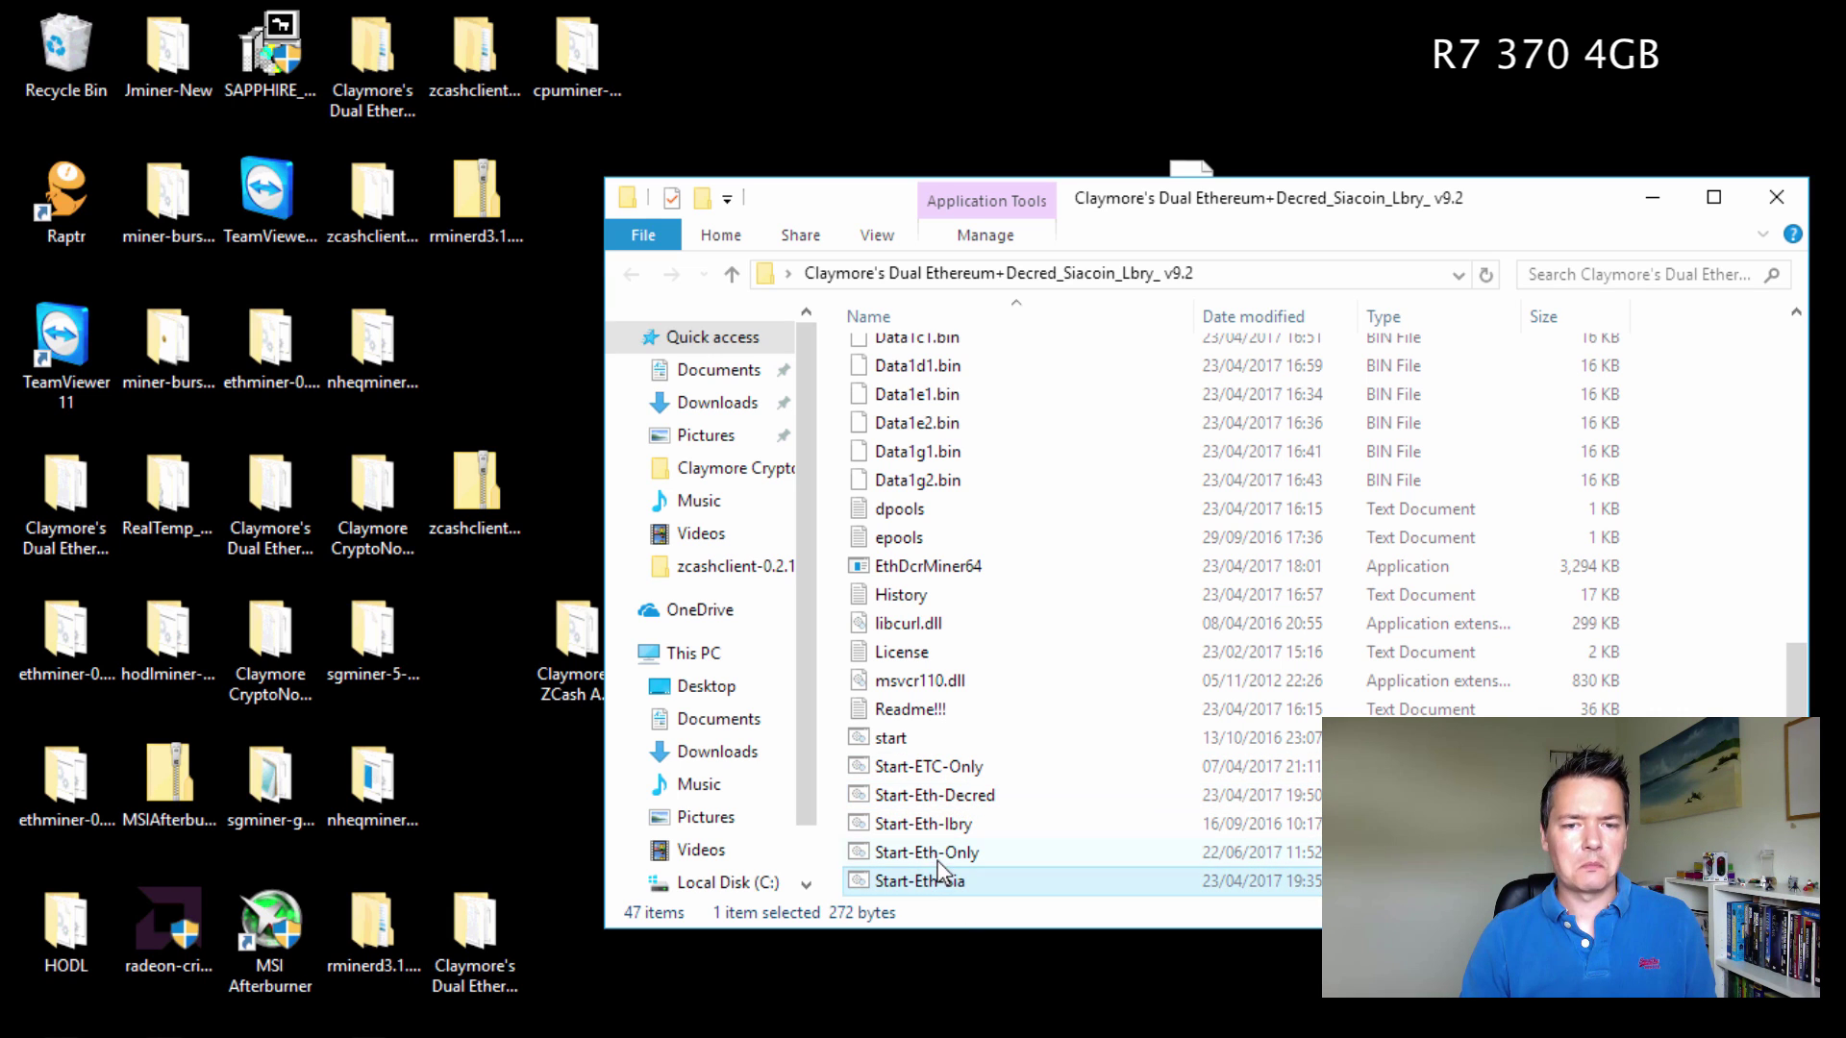
{"action": "left_click", "coordinate": [940, 852]}
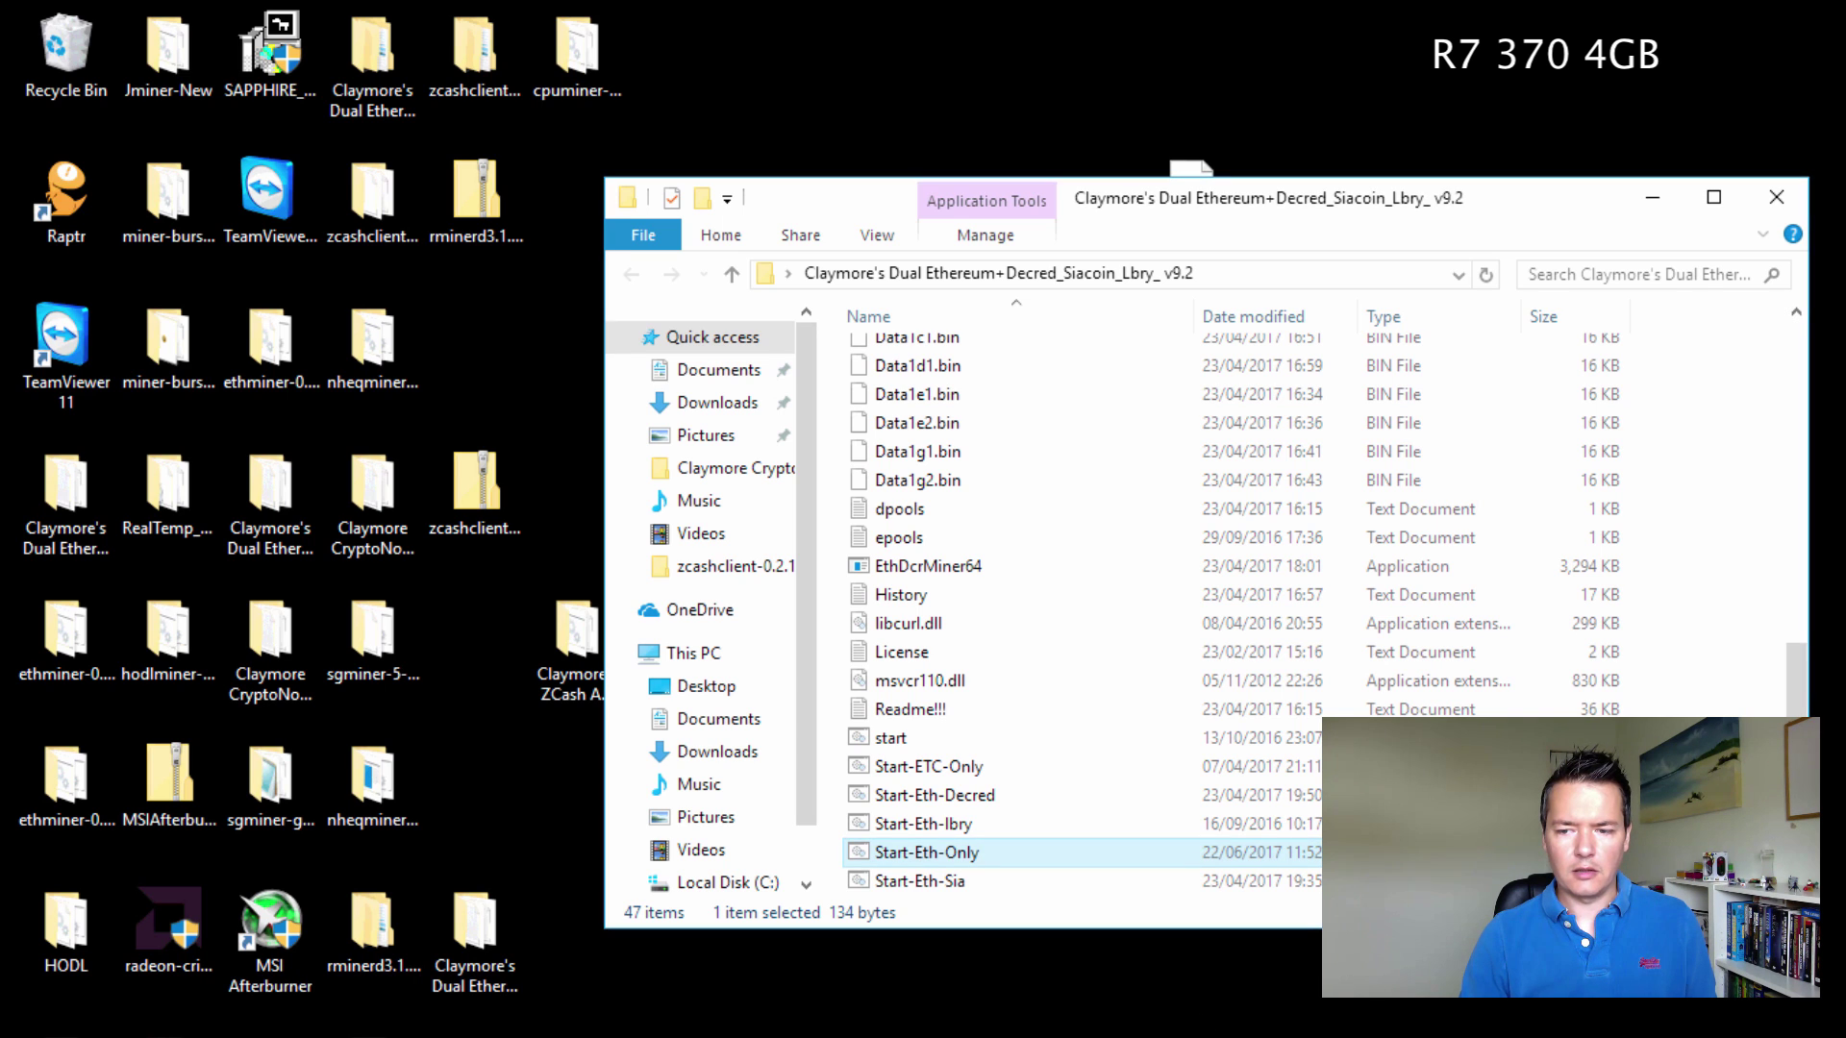
{"action": "left_click", "coordinate": [917, 853]}
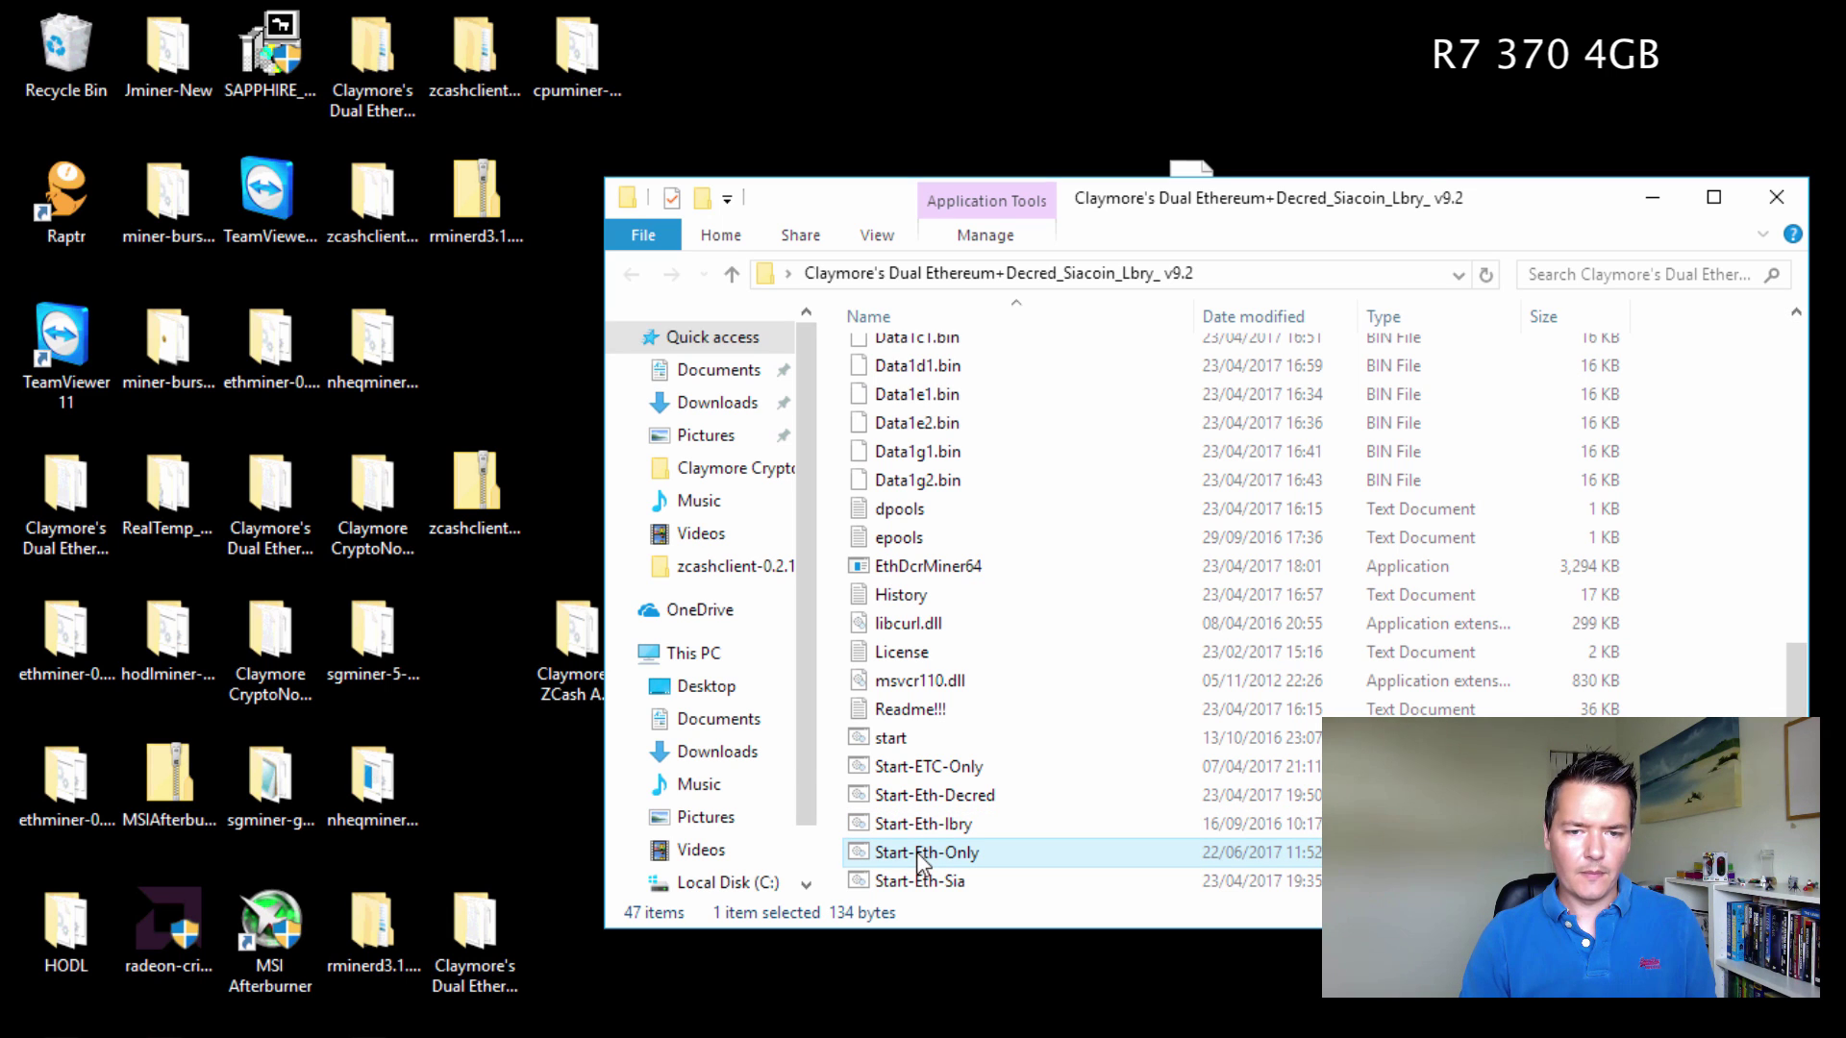
{"action": "double_click", "coordinate": [915, 851]}
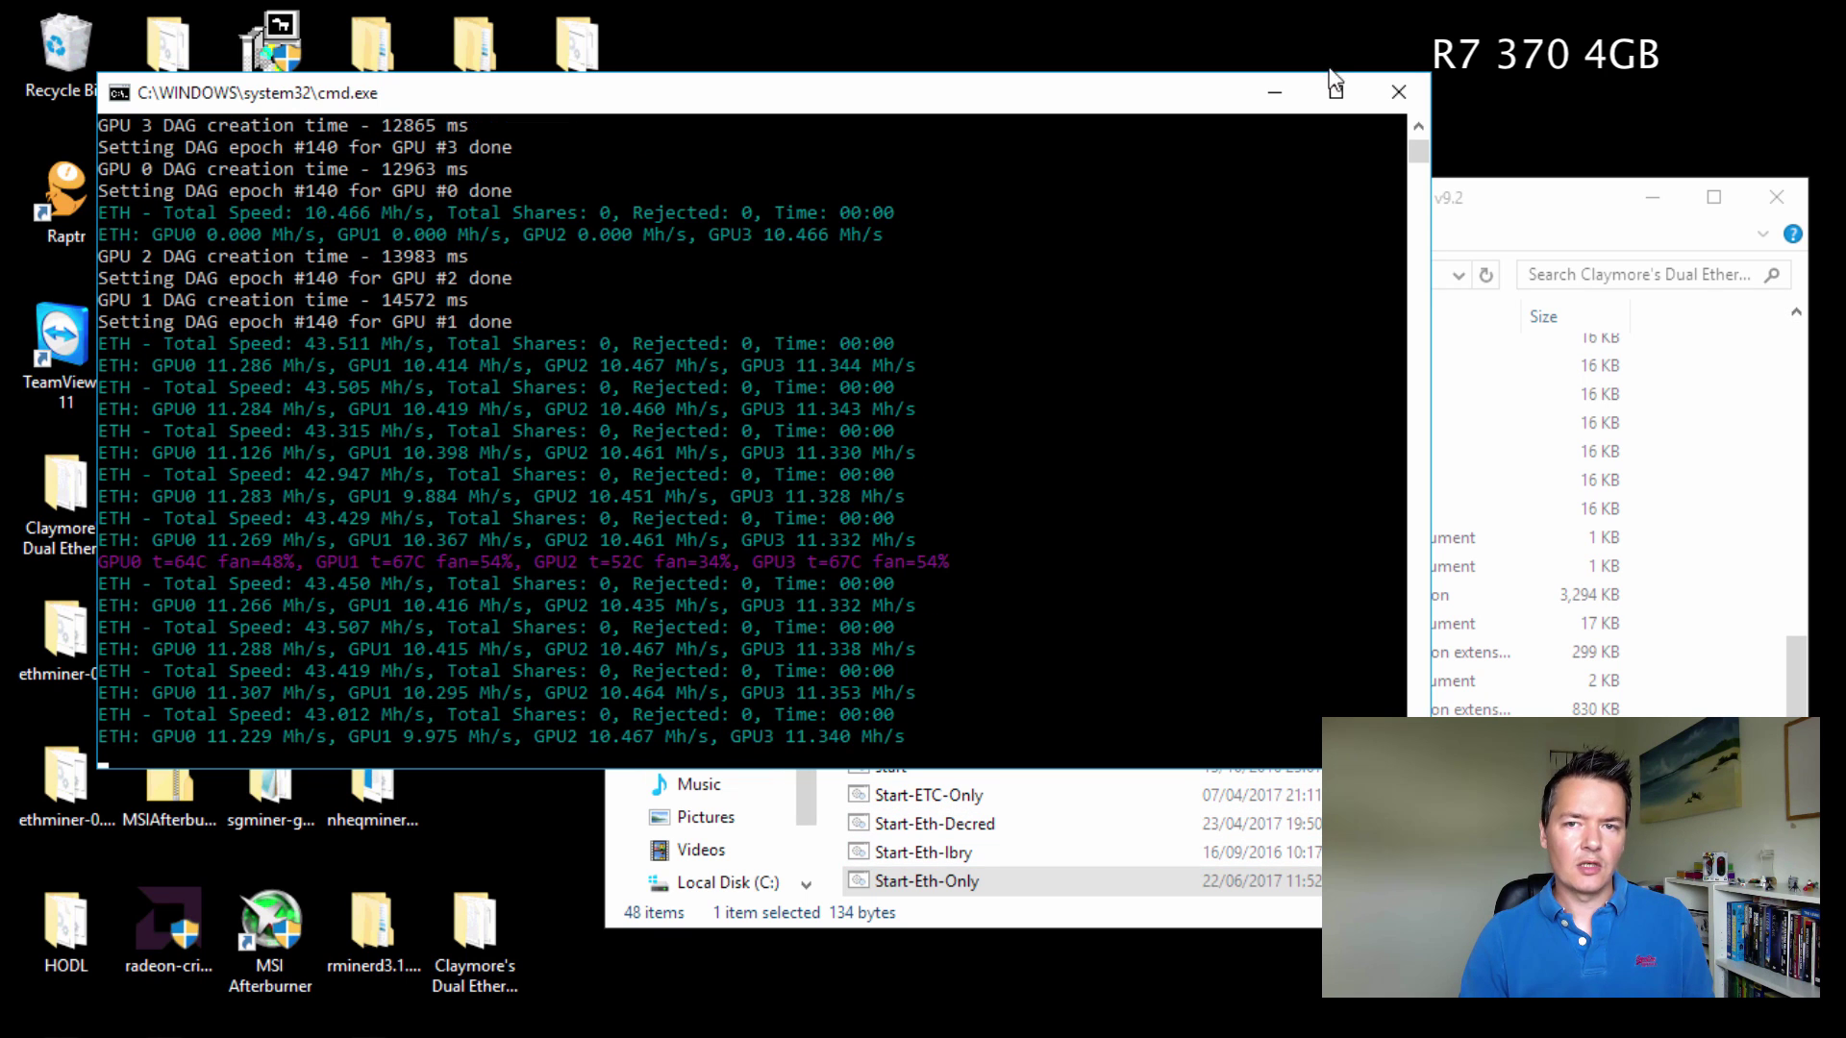
{"action": "left_click", "coordinate": [1393, 92]}
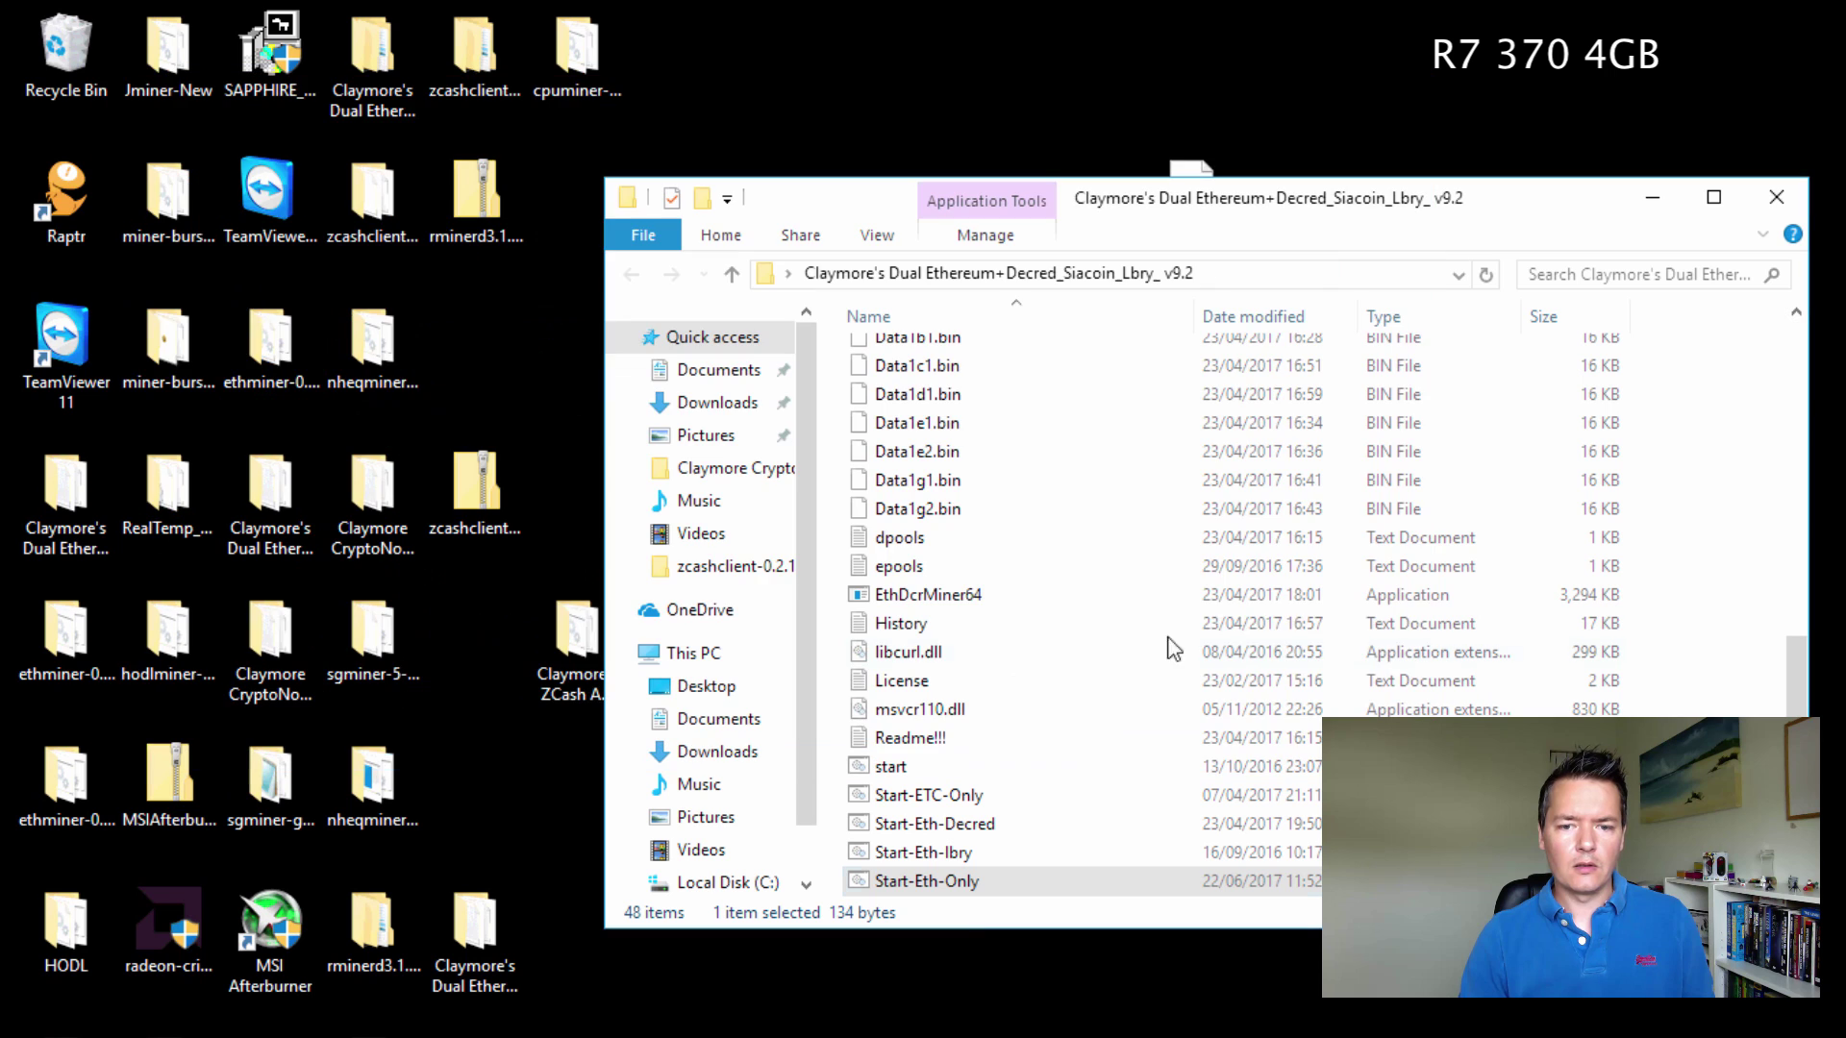
Set the benchmark epoch in Start-Eth-Only to 160, save and close the file, and run it to start the benchmark.
{"action": "right_click", "coordinate": [969, 882]}
{"action": "left_click", "coordinate": [1036, 452]}
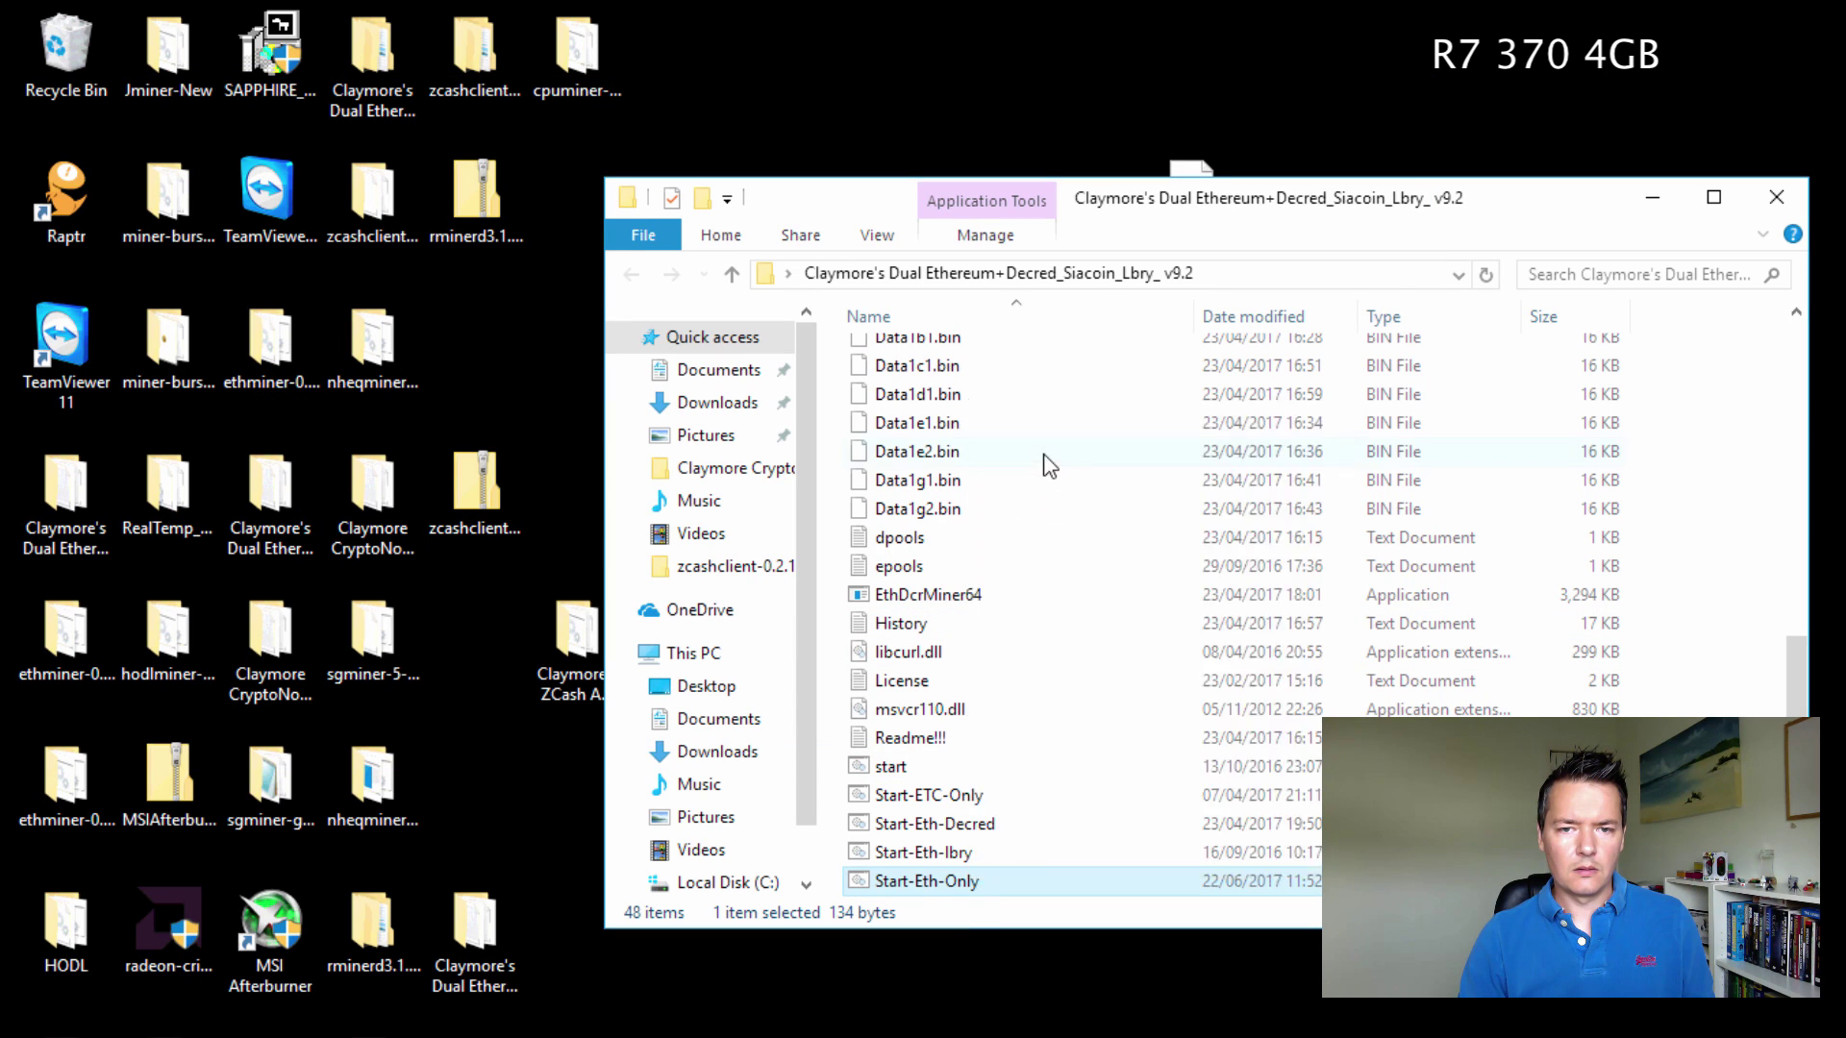
{"action": "left_click", "coordinate": [168, 229]}
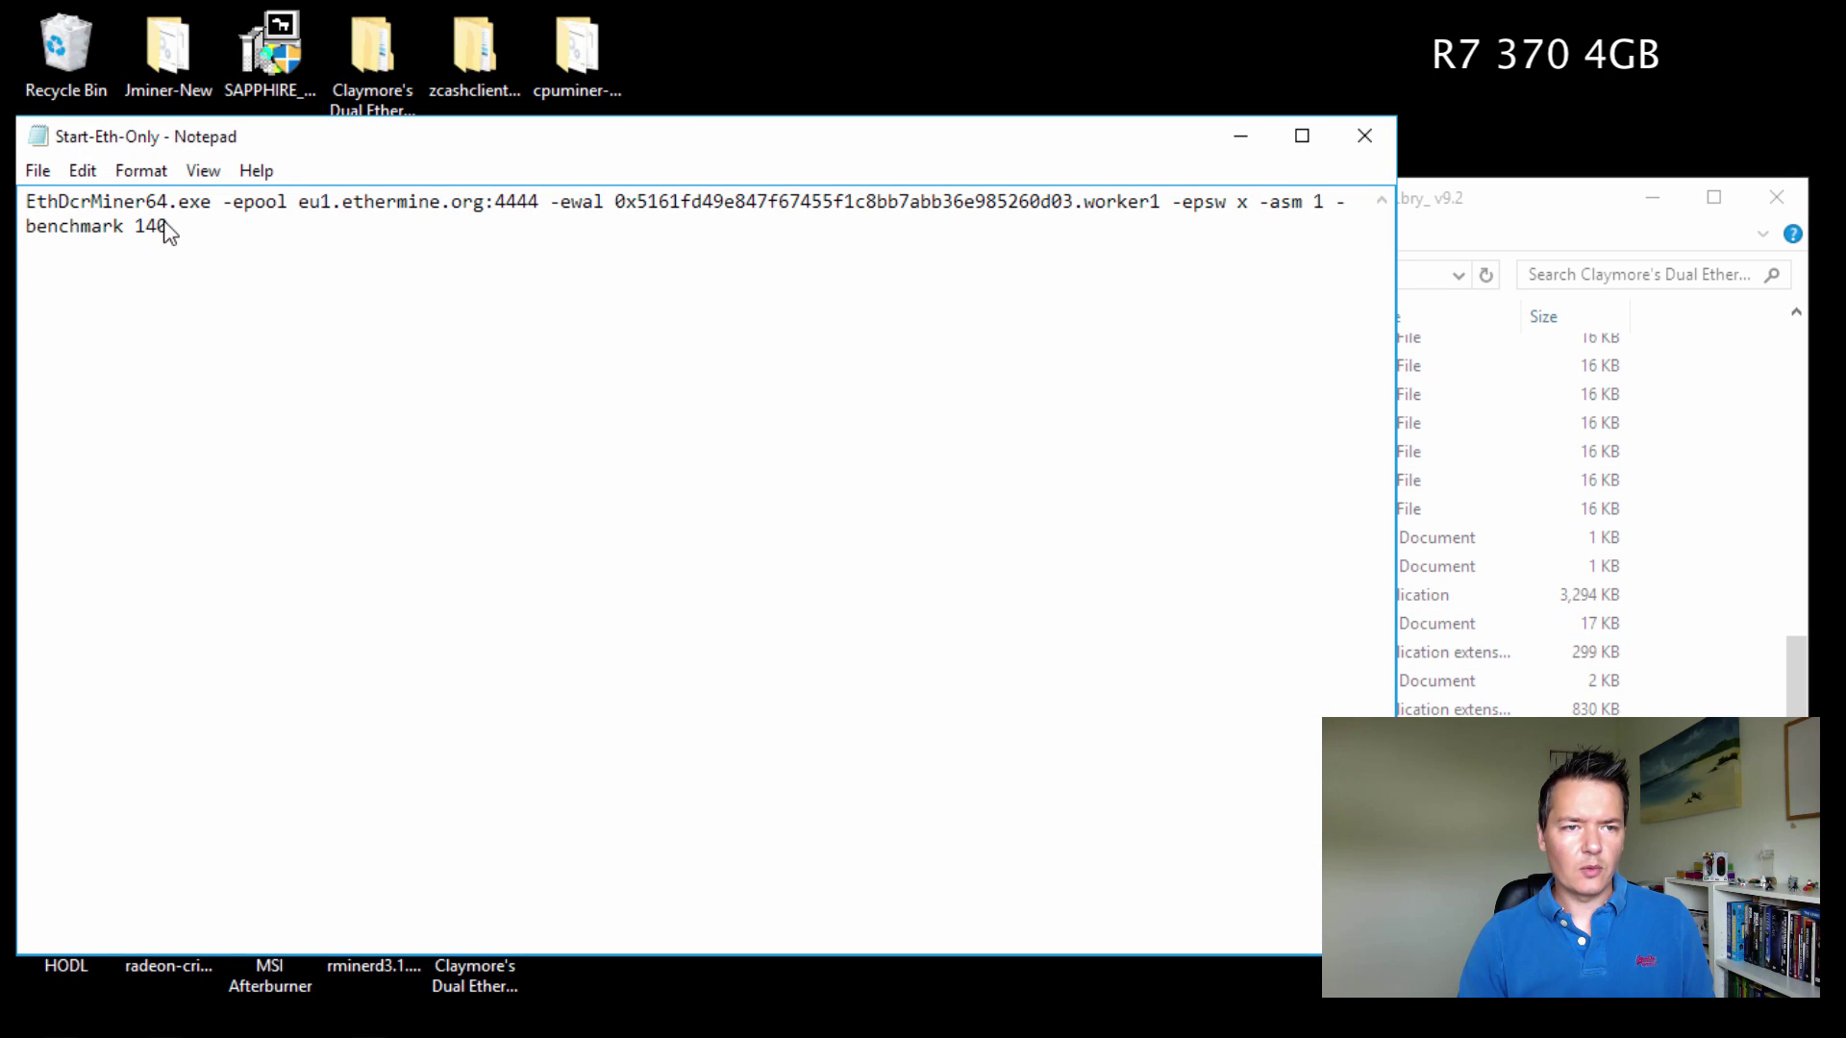
{"action": "key", "text": "BackSpace"}
{"action": "key", "text": "BackSpace"}
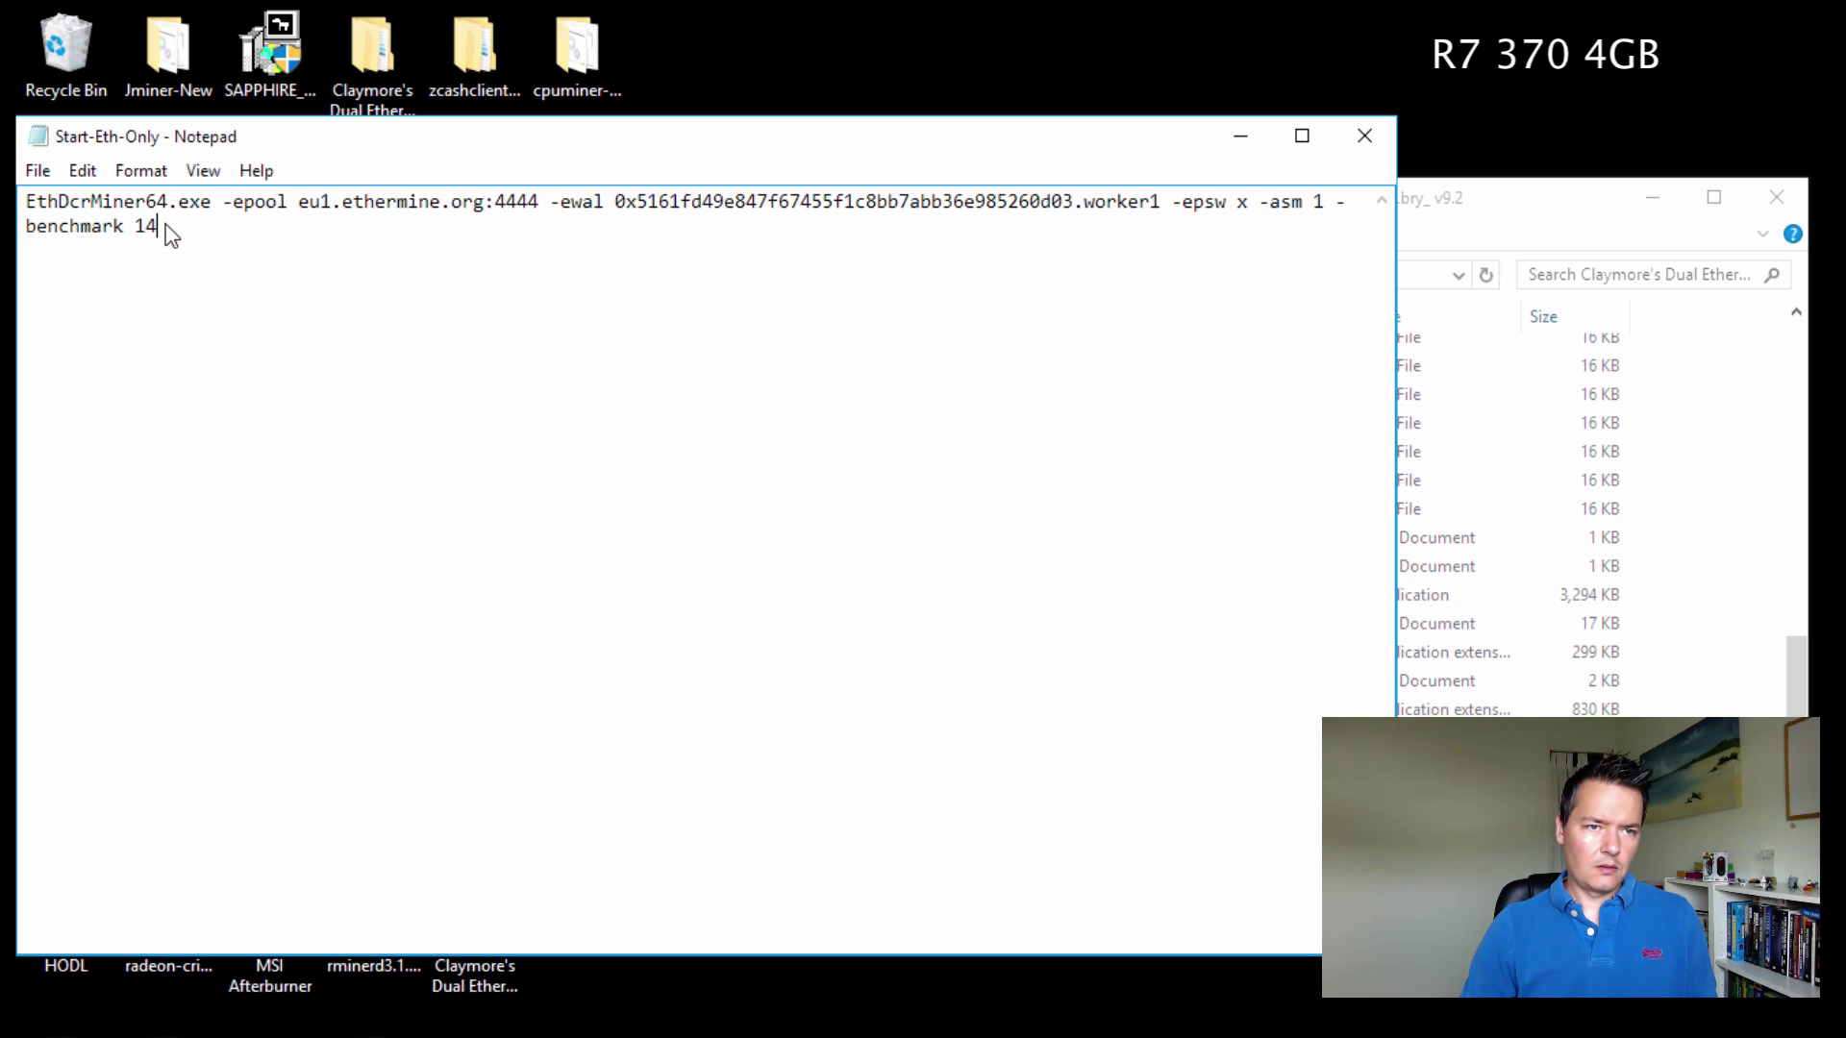
{"action": "type", "text": "60"}
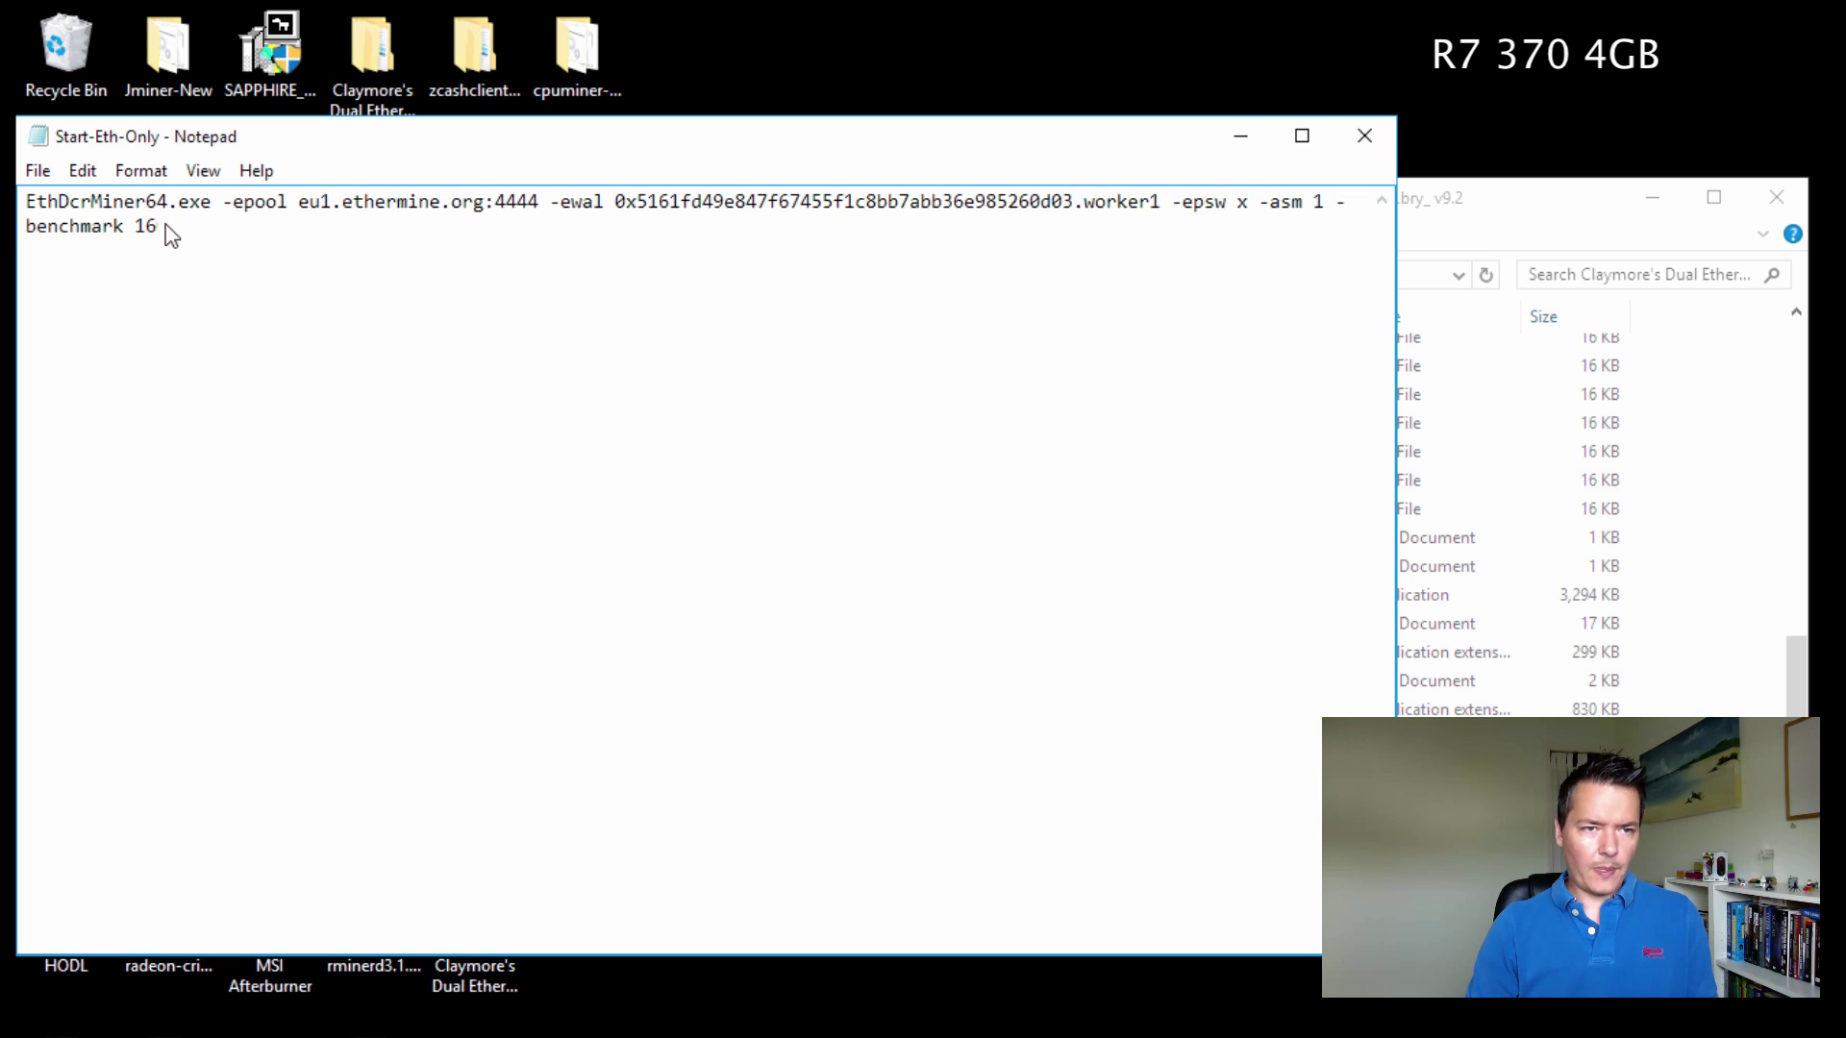
{"action": "left_click", "coordinate": [42, 169]}
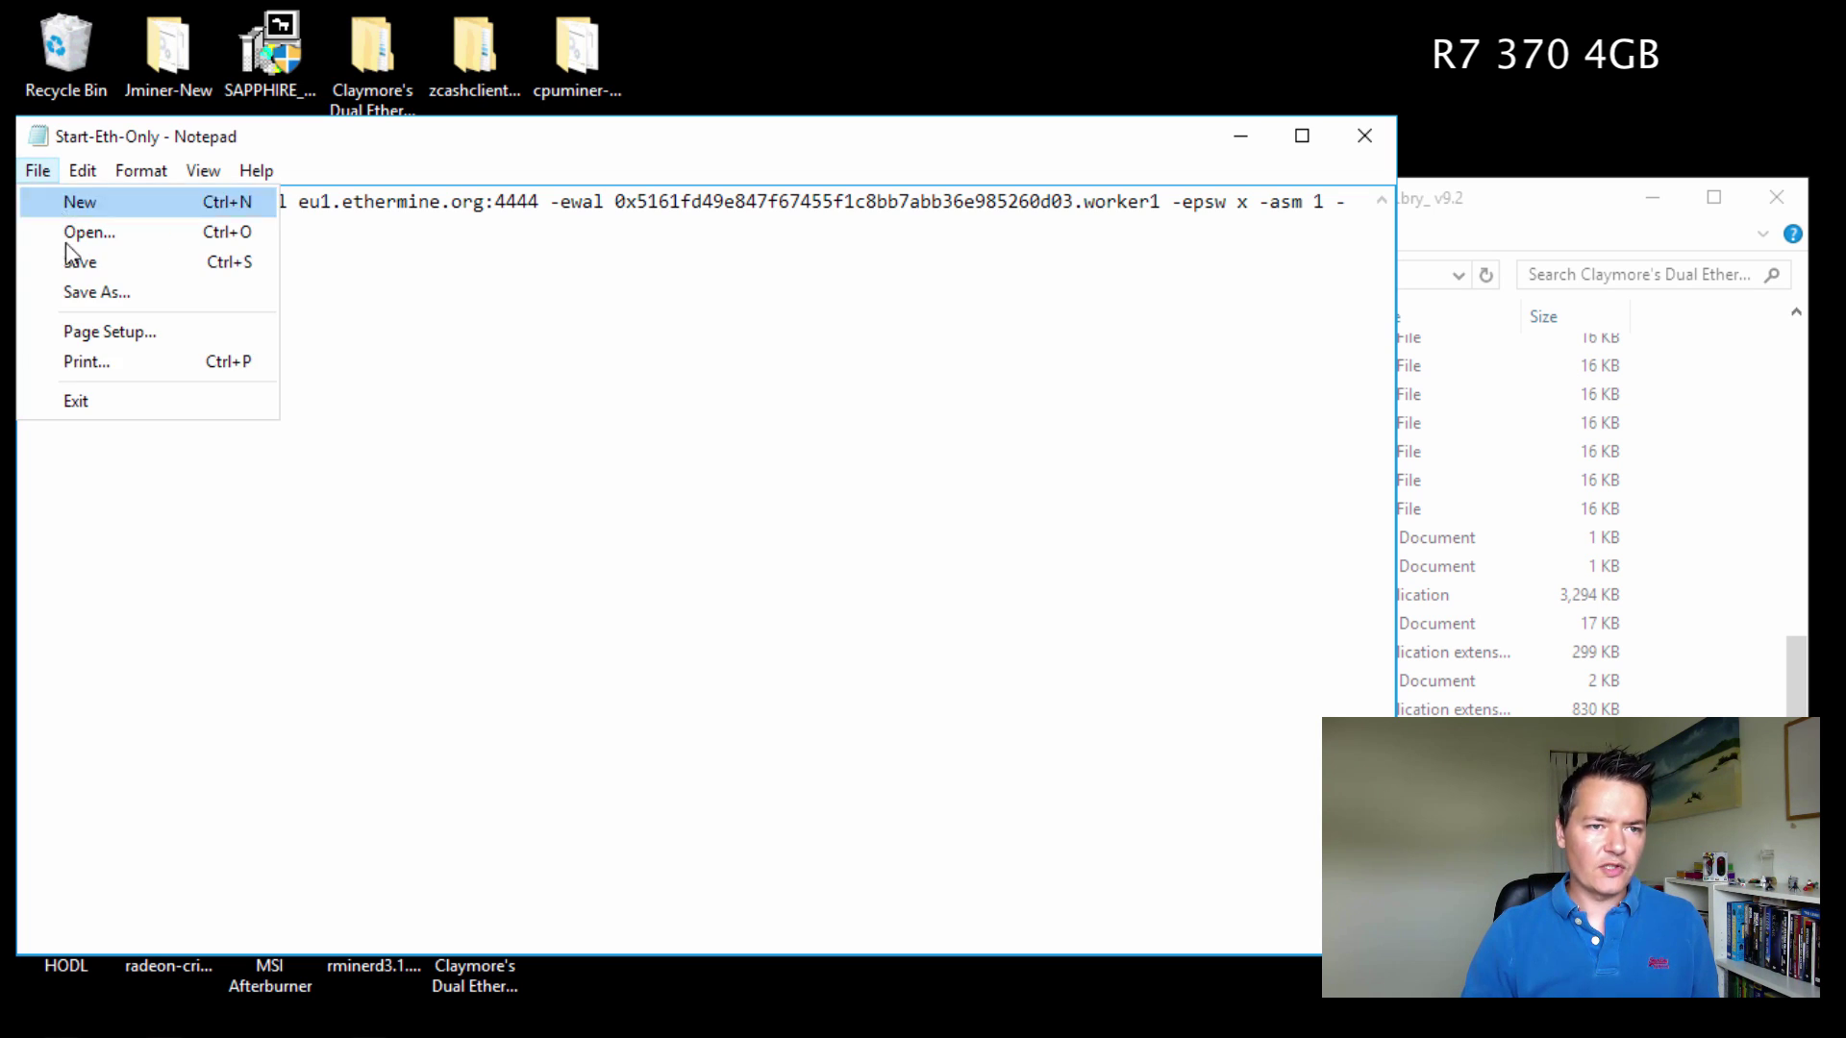
{"action": "left_click", "coordinate": [69, 261]}
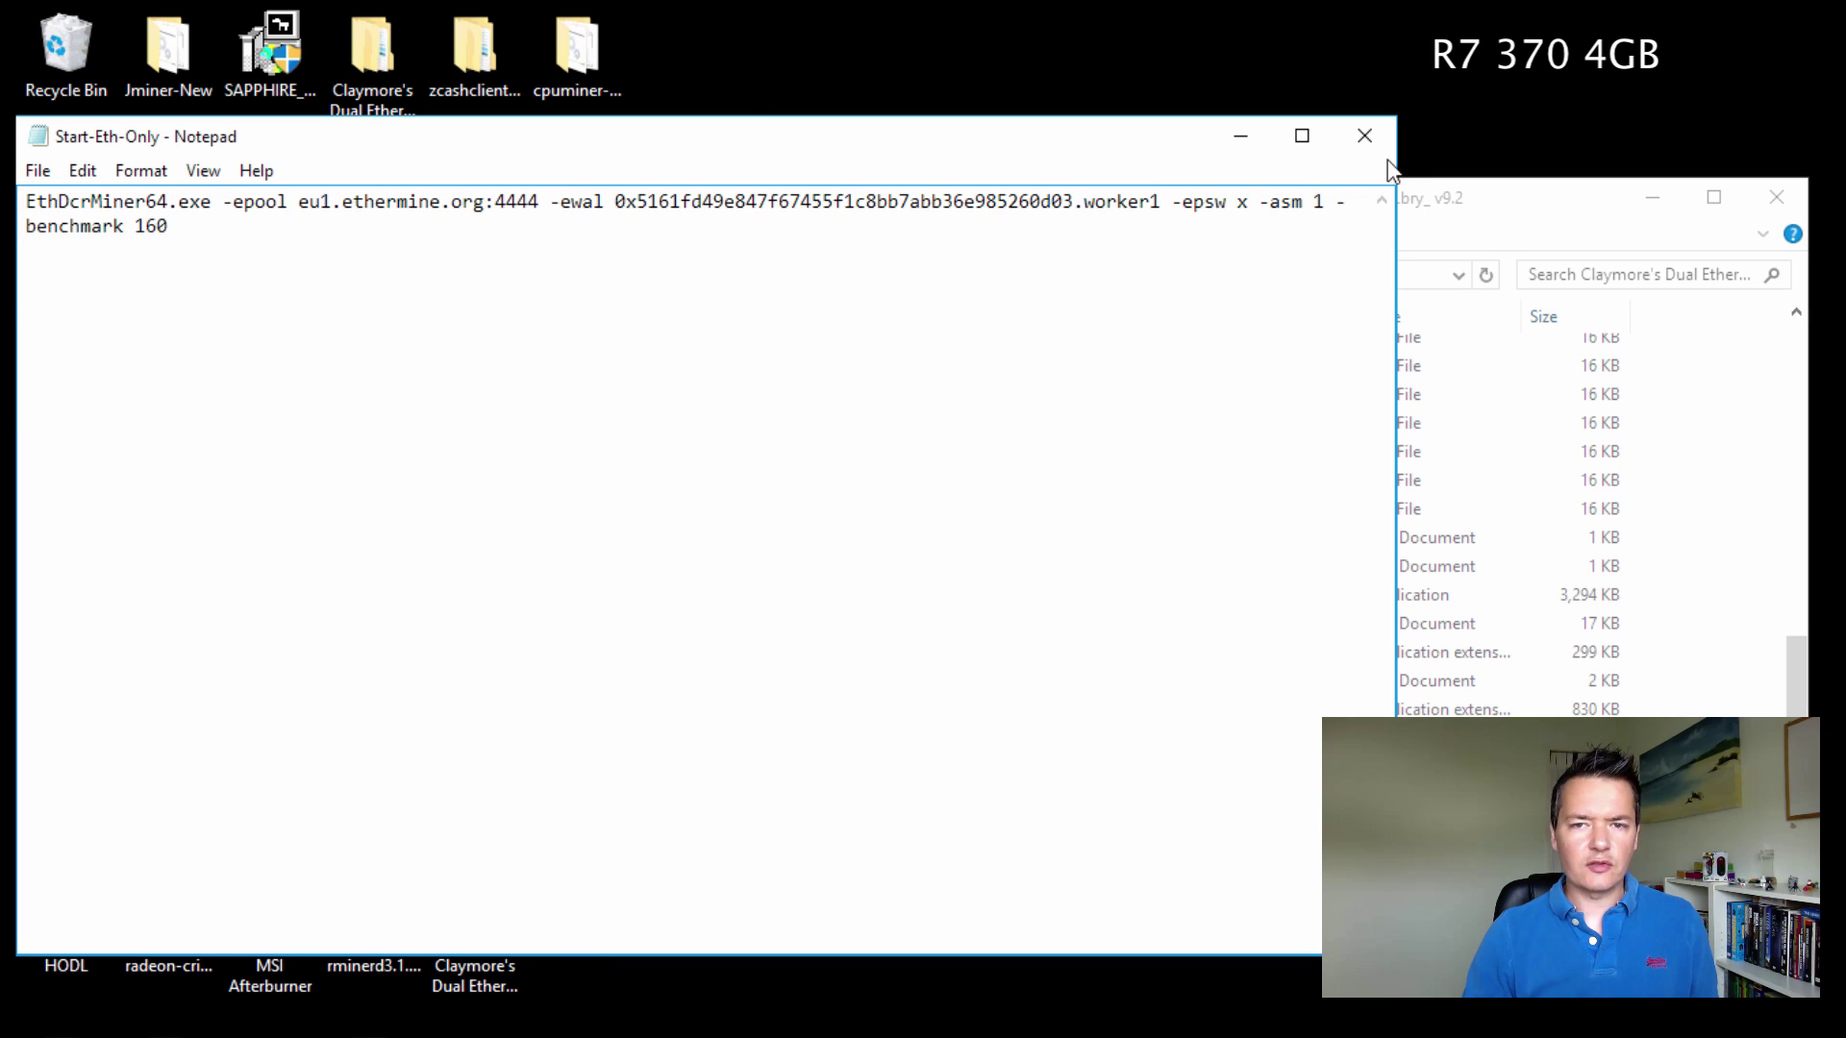
{"action": "left_click", "coordinate": [1364, 135]}
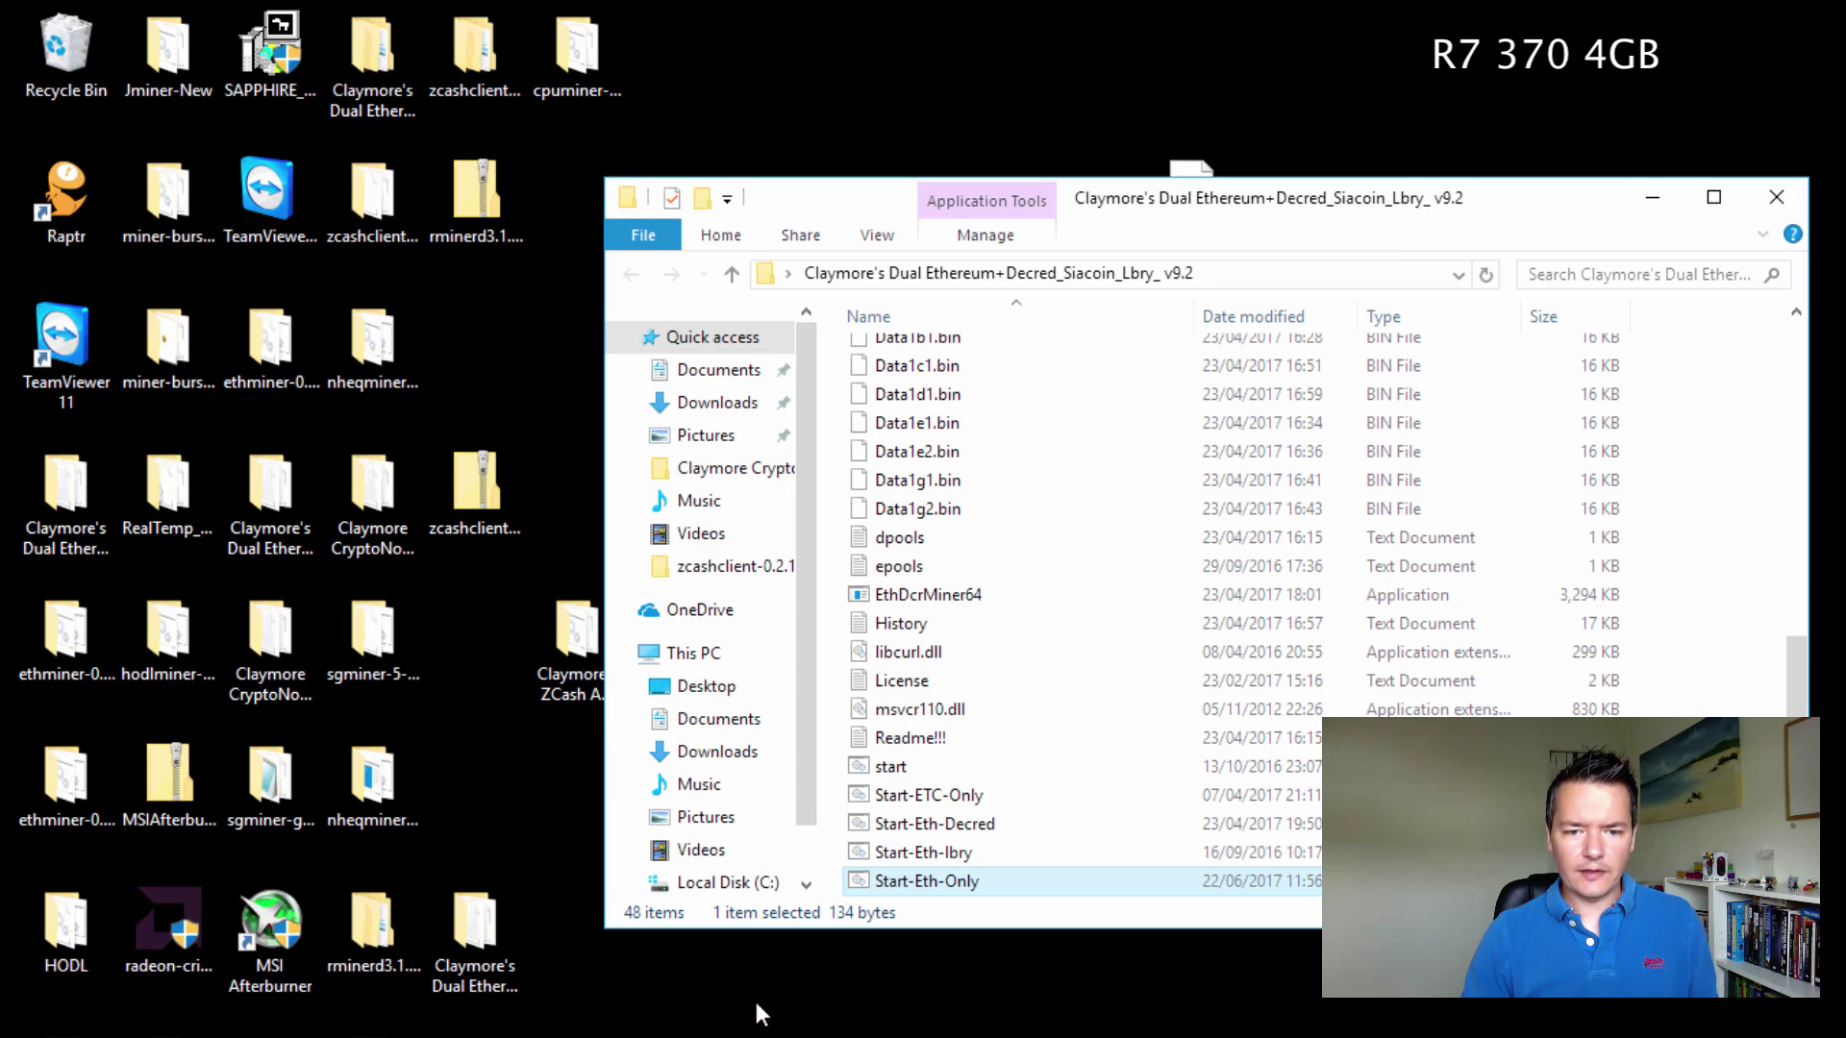
{"action": "double_click", "coordinate": [947, 883]}
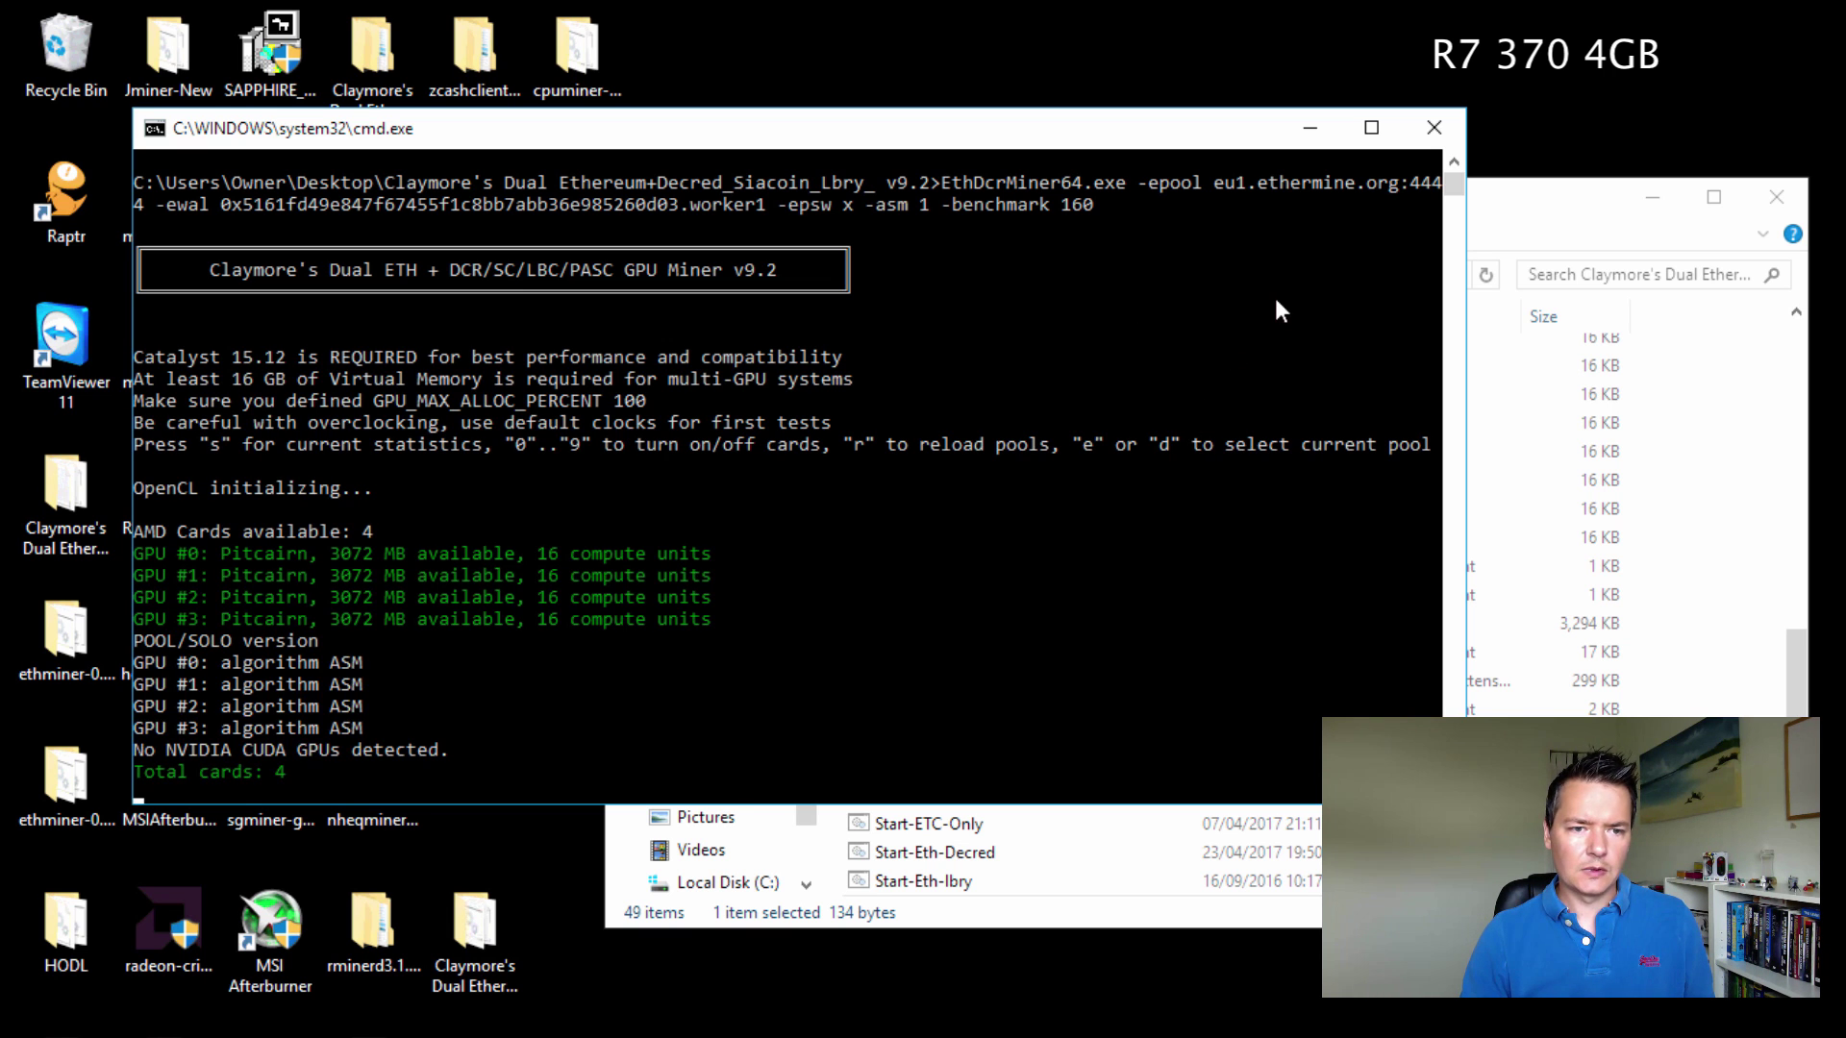
Set the benchmark epoch in Start-Eth-Only to 180, save and close the file, and return to the running epoch 160 benchmark.
{"action": "left_click", "coordinate": [955, 851]}
{"action": "scroll", "coordinate": [954, 851], "scroll_direction": "down", "scroll_amount": 1}
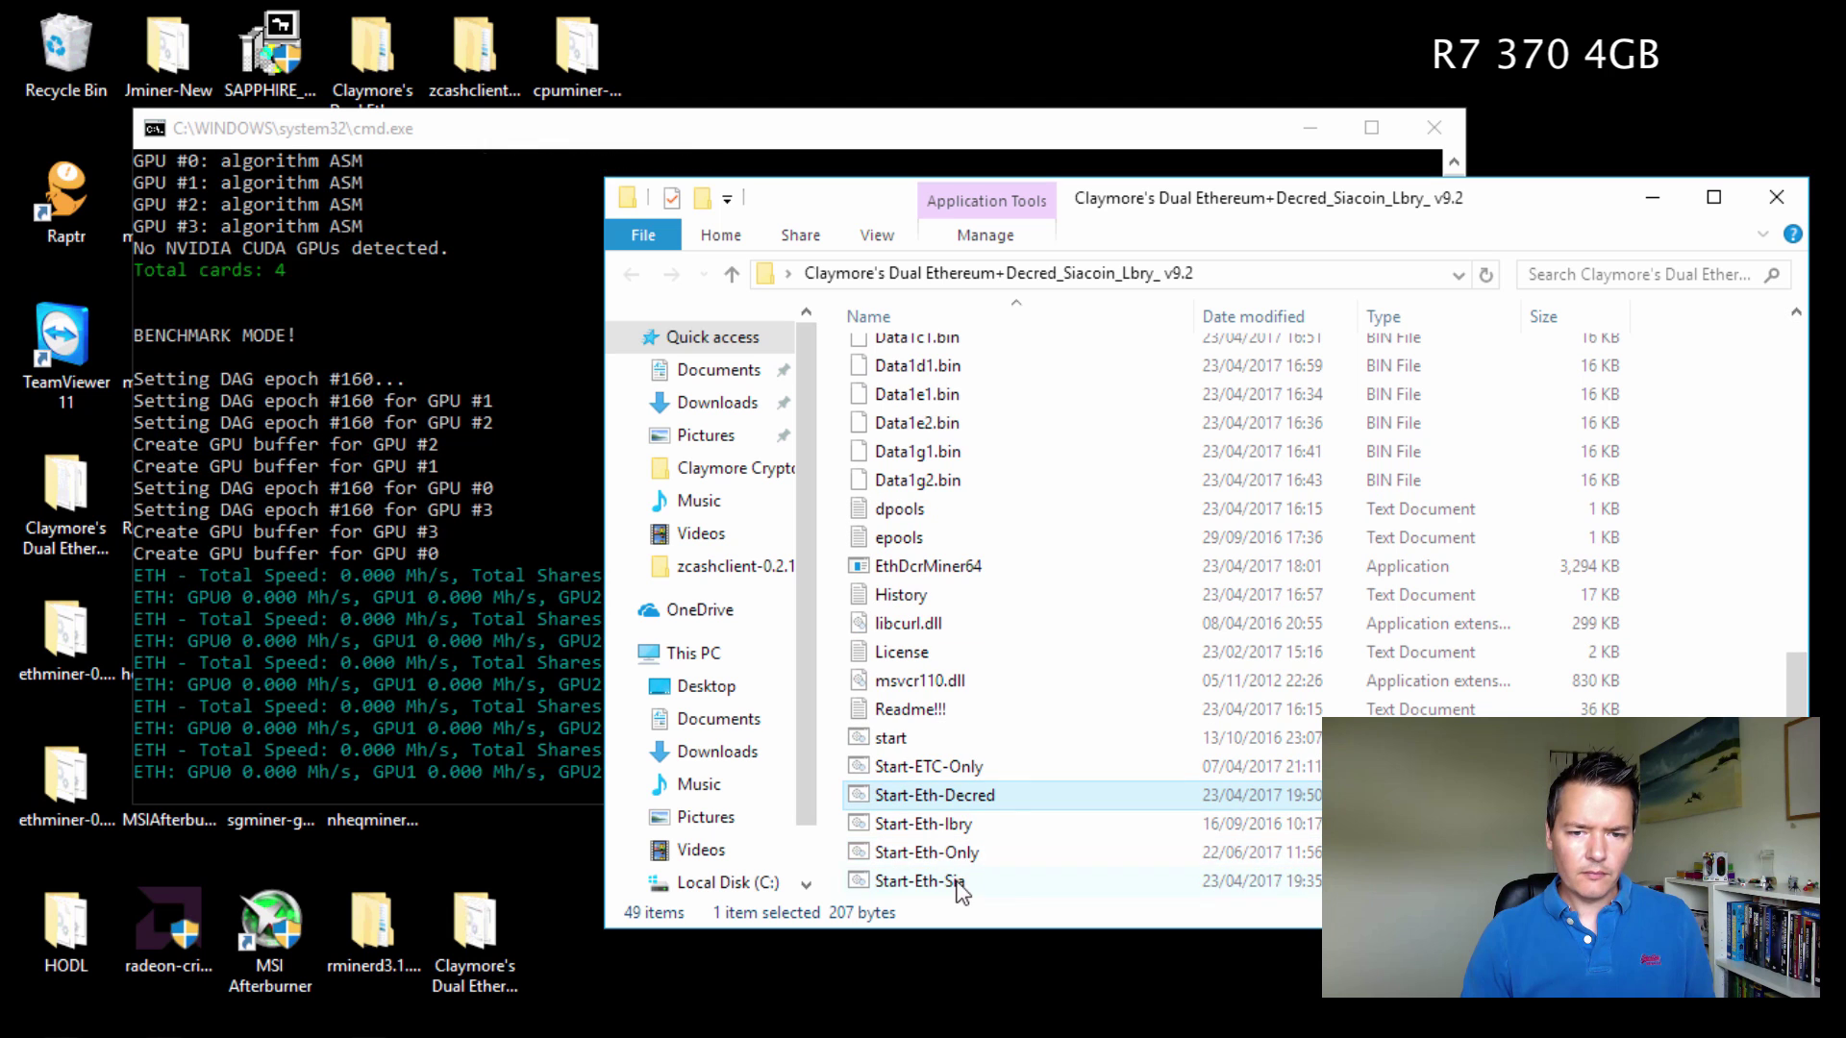
{"action": "left_click", "coordinate": [961, 856]}
{"action": "right_click", "coordinate": [961, 858]}
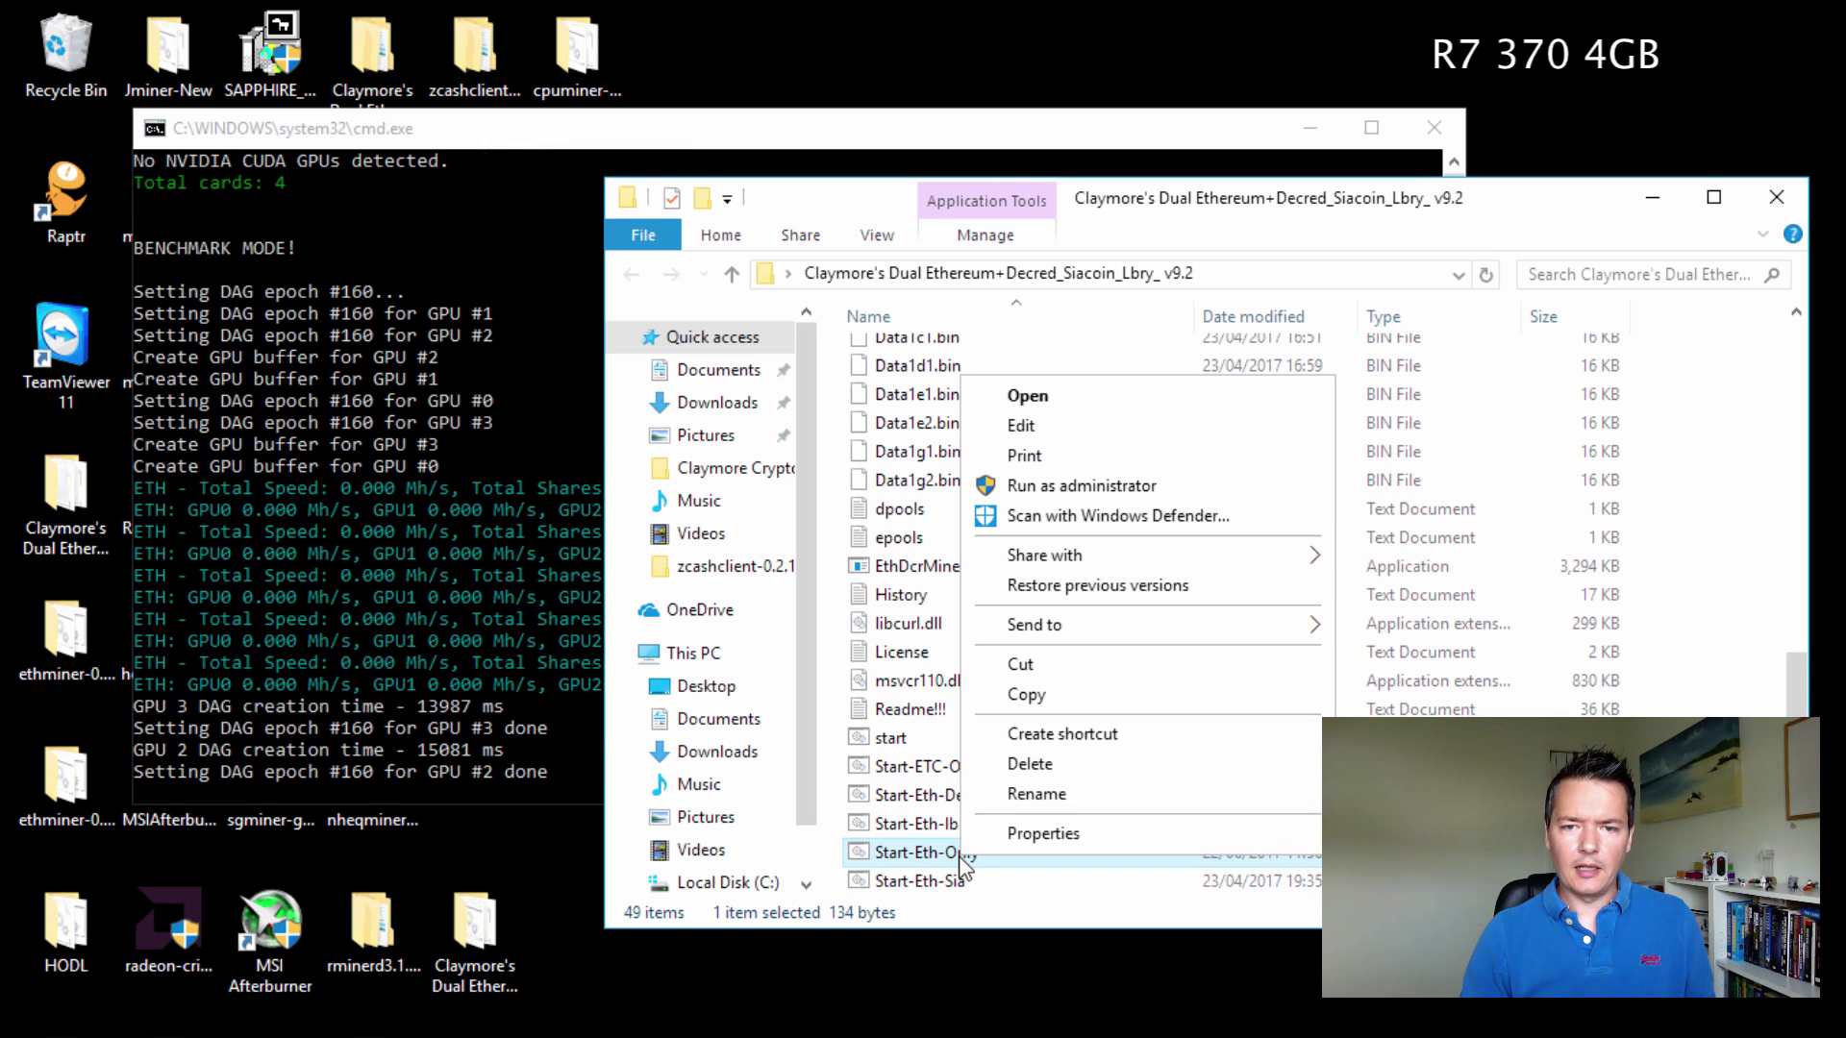
{"action": "left_click", "coordinate": [1072, 430]}
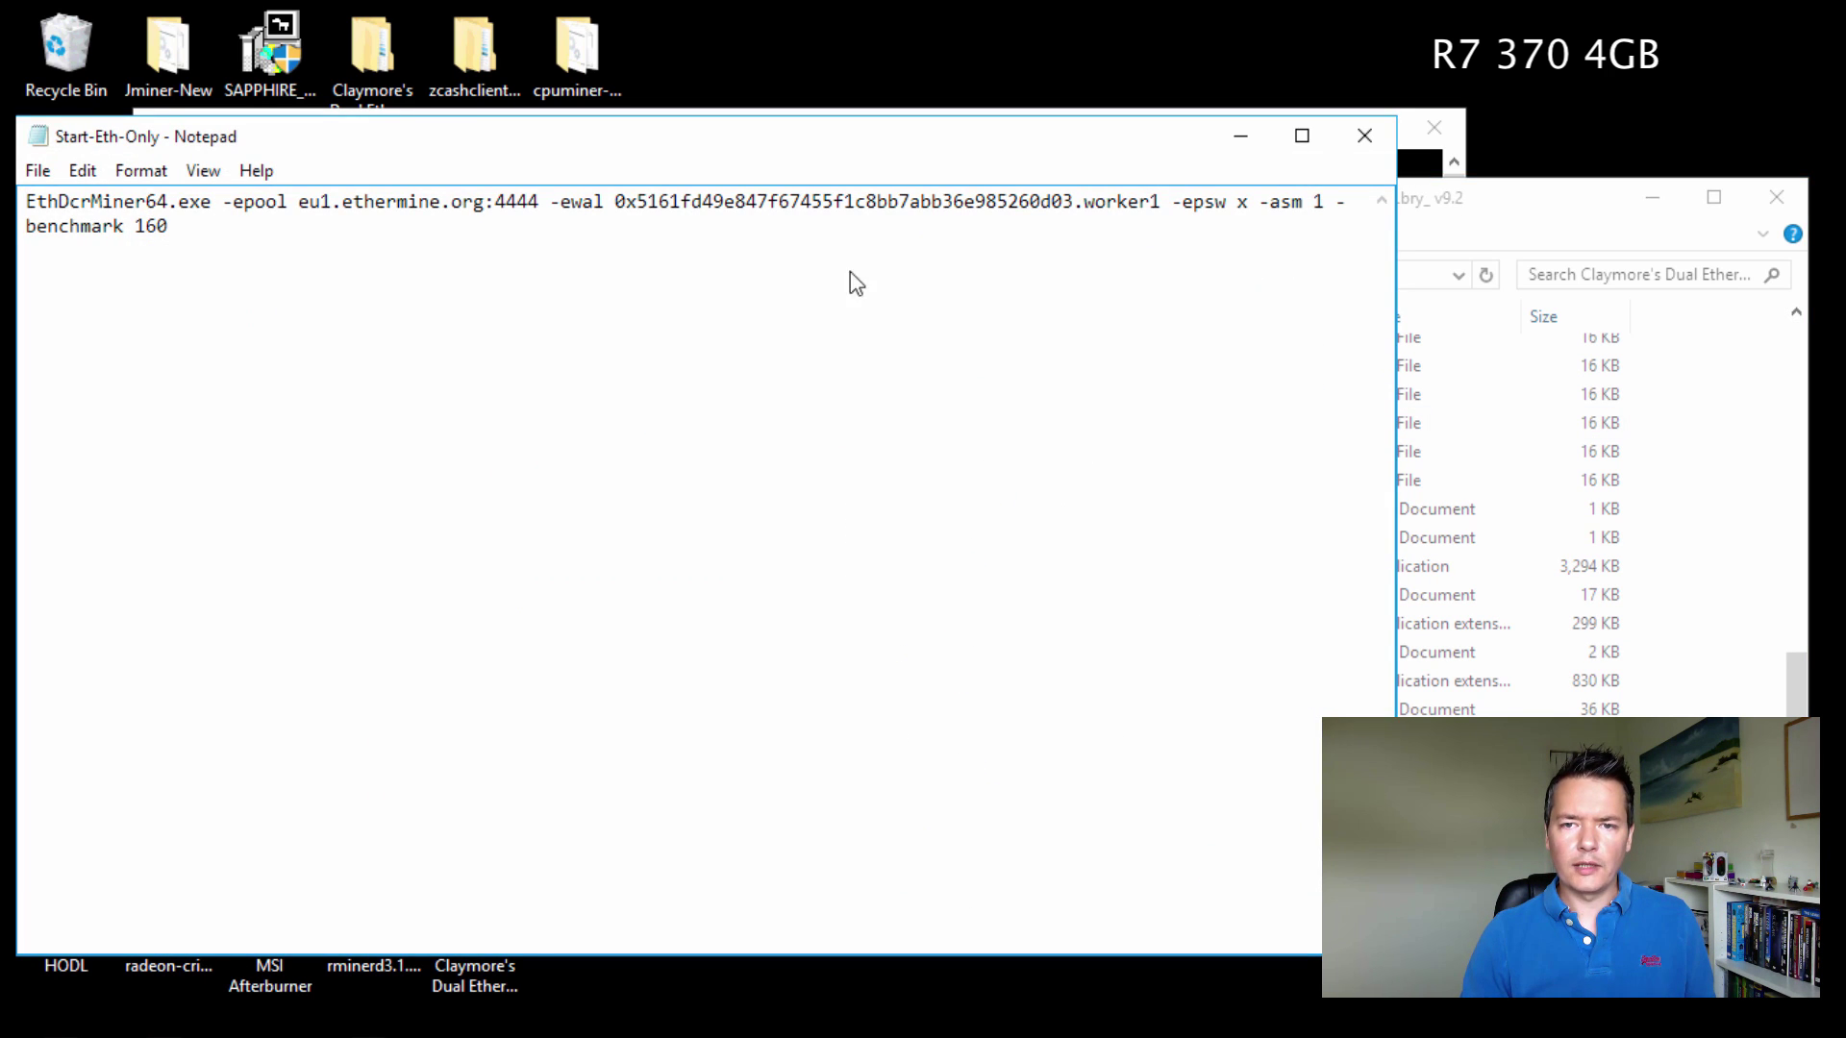
{"action": "left_click", "coordinate": [199, 235]}
{"action": "key", "text": "BackSpace"}
{"action": "key", "text": "BackSpace"}
{"action": "type", "text": "8"}
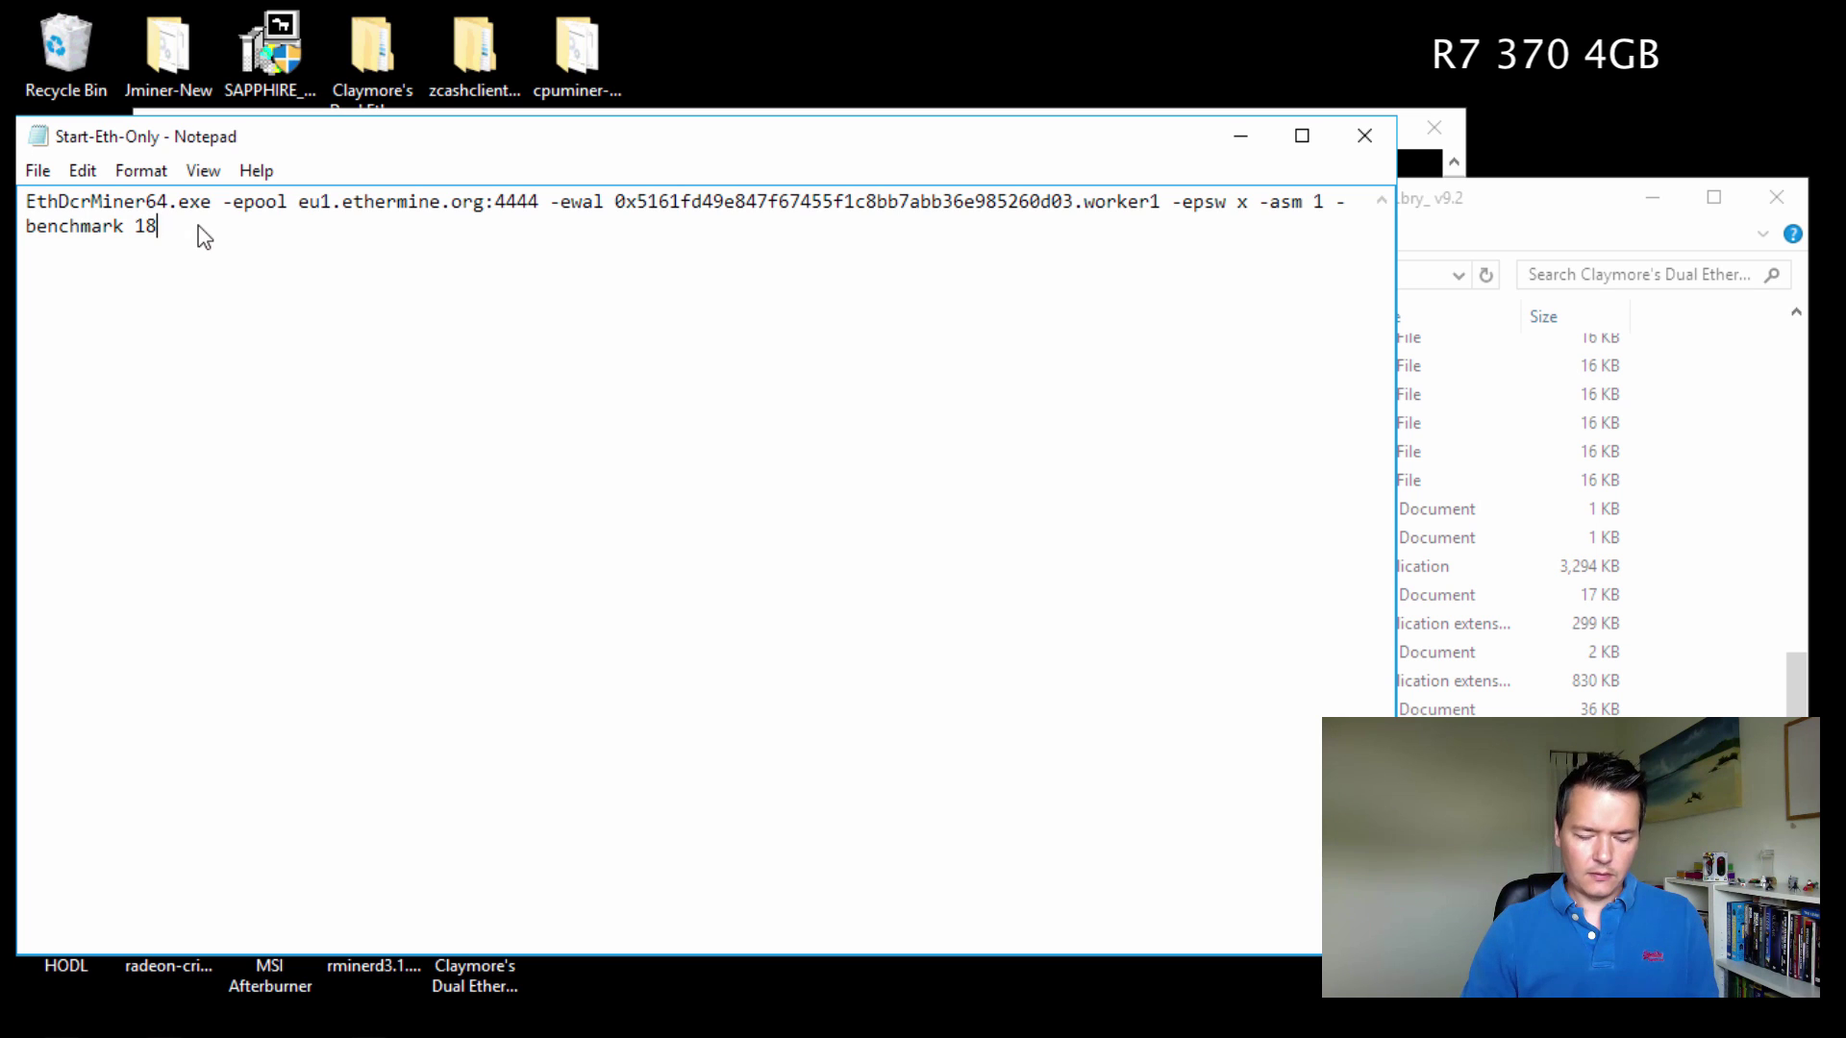
{"action": "type", "text": "0"}
{"action": "left_click", "coordinate": [39, 171]}
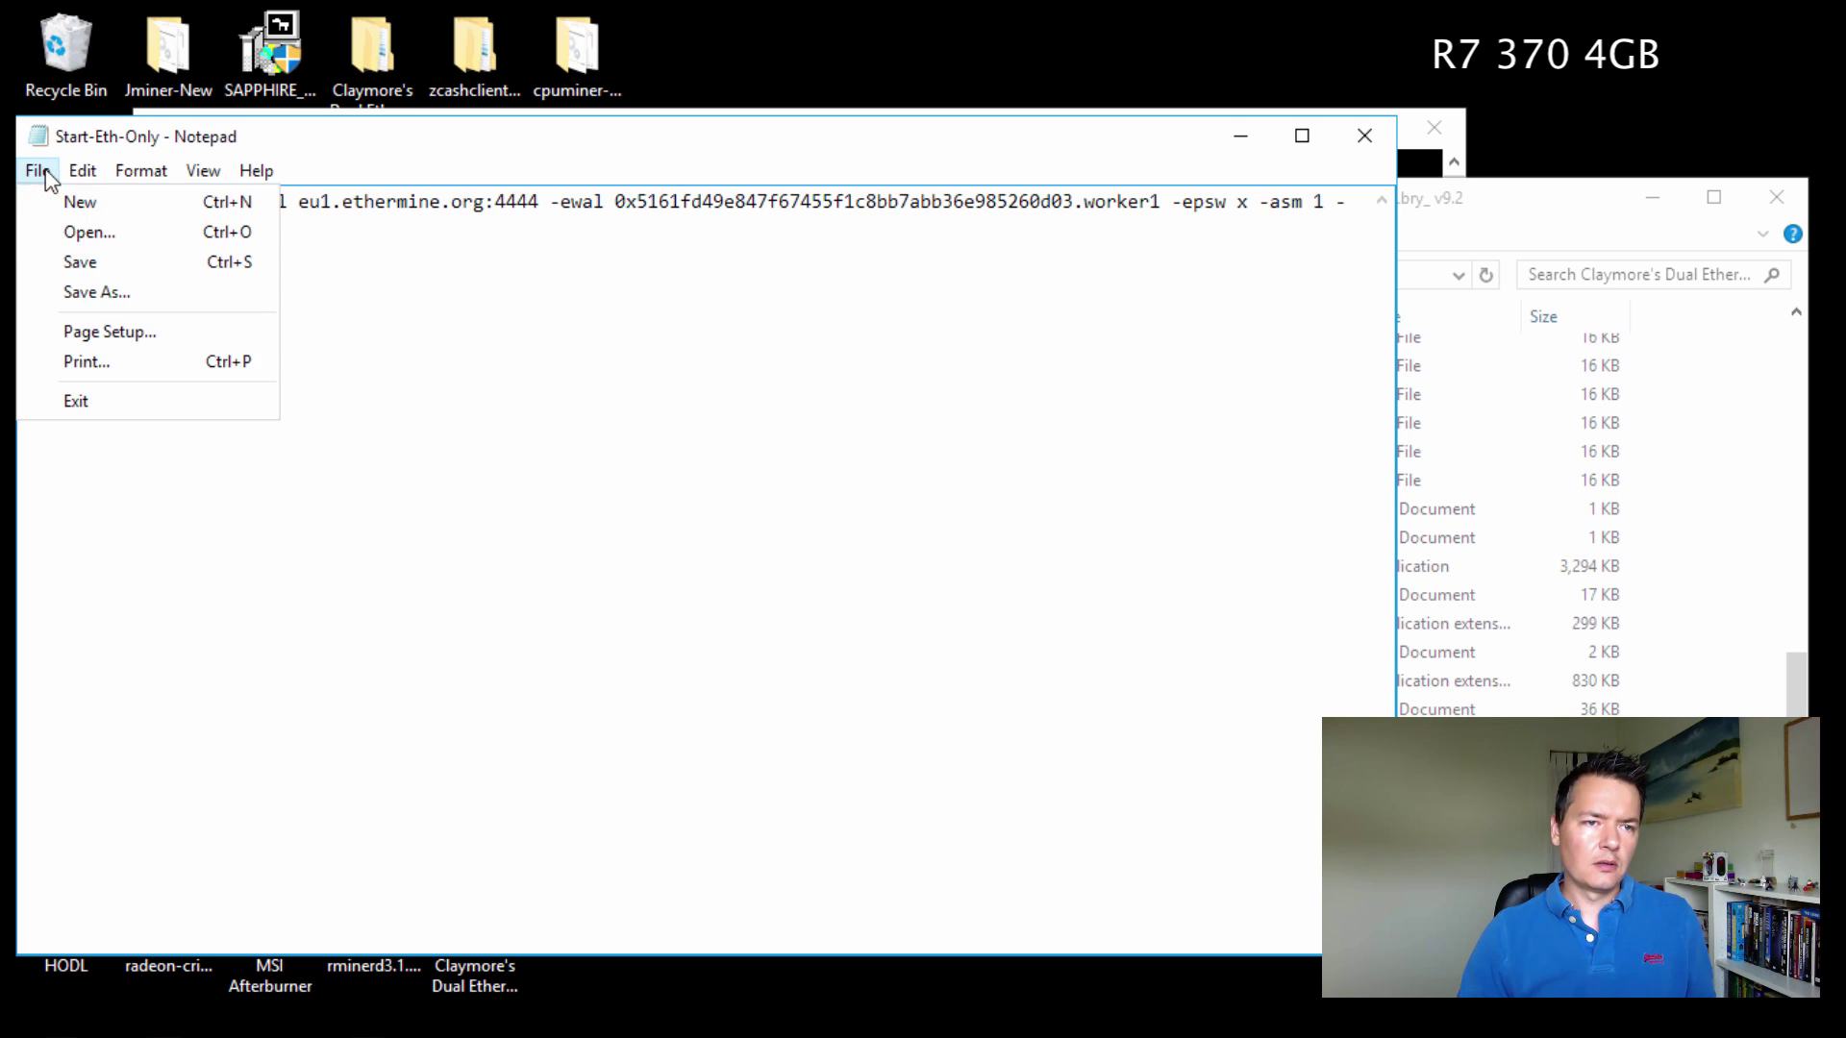
{"action": "left_click", "coordinate": [80, 262]}
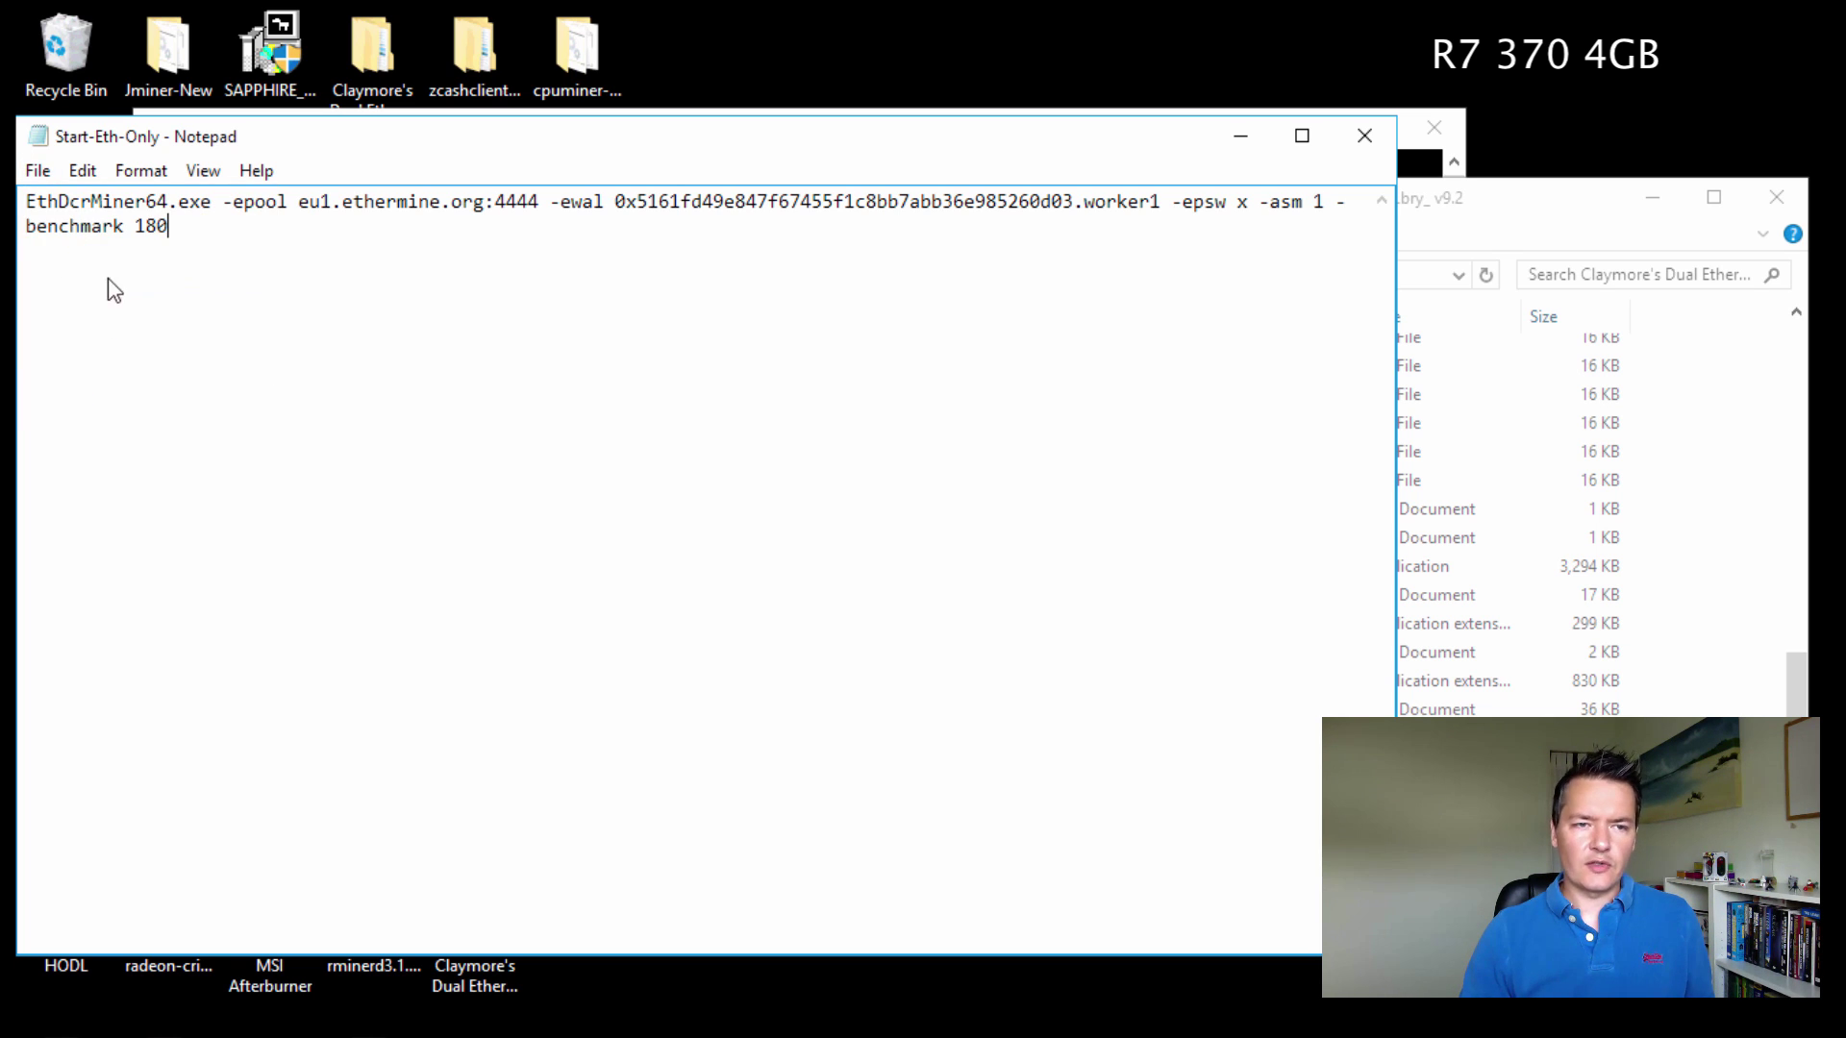
{"action": "left_click", "coordinate": [1355, 144]}
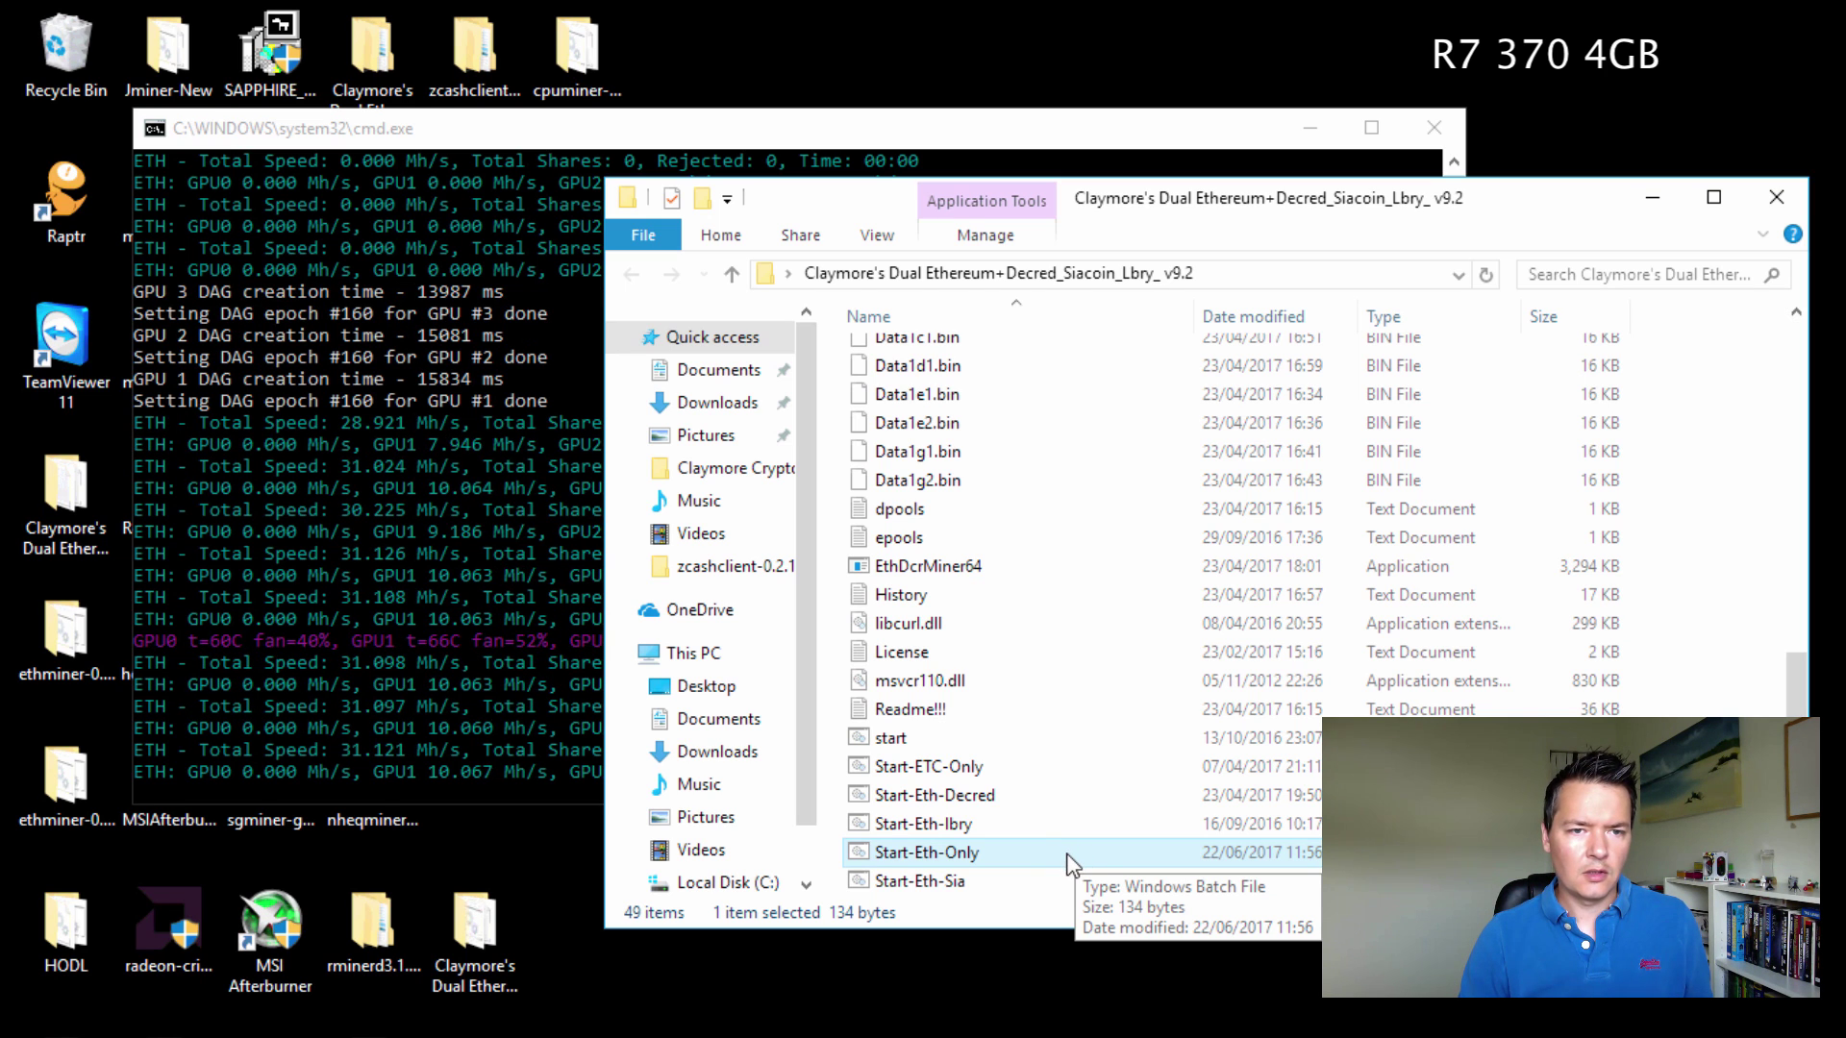
{"action": "left_click", "coordinate": [636, 129]}
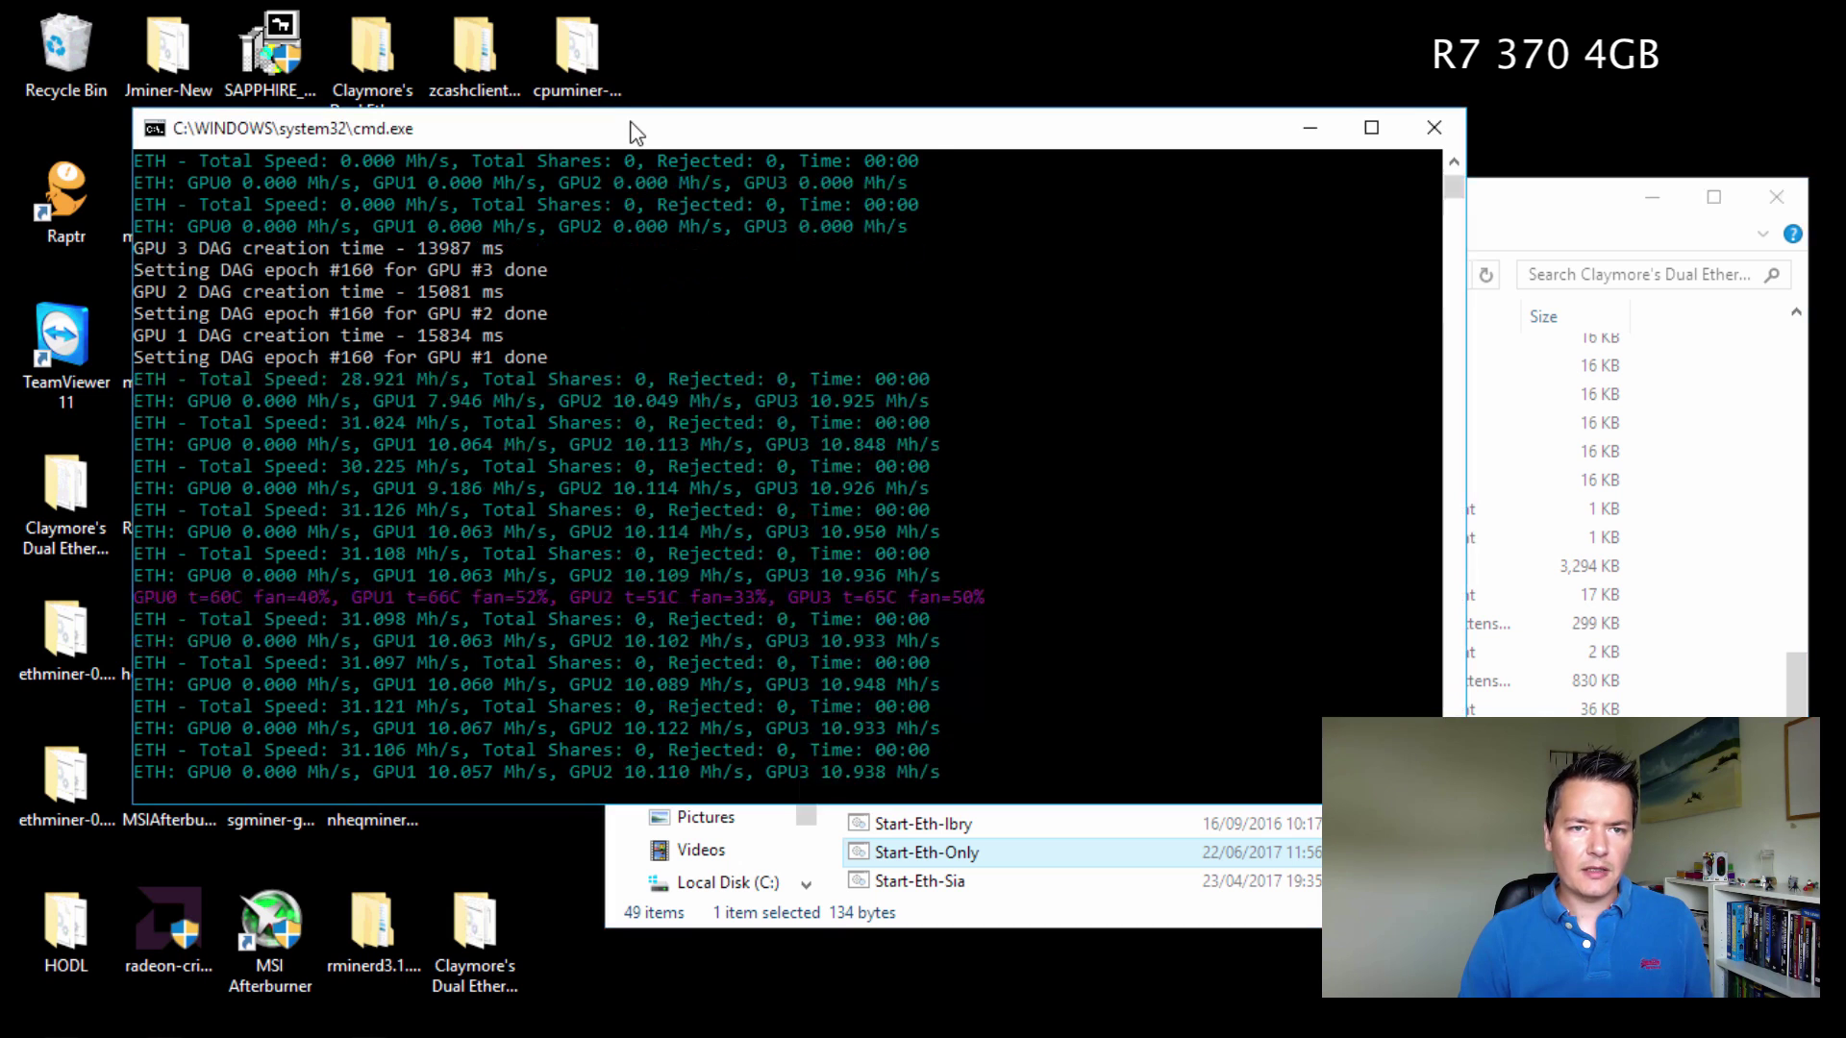